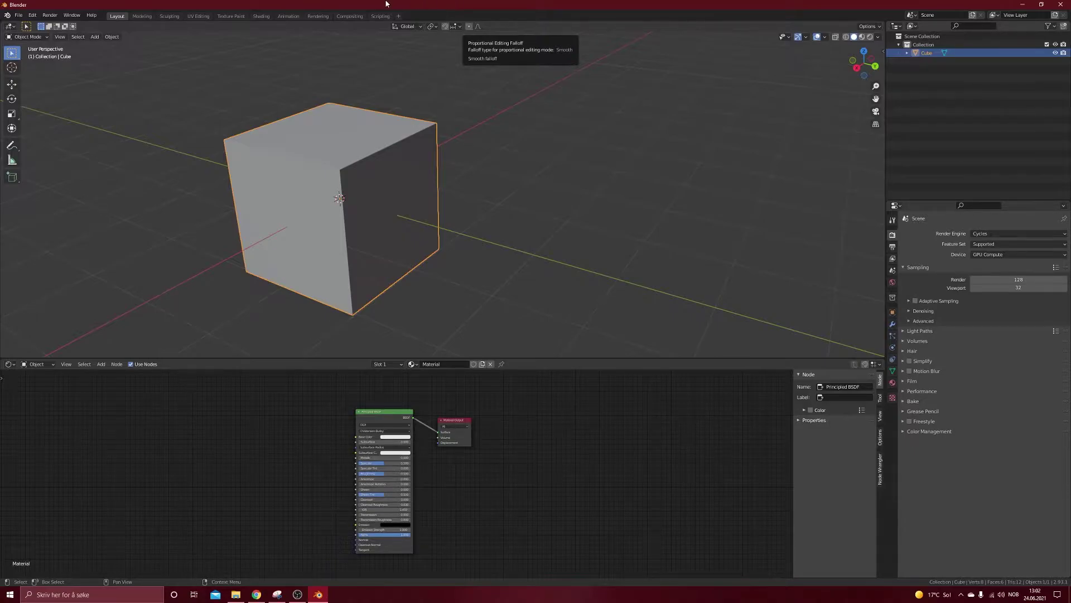
# Put the cube in Edit Mode with nothing selected, in an X-ray Right side view
pyautogui.moveTo(346, 216); pyautogui.dragTo(506, 209, button='middle')
pyautogui.press('Tab')
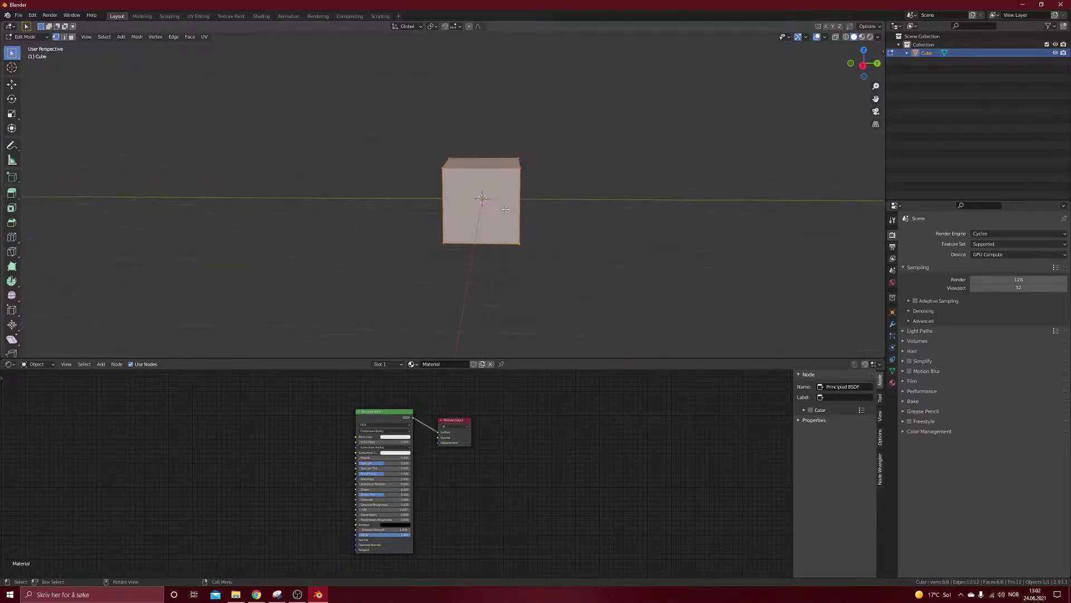
pyautogui.click(603, 230)
pyautogui.moveTo(603, 229); pyautogui.dragTo(524, 186, button='middle')
pyautogui.click(863, 65)
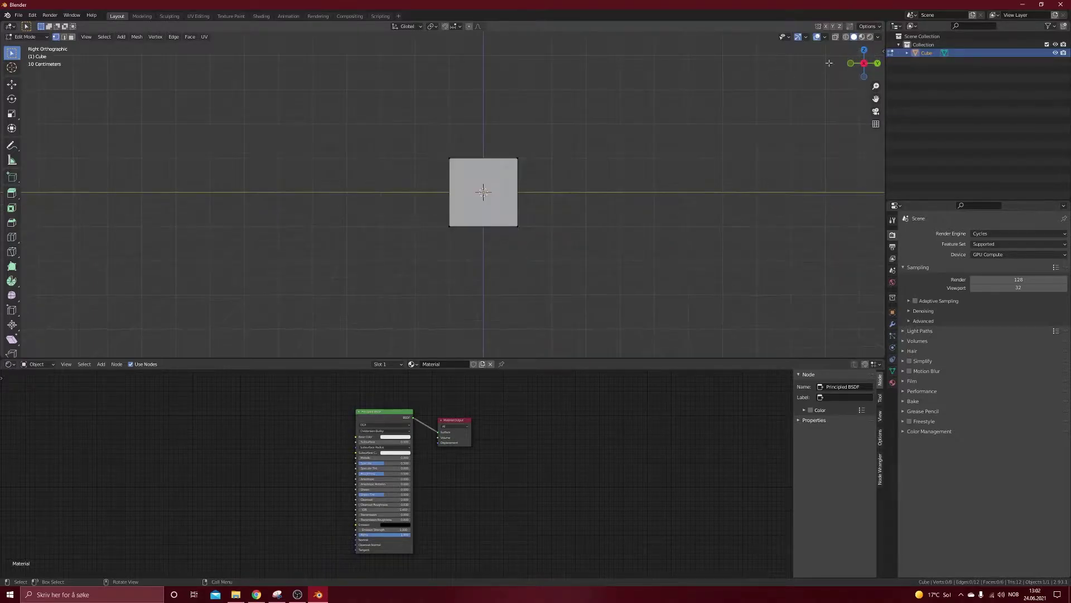
pyautogui.click(835, 38)
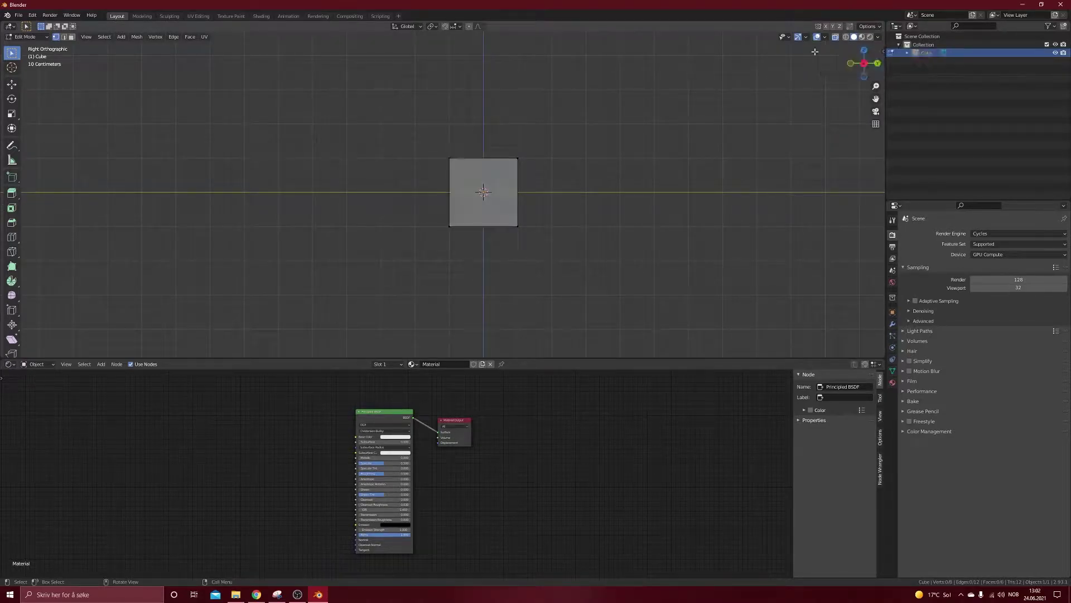
# Select the cube's top face and extrude it 4 m upward into a column
pyautogui.moveTo(591, 118); pyautogui.dragTo(396, 190)
pyautogui.moveTo(544, 163); pyautogui.dragTo(519, 156, button='middle')
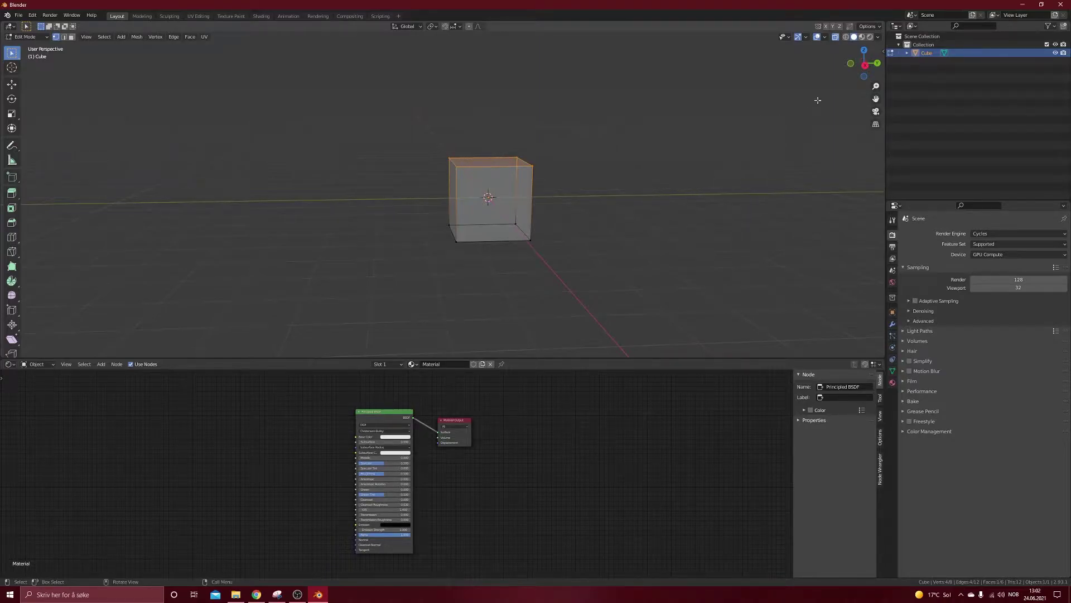
pyautogui.click(864, 65)
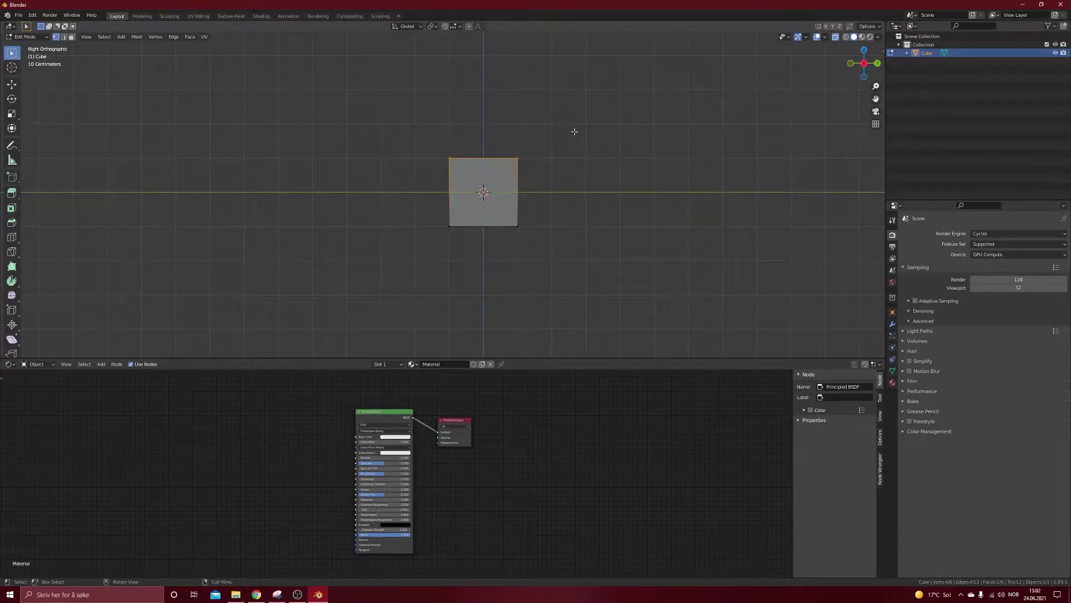
pyautogui.scroll(-4, 582, 136)
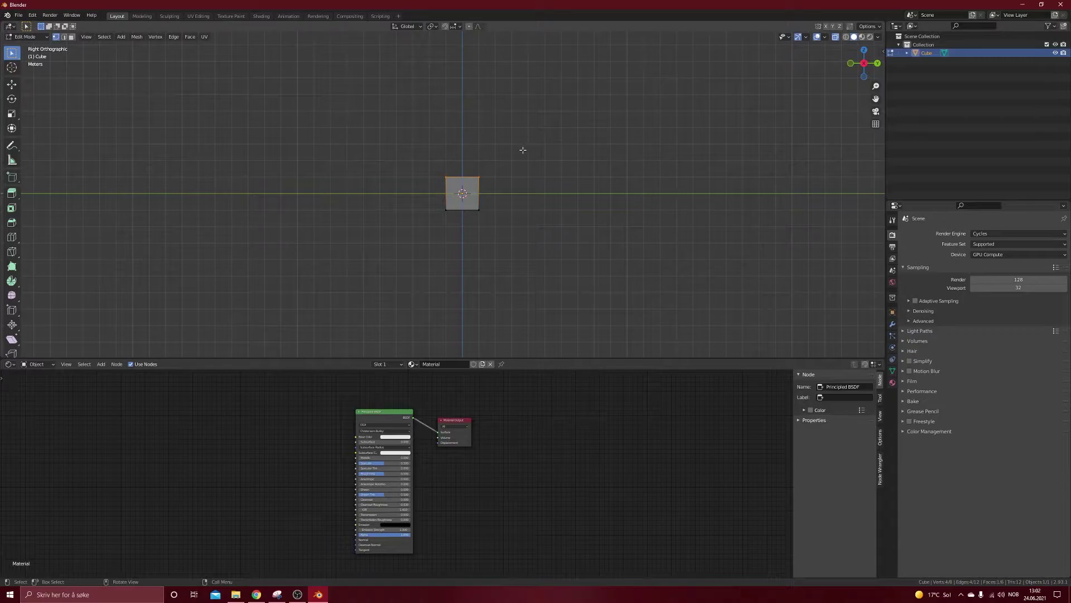
pyautogui.scroll(-1, 523, 150)
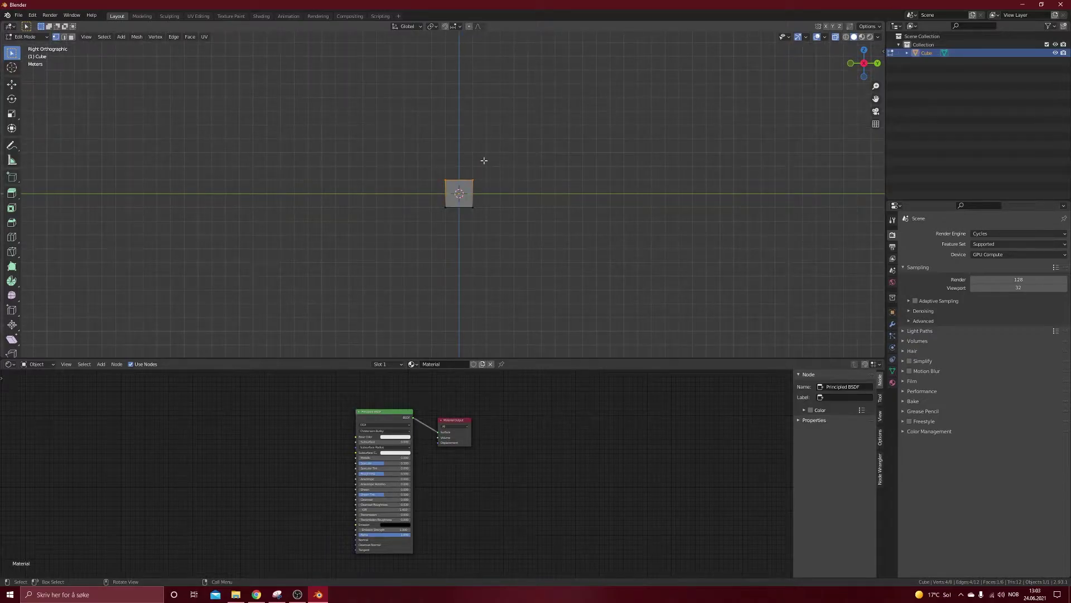
pyautogui.moveTo(484, 161); pyautogui.dragTo(498, 179, button='middle')
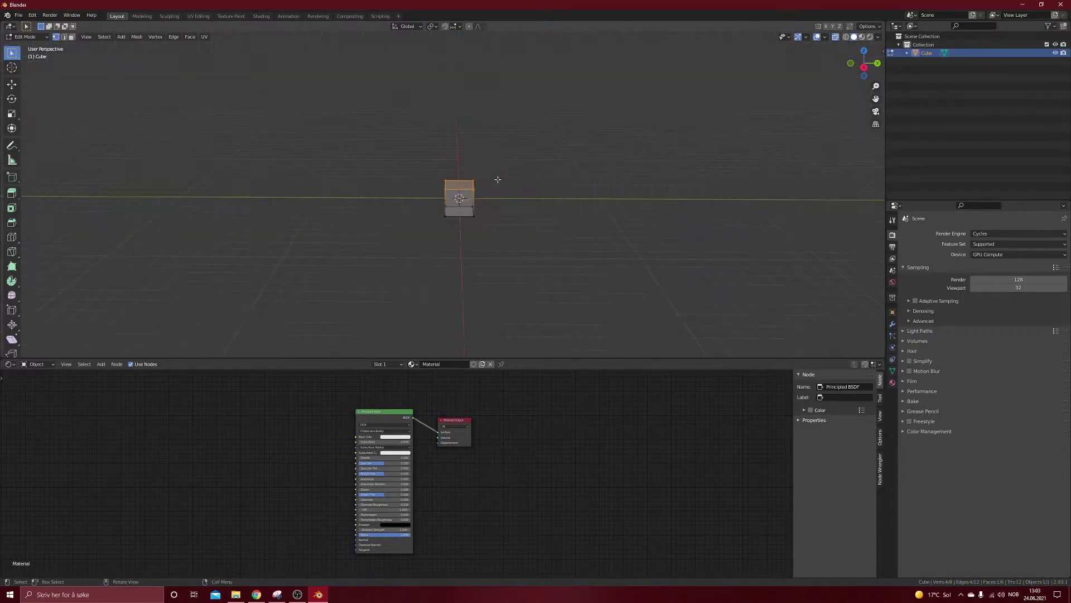
pyautogui.click(506, 174)
pyautogui.scroll(3, 497, 167)
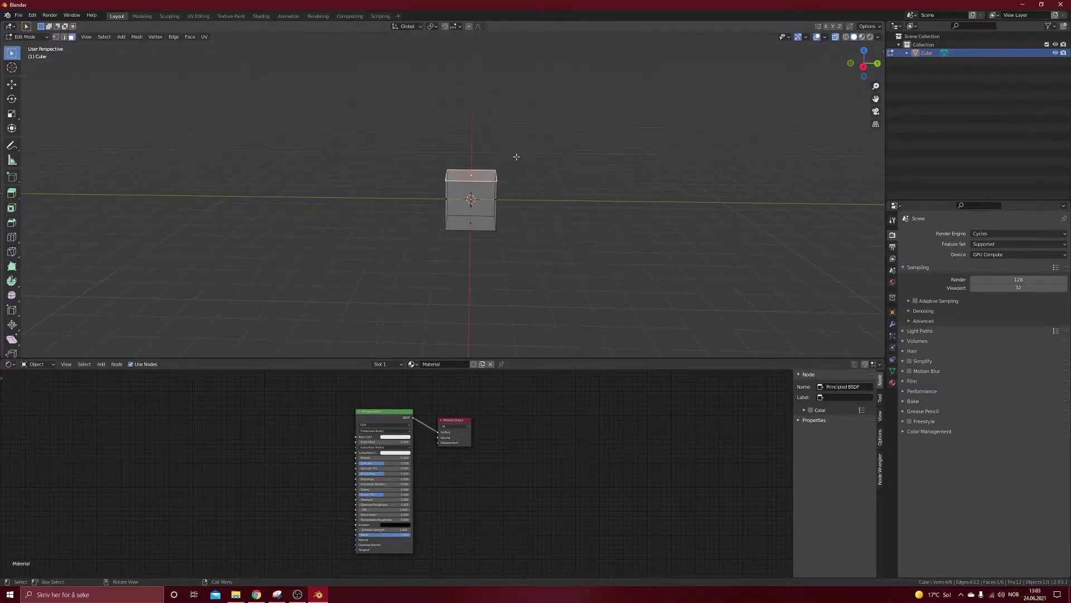
pyautogui.write('e')
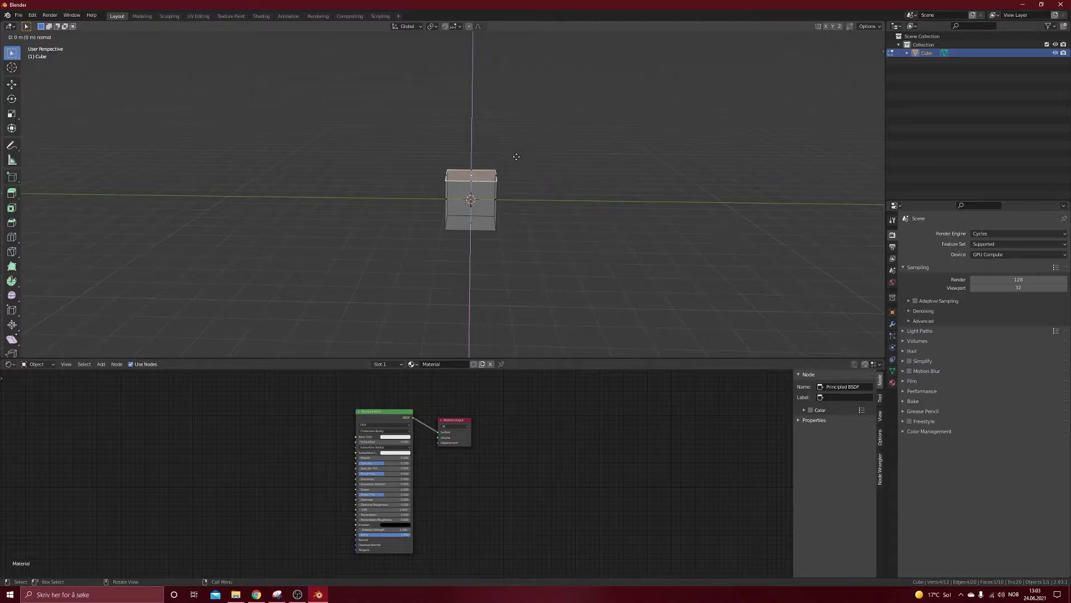
pyautogui.write('2')
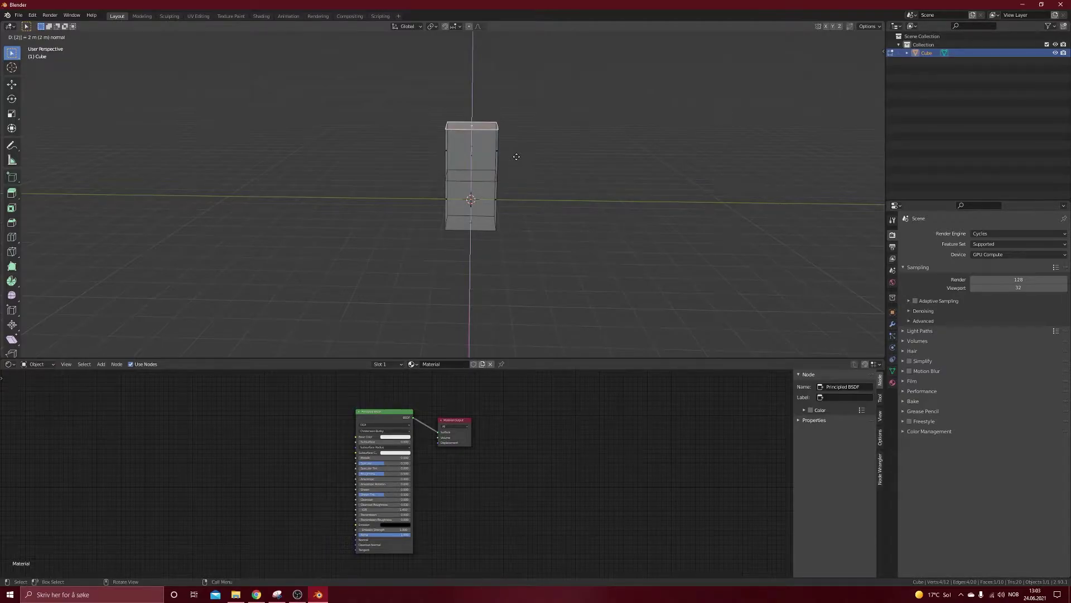
pyautogui.press('BackSpace')
pyautogui.write('4')
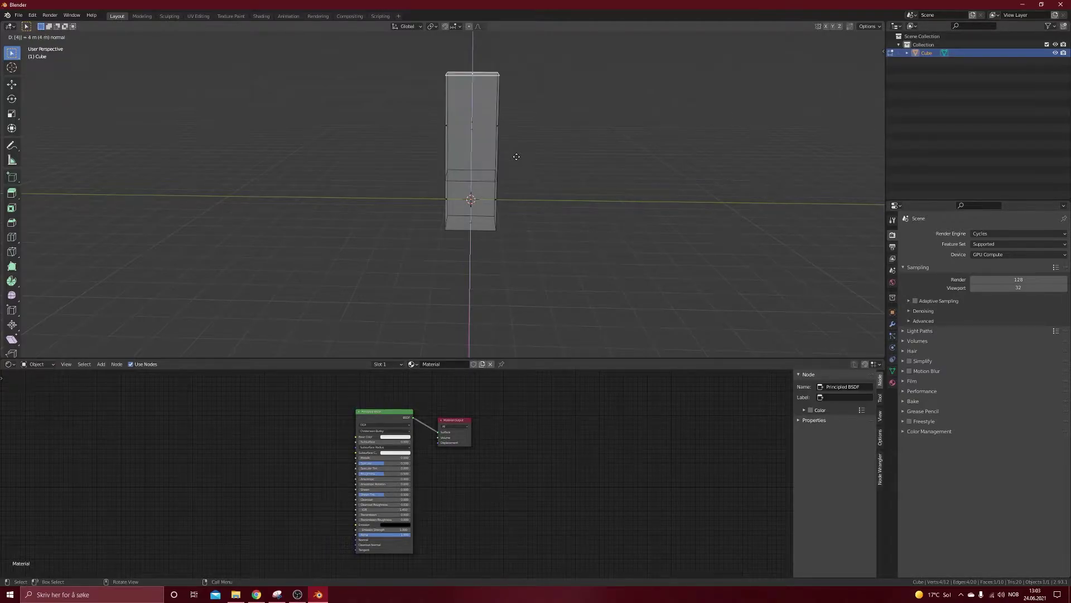
pyautogui.press('Return')
# Extrude the column's lower side face 2.5 m sideways to form the L's foot, then leave Edit Mode
pyautogui.moveTo(505, 159); pyautogui.dragTo(558, 218, button='middle')
pyautogui.click(452, 203)
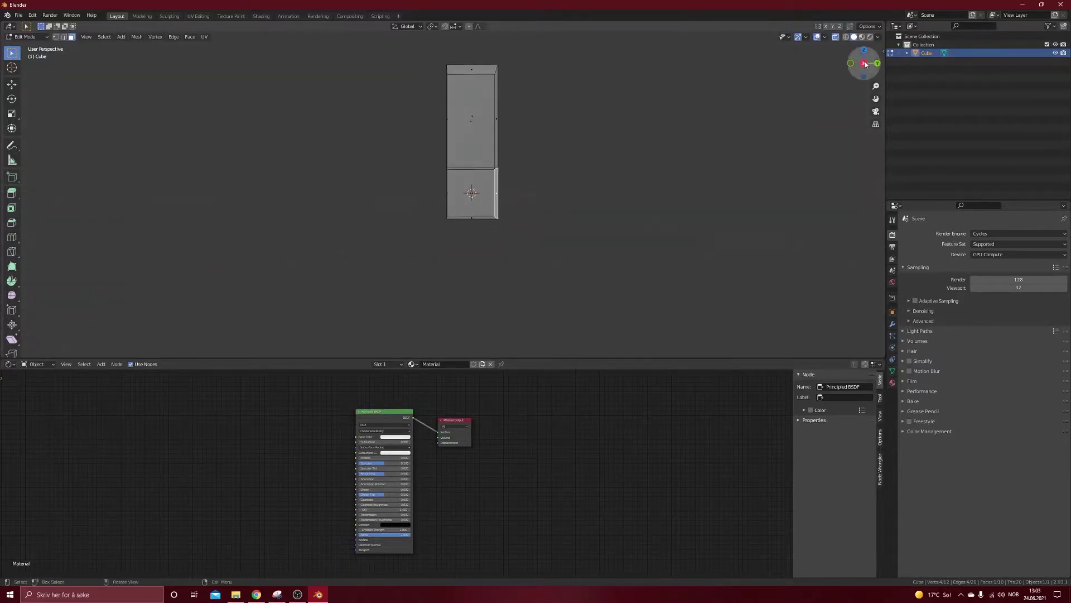
pyautogui.click(865, 64)
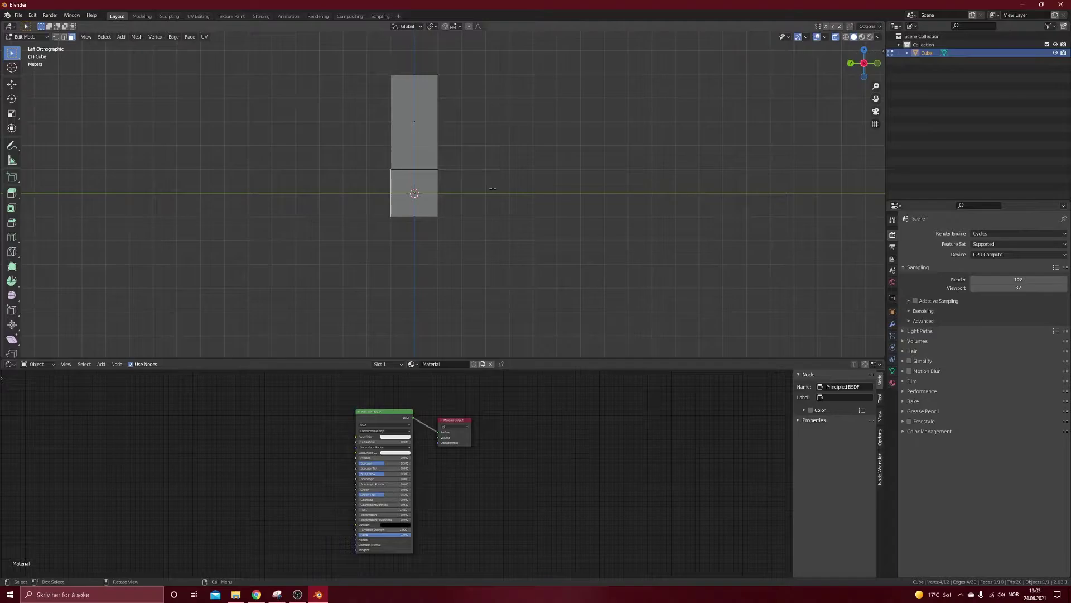
pyautogui.write('e')
pyautogui.write('2')
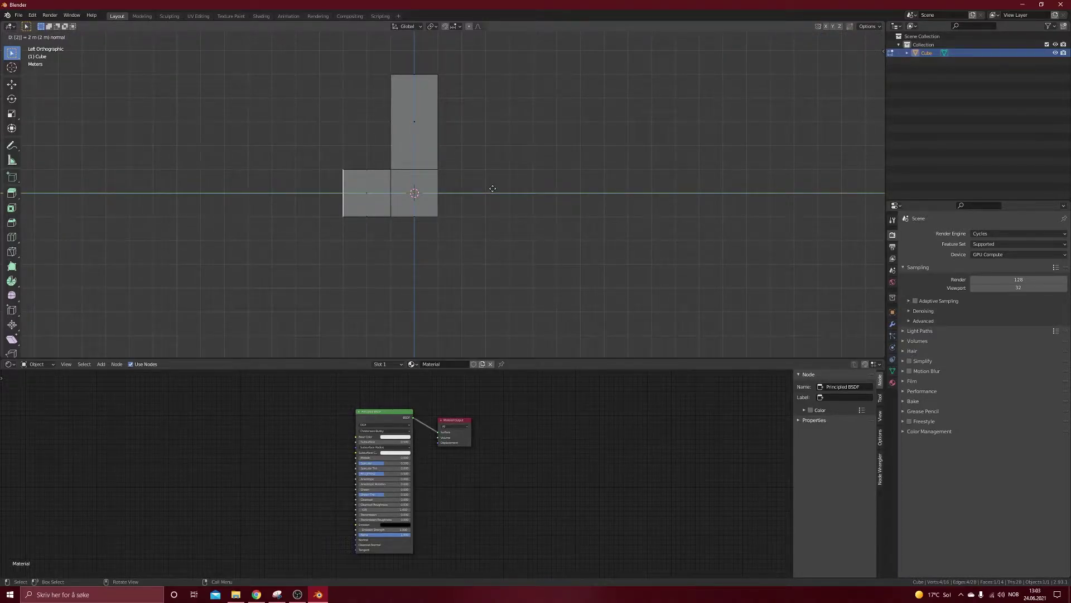
pyautogui.write('.5')
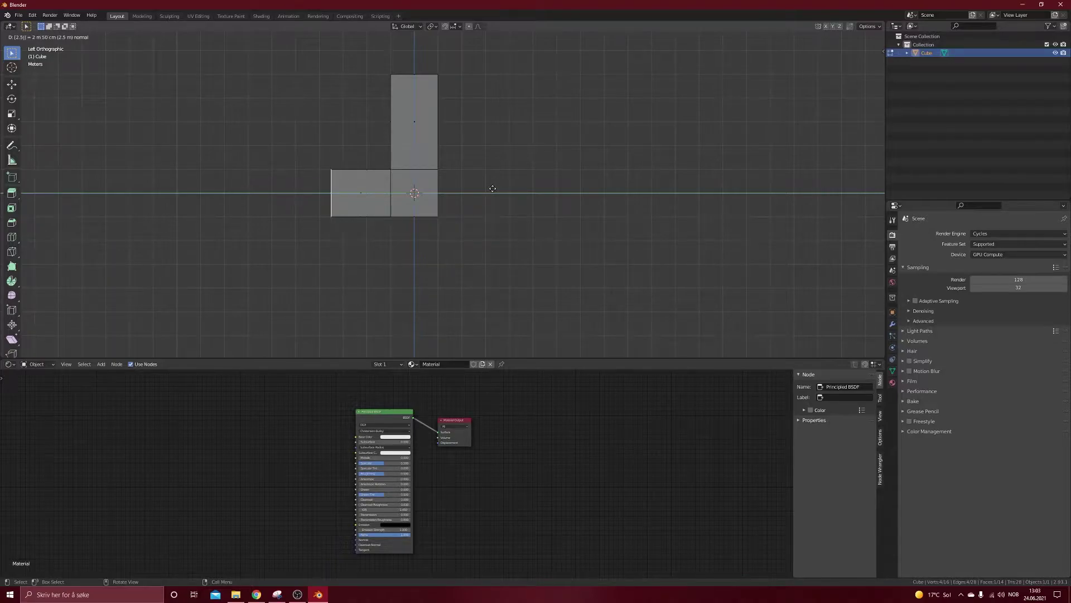
pyautogui.press('Return')
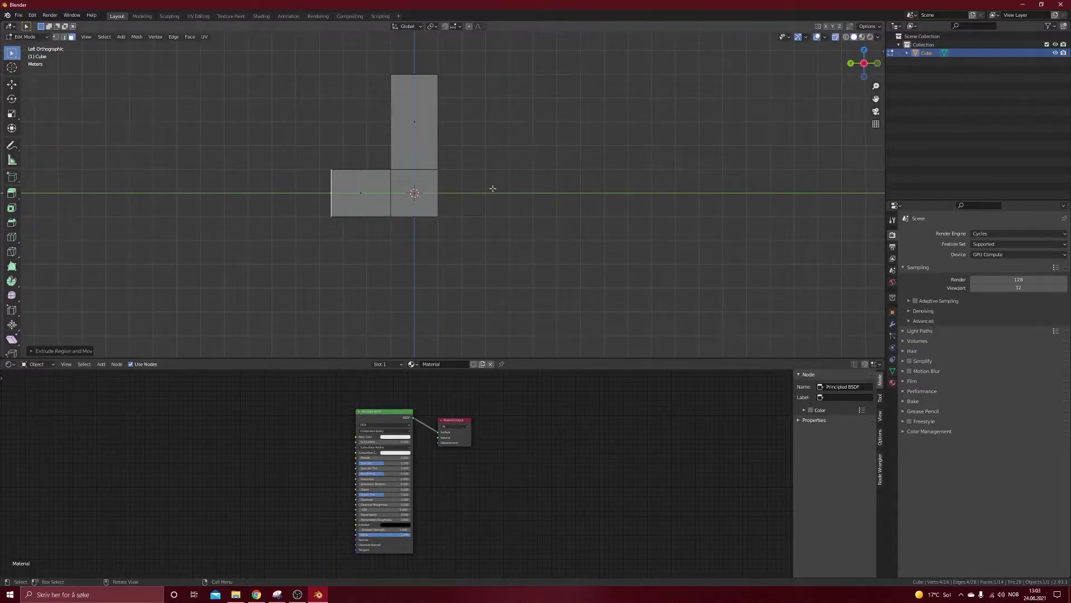
pyautogui.moveTo(407, 212); pyautogui.dragTo(619, 196, button='middle')
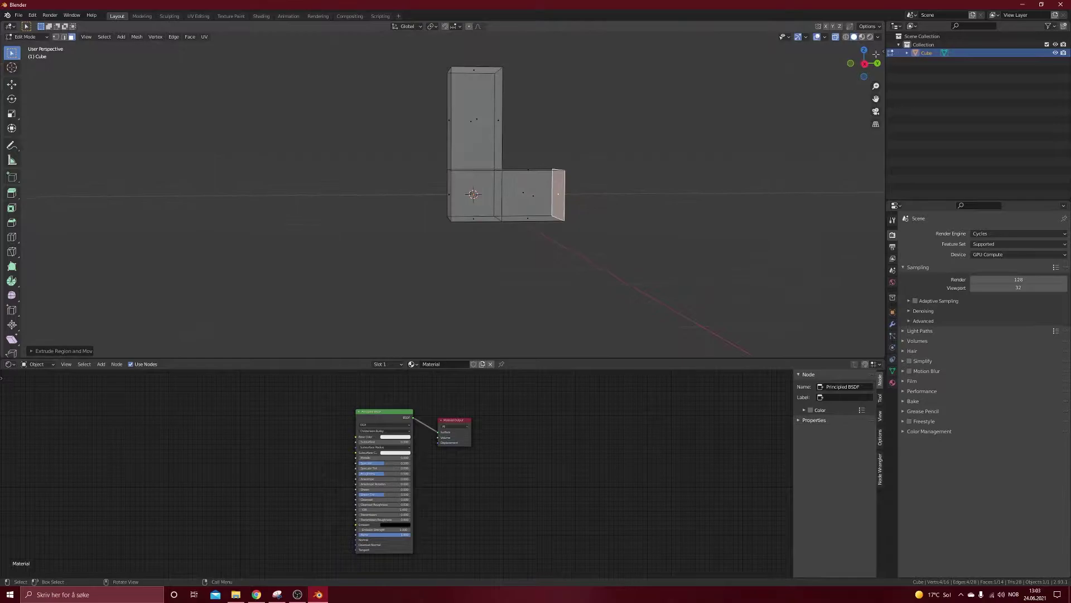
pyautogui.click(866, 64)
pyautogui.moveTo(414, 193); pyautogui.dragTo(487, 198, button='middle')
pyautogui.press('Tab')
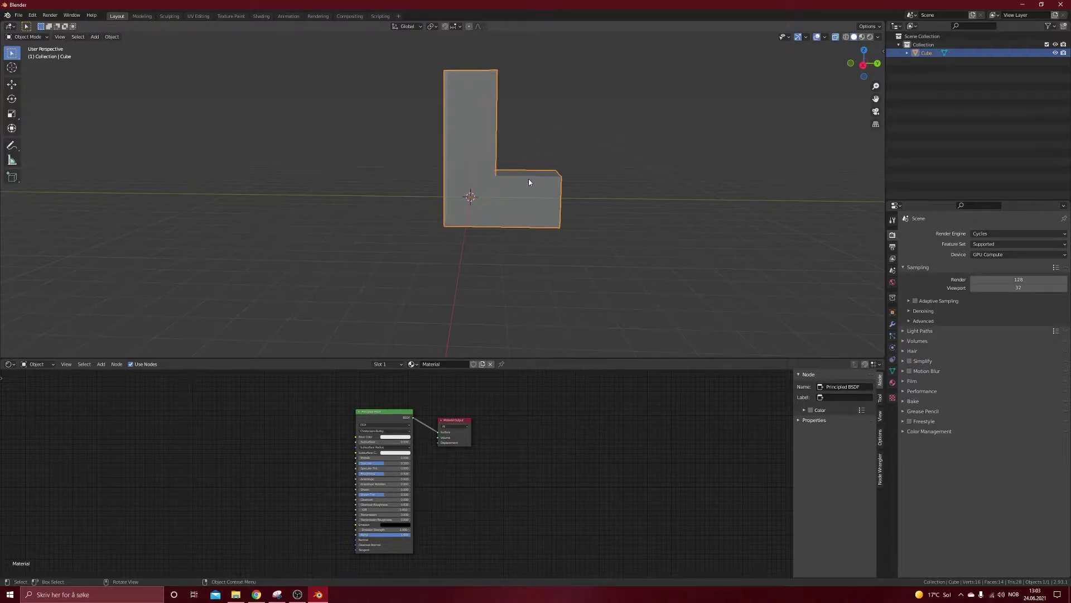
# In vertex mode, select all of the L's vertices and apply Subdivide twice, then return to Object Mode
pyautogui.moveTo(506, 170)
pyautogui.mouseDown(button='middle')
pyautogui.moveTo(461, 189)
pyautogui.moveTo(502, 176)
pyautogui.mouseUp(button='middle')
pyautogui.press('Tab')
pyautogui.press('1')
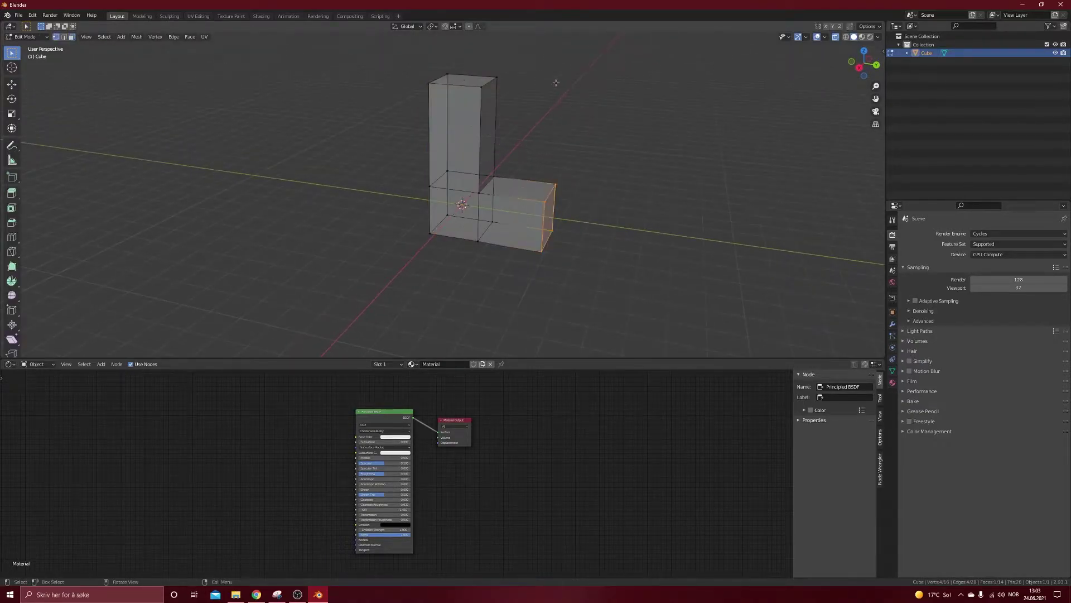
pyautogui.hotkey('alt', 'a')
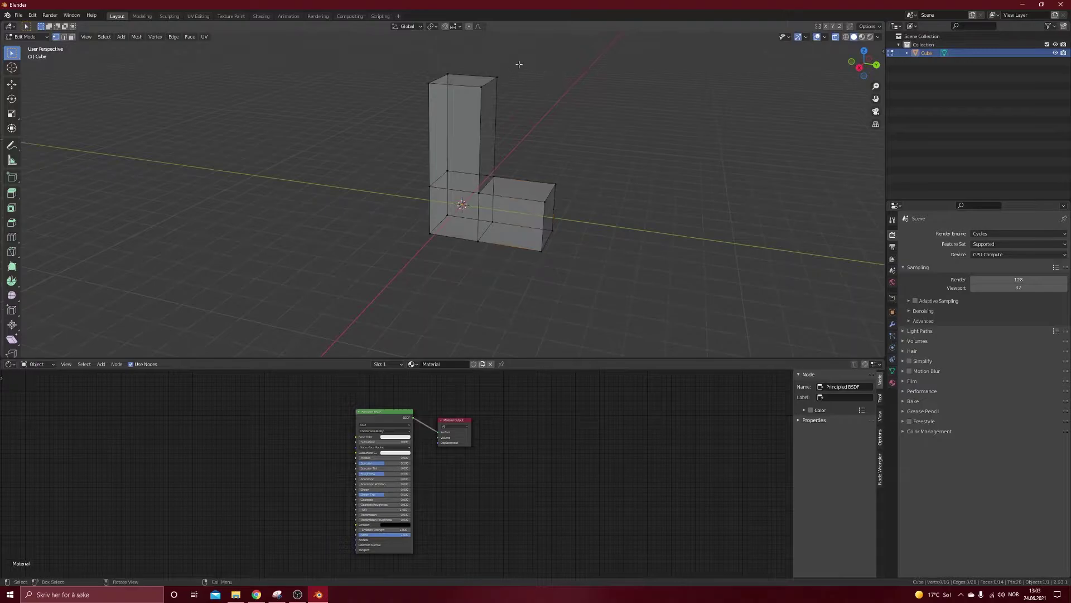
pyautogui.moveTo(375, 58); pyautogui.dragTo(607, 258)
pyautogui.rightClick(469, 165)
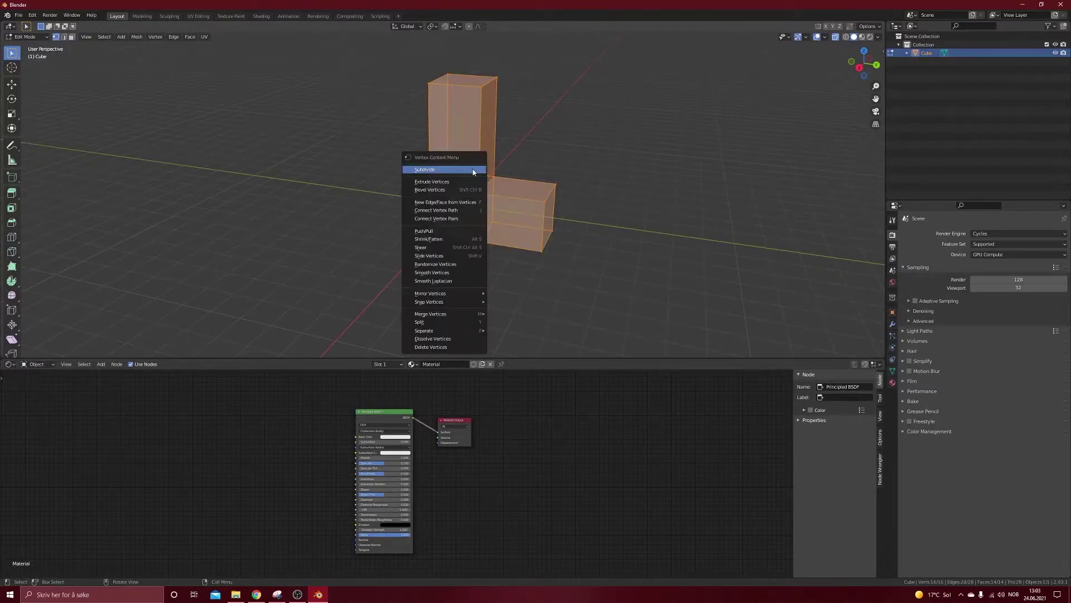
pyautogui.click(469, 167)
pyautogui.rightClick(451, 128)
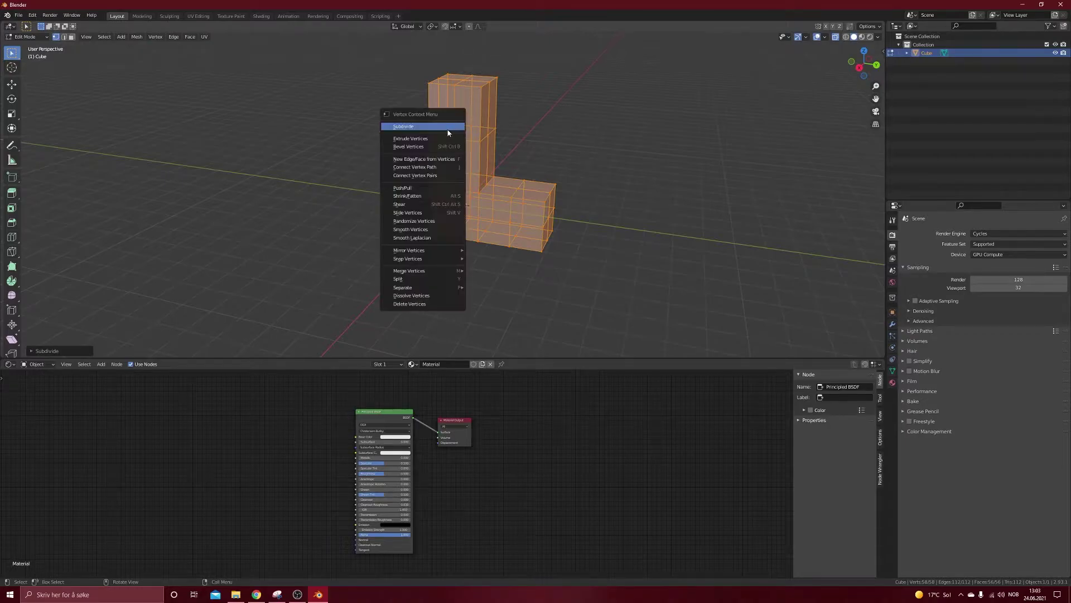
pyautogui.click(448, 127)
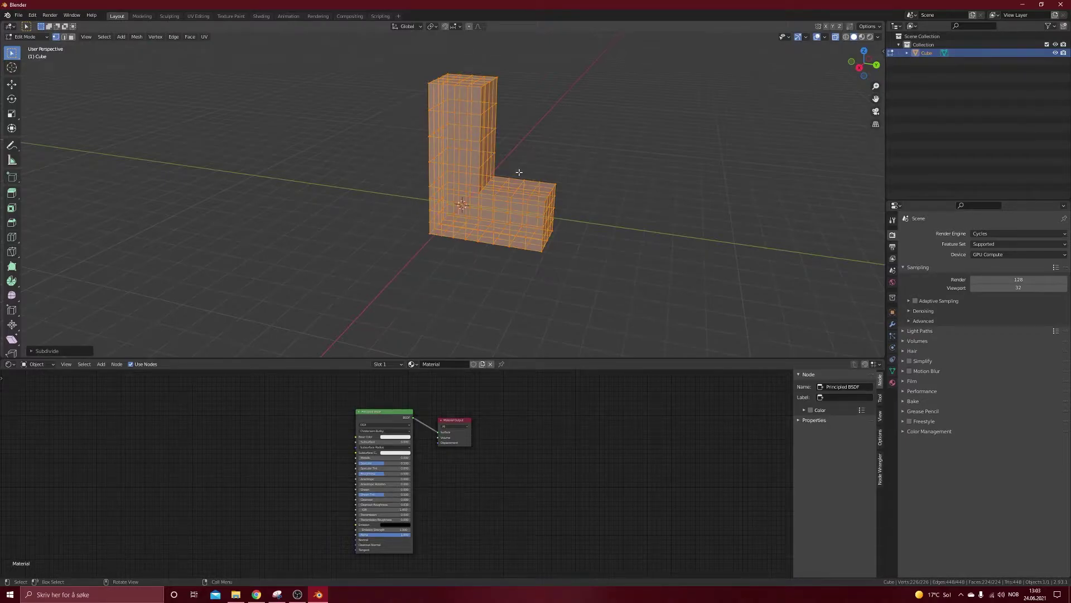
pyautogui.press('Tab')
pyautogui.moveTo(519, 172)
pyautogui.mouseDown(button='middle')
pyautogui.moveTo(494, 188)
pyautogui.moveTo(637, 132)
pyautogui.moveTo(621, 166)
pyautogui.moveTo(513, 187)
pyautogui.mouseUp(button='middle')
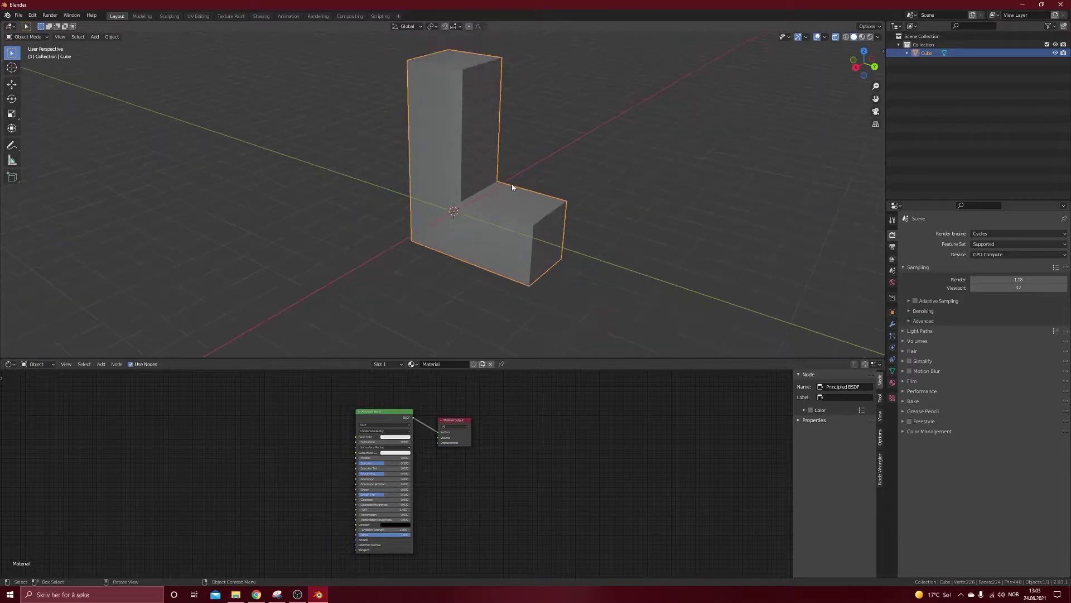
# Enable Soft Body physics on the L object
pyautogui.click(893, 323)
pyautogui.click(953, 232)
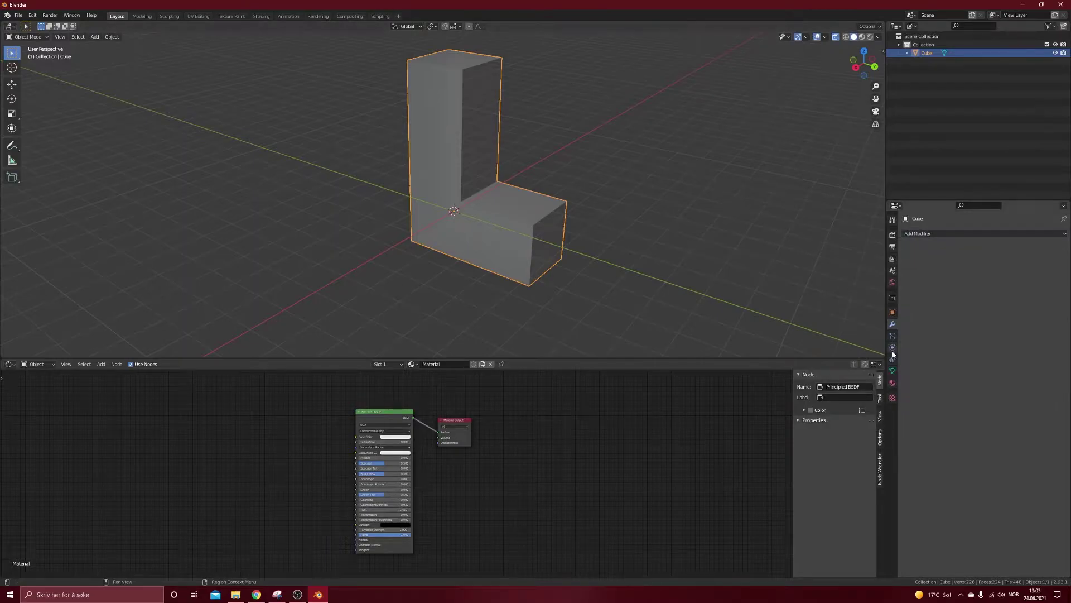
pyautogui.click(893, 347)
pyautogui.click(1025, 234)
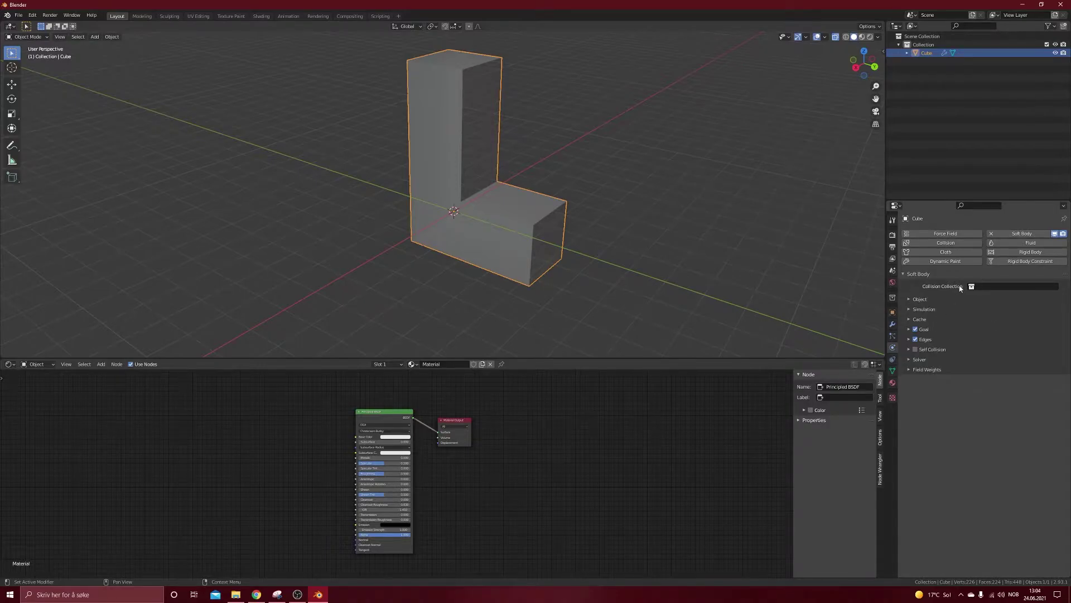
# Add a Subdivision Surface modifier with Levels Viewport 3 and Render 4
pyautogui.click(892, 324)
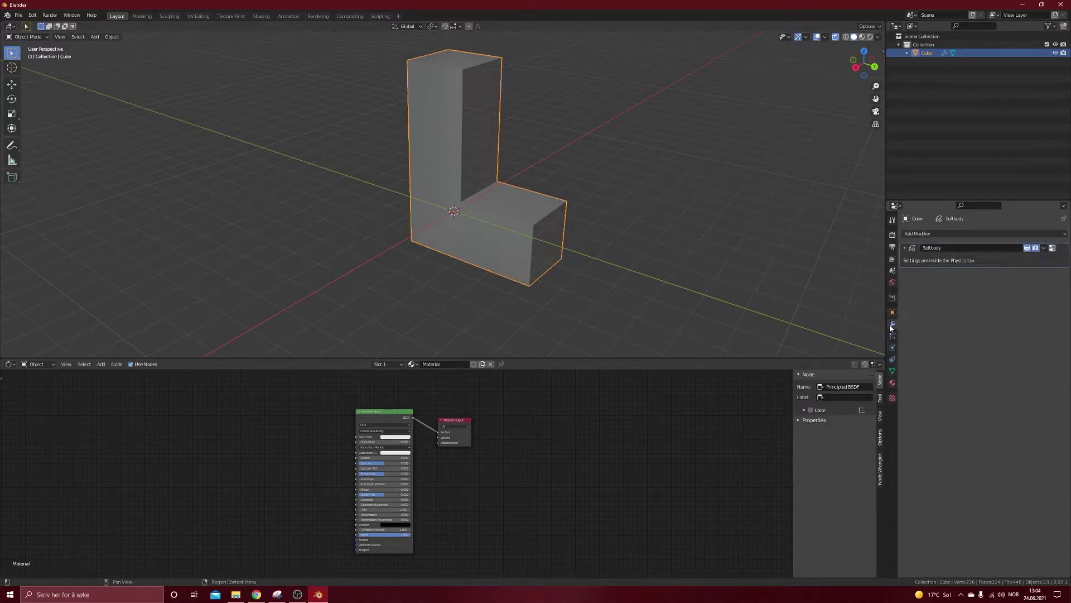
pyautogui.click(959, 233)
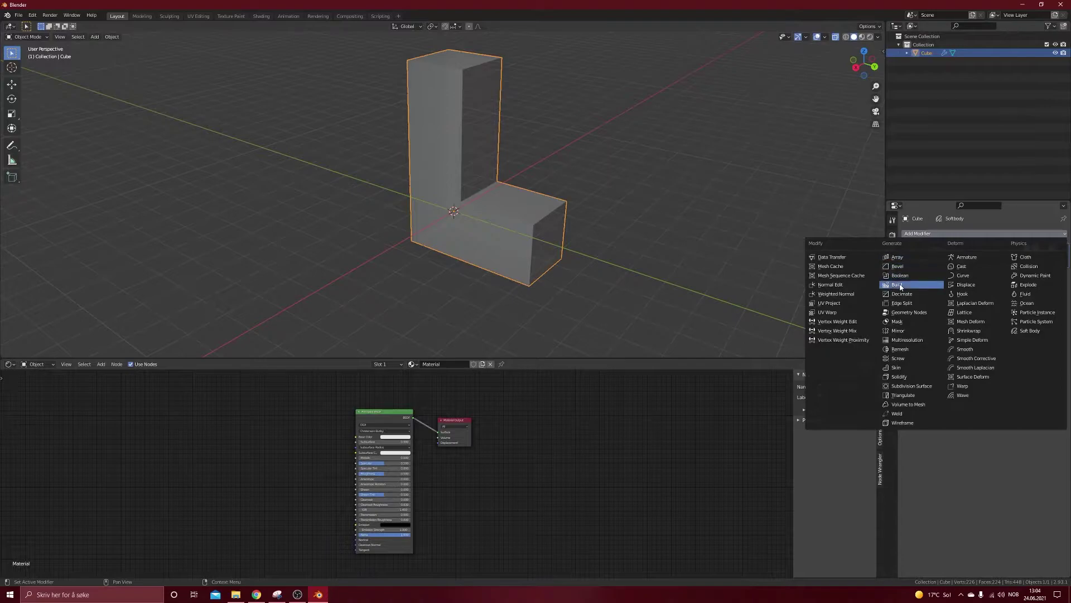
pyautogui.click(925, 386)
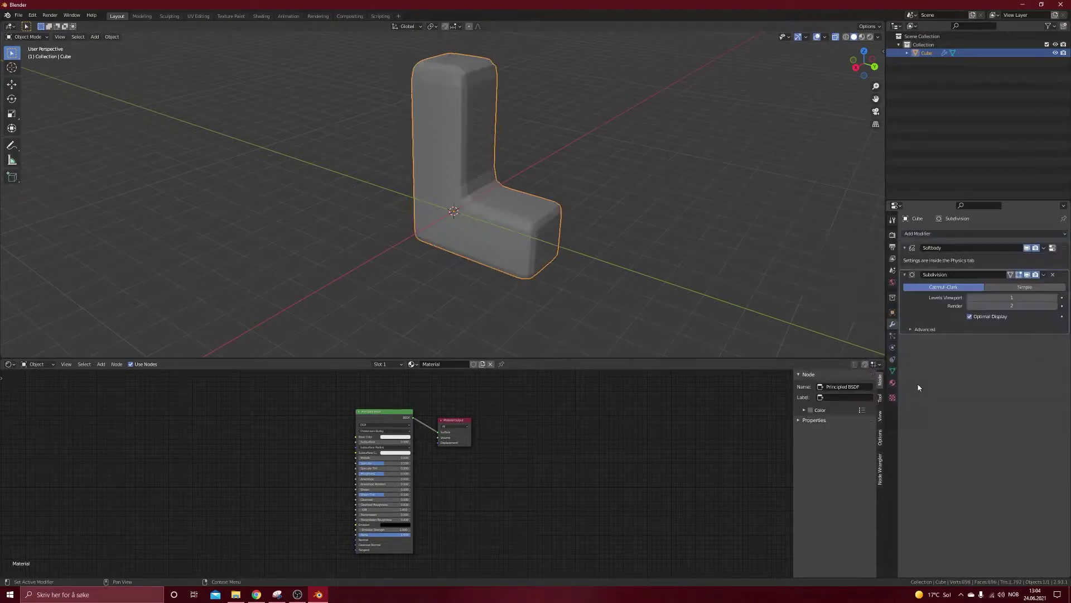
pyautogui.click(1054, 298)
pyautogui.click(1054, 297)
pyautogui.click(1055, 305)
pyautogui.click(1054, 306)
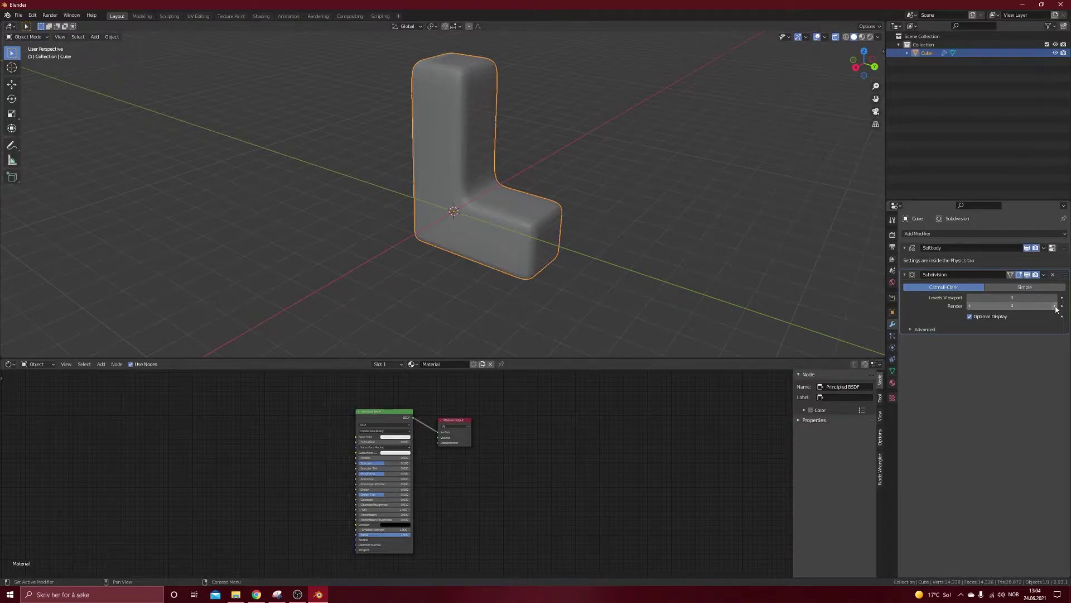
pyautogui.moveTo(610, 236); pyautogui.dragTo(645, 246, button='middle')
pyautogui.scroll(3, 568, 166)
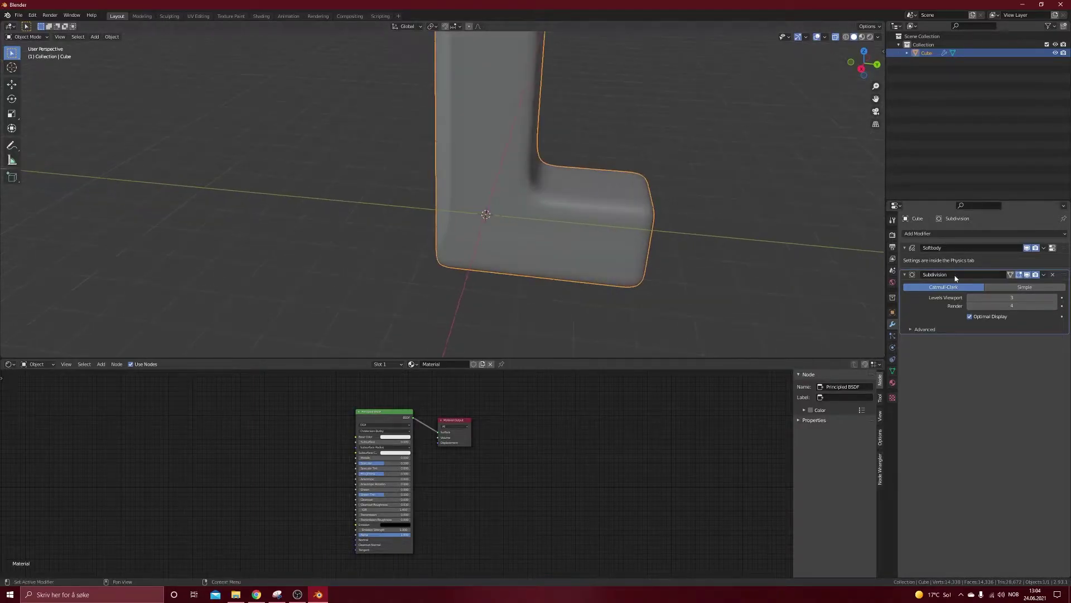
# In Edit Mode, add a horizontal loop cut near the upright's top, slid to -0.9
pyautogui.moveTo(564, 201); pyautogui.dragTo(600, 127, button='middle')
pyautogui.press('Tab')
pyautogui.hotkey('alt', 'a')
pyautogui.moveTo(584, 167); pyautogui.dragTo(480, 146, button='middle')
pyautogui.scroll(2, 469, 142)
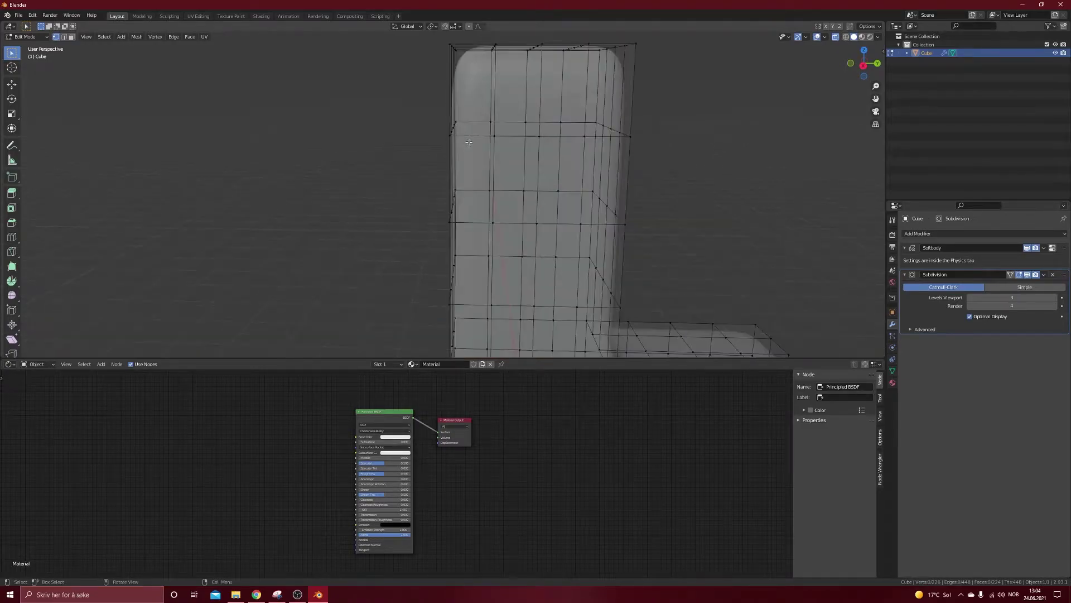
pyautogui.hotkey('ctrl', 'r')
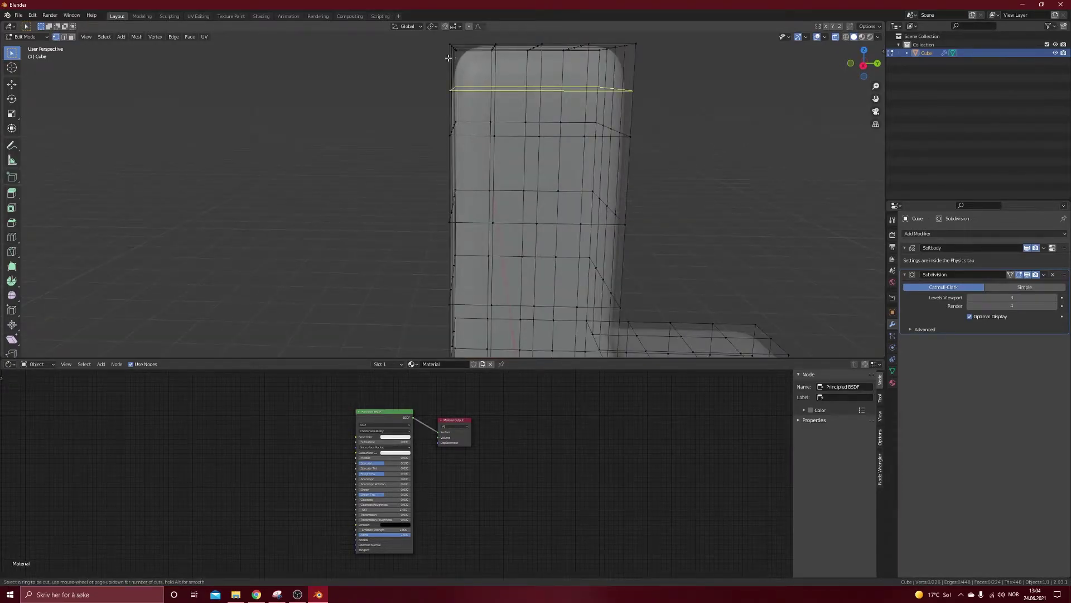
pyautogui.click(480, 78)
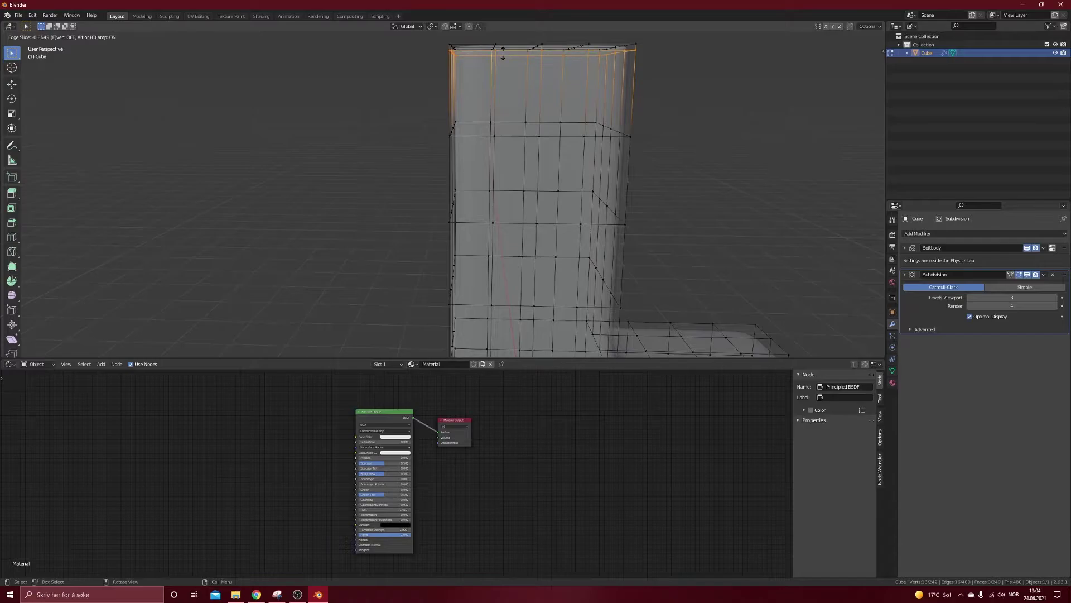
pyautogui.write('-.9')
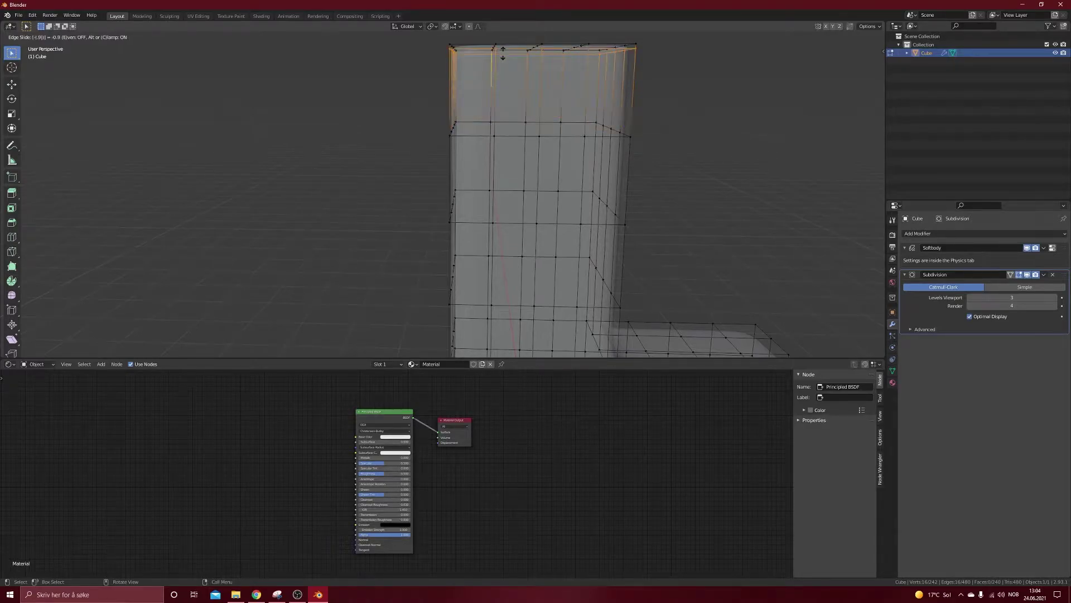
pyautogui.press('Return')
# Add a vertical loop cut slid close to the upright's left edge
pyautogui.scroll(-3, 502, 101)
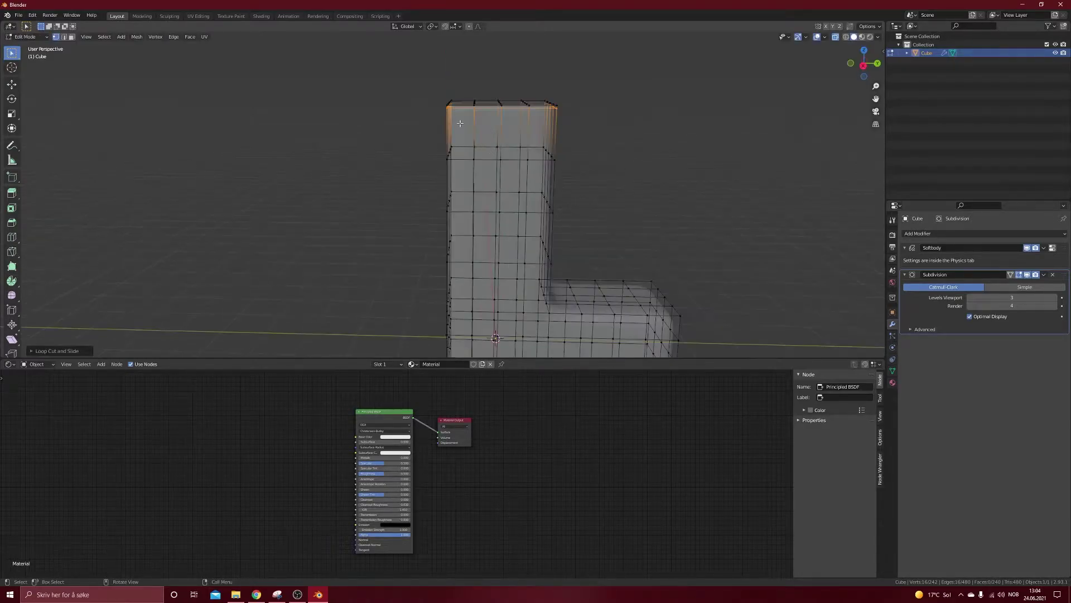
pyautogui.hotkey('ctrl', 'r')
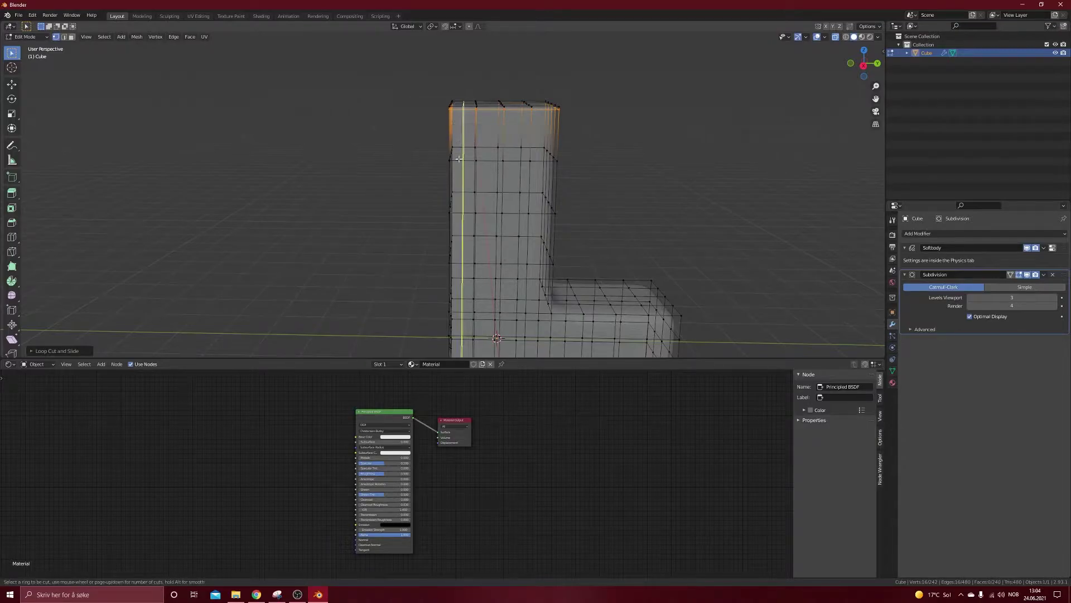
pyautogui.click(453, 139)
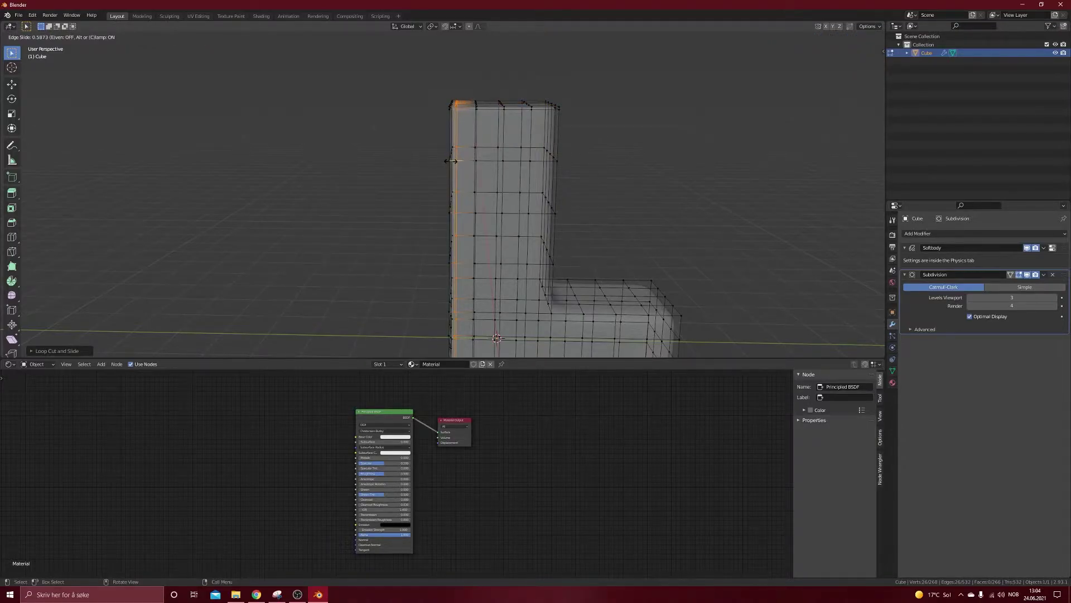
pyautogui.write('.0')
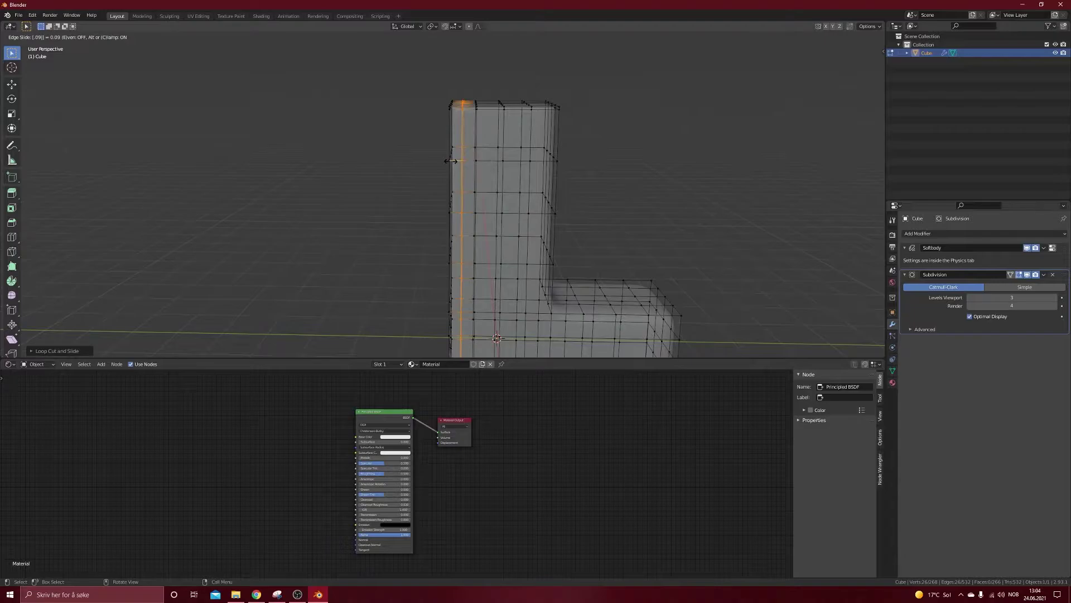
pyautogui.press('BackSpace')
pyautogui.press('BackSpace')
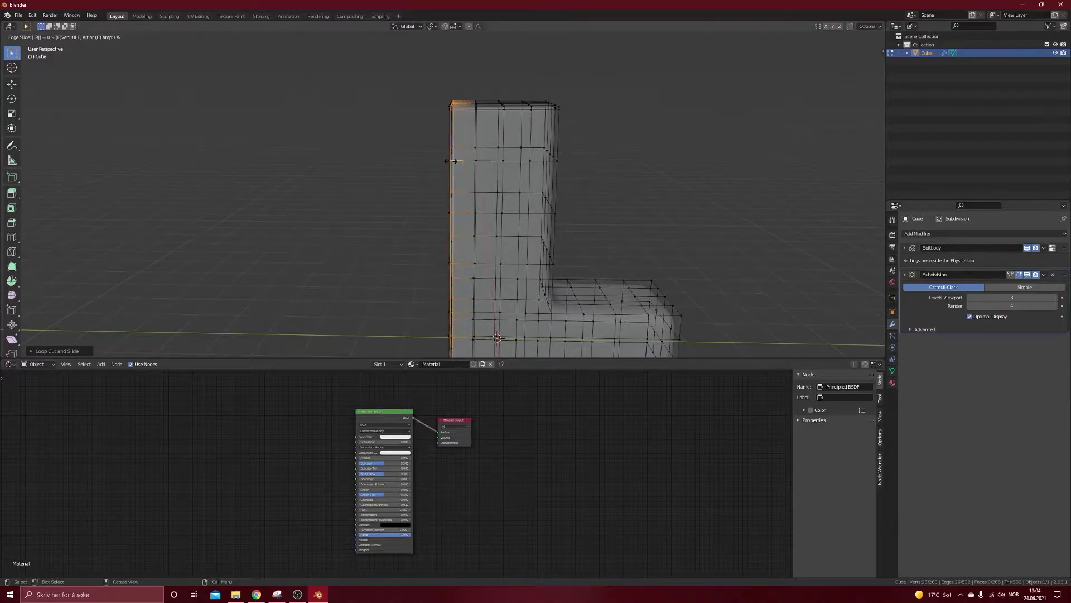
pyautogui.click(451, 162)
# Add loop cuts near the upright's right edge and one more edge of the L
pyautogui.moveTo(555, 183); pyautogui.dragTo(541, 197, button='middle')
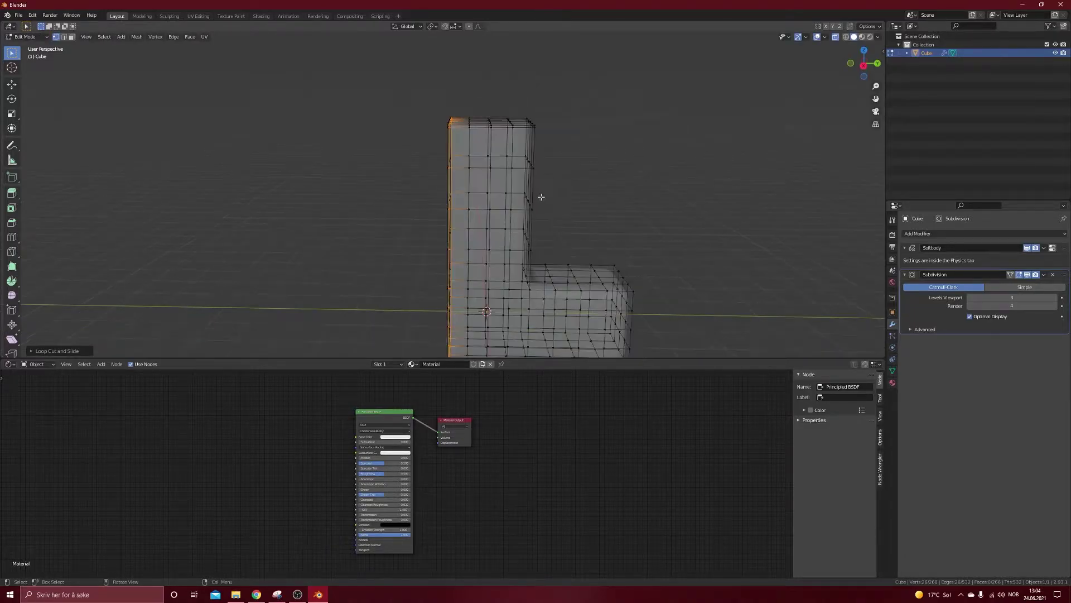
pyautogui.hotkey('ctrl', 'r')
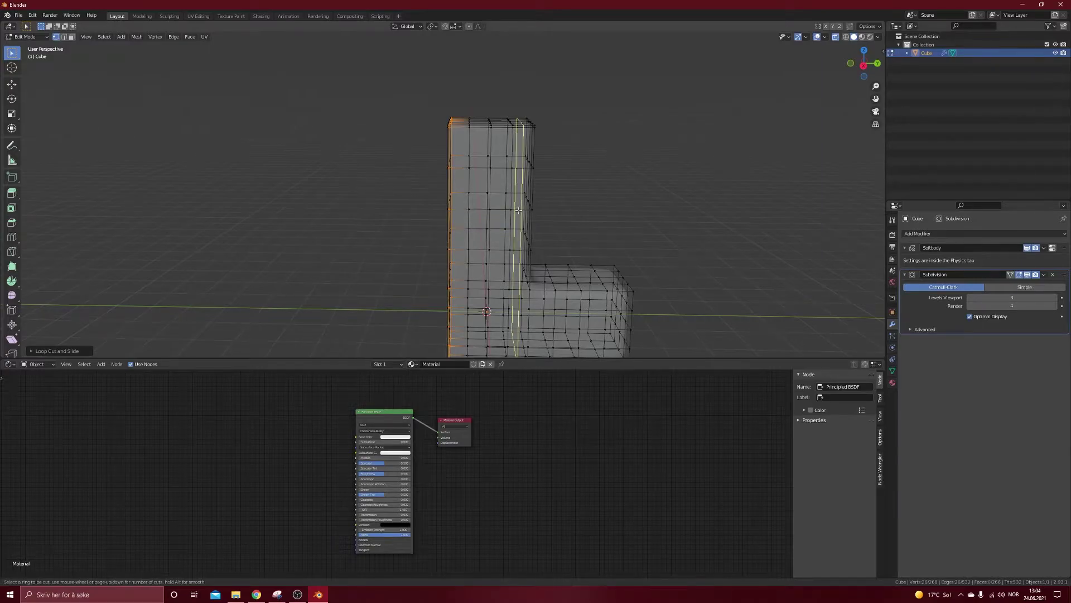
pyautogui.click(522, 202)
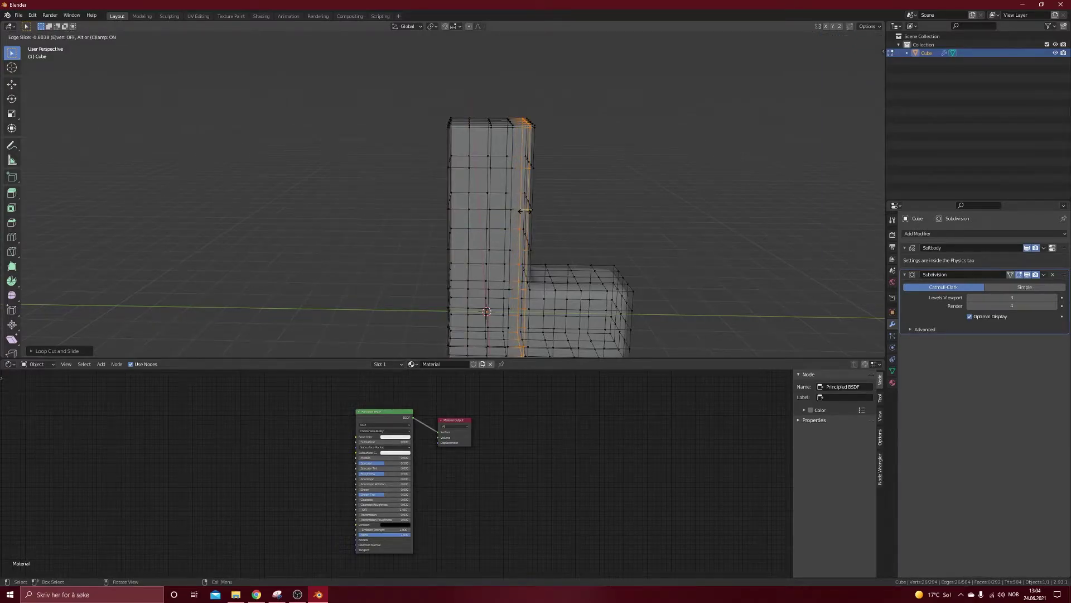
pyautogui.click(524, 211)
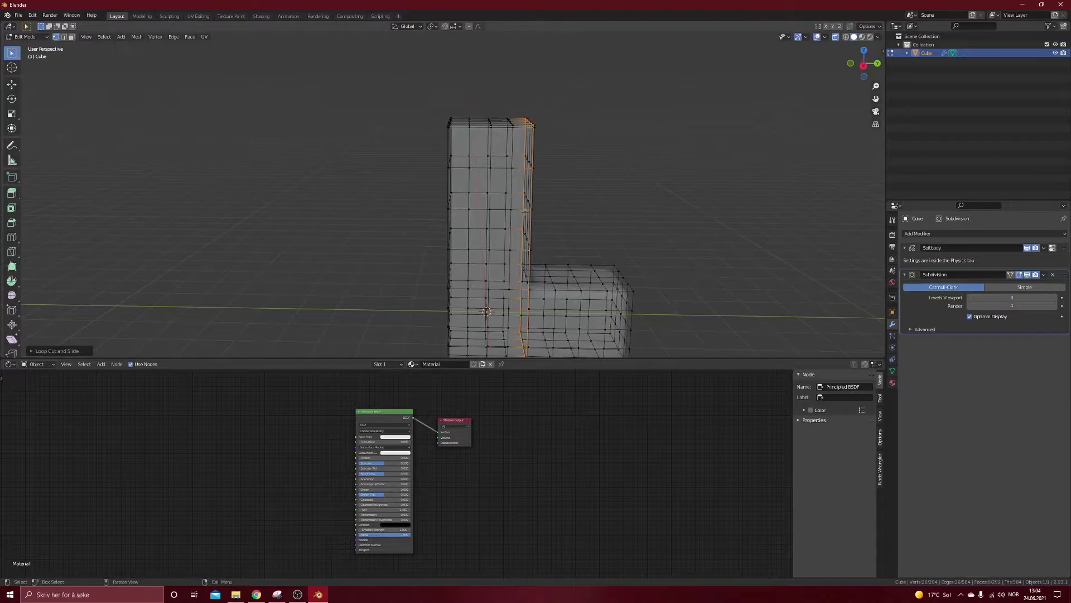
pyautogui.moveTo(481, 238); pyautogui.dragTo(520, 120, button='middle')
pyautogui.click(520, 119)
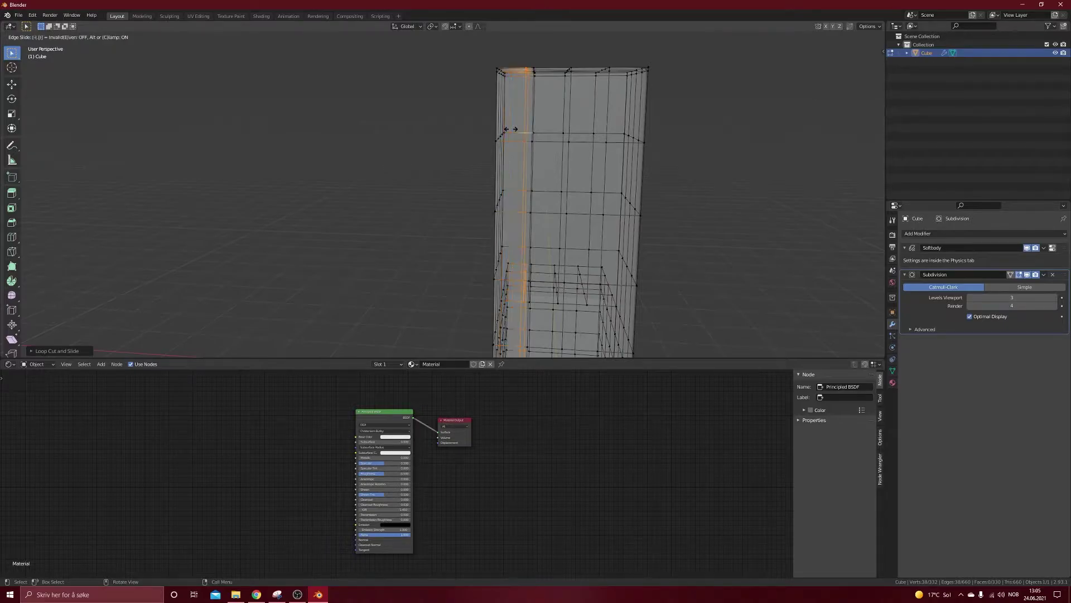
pyautogui.click(512, 129)
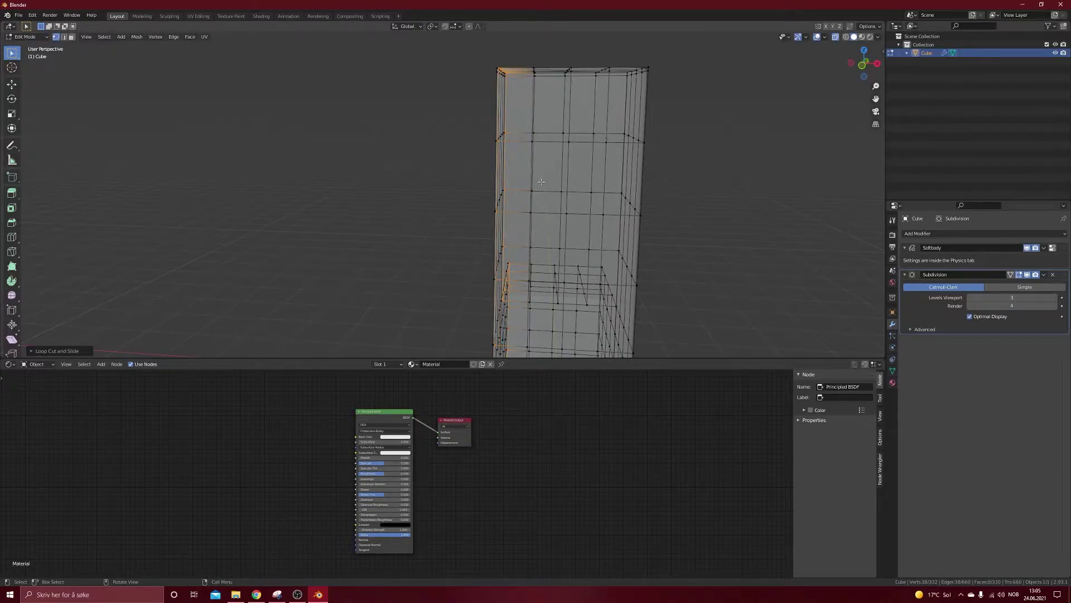
# Add a loop cut near the top edge of the L's foot
pyautogui.moveTo(541, 182); pyautogui.dragTo(646, 189, button='middle')
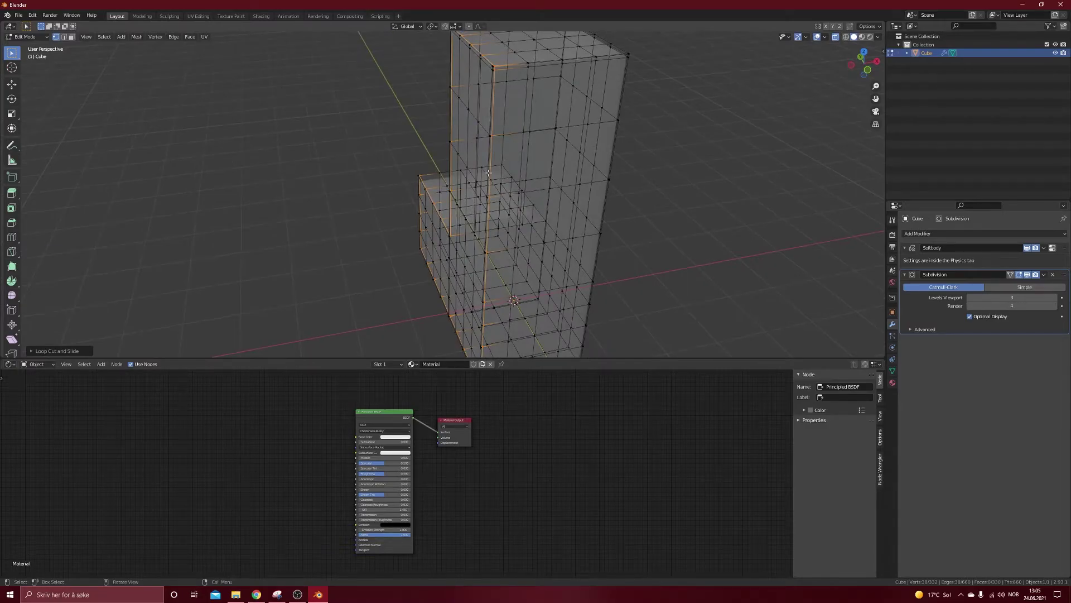
pyautogui.scroll(-3, 488, 172)
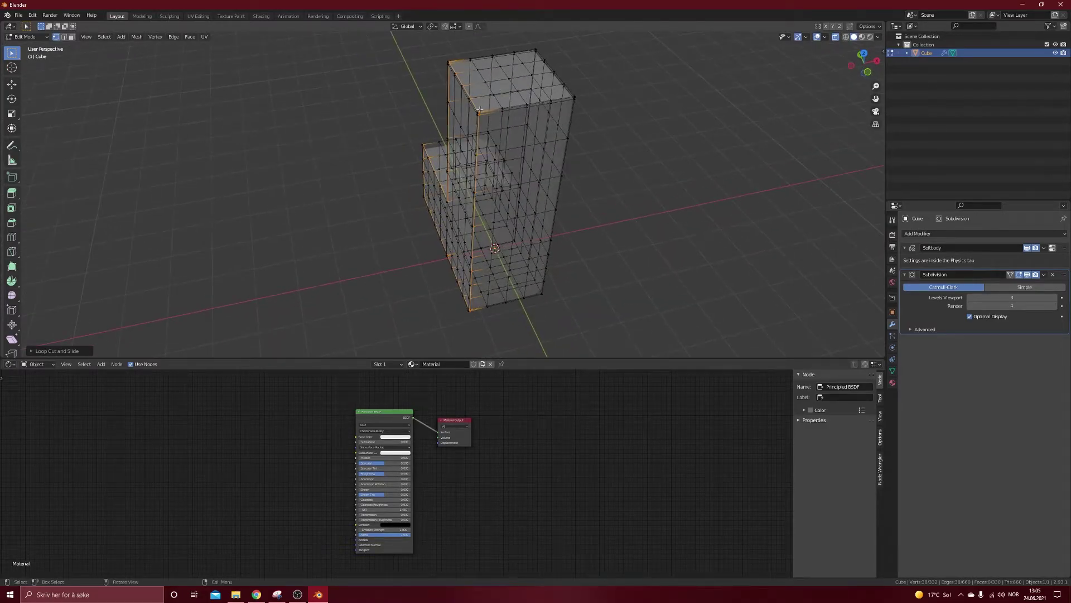
pyautogui.moveTo(479, 109); pyautogui.dragTo(605, 95, button='middle')
pyautogui.scroll(3, 483, 114)
pyautogui.scroll(-3, 391, 137)
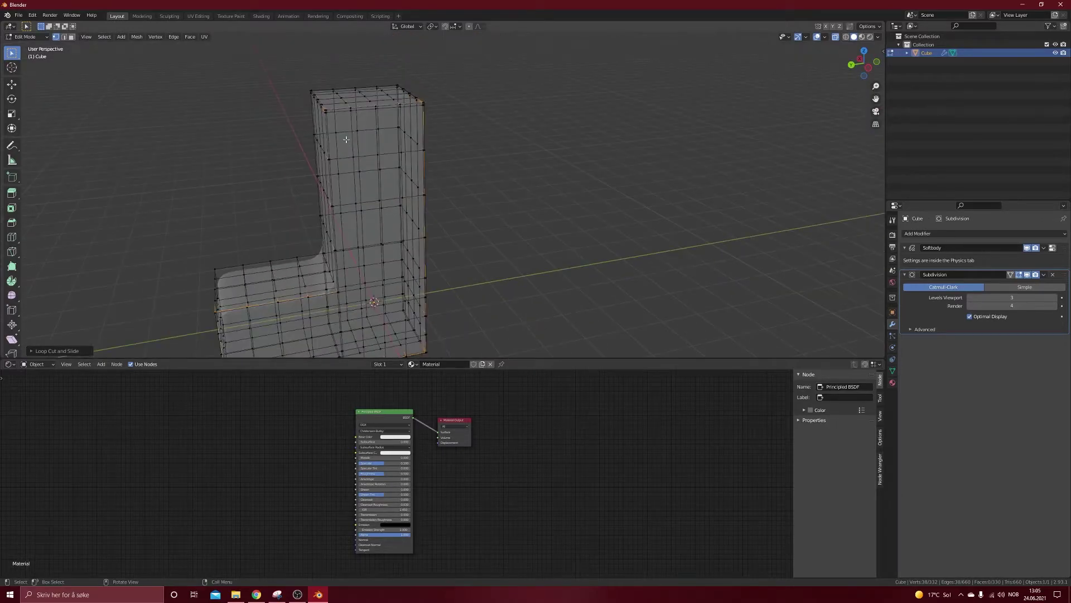
pyautogui.moveTo(348, 140); pyautogui.dragTo(494, 183, button='middle')
pyautogui.scroll(3, 386, 138)
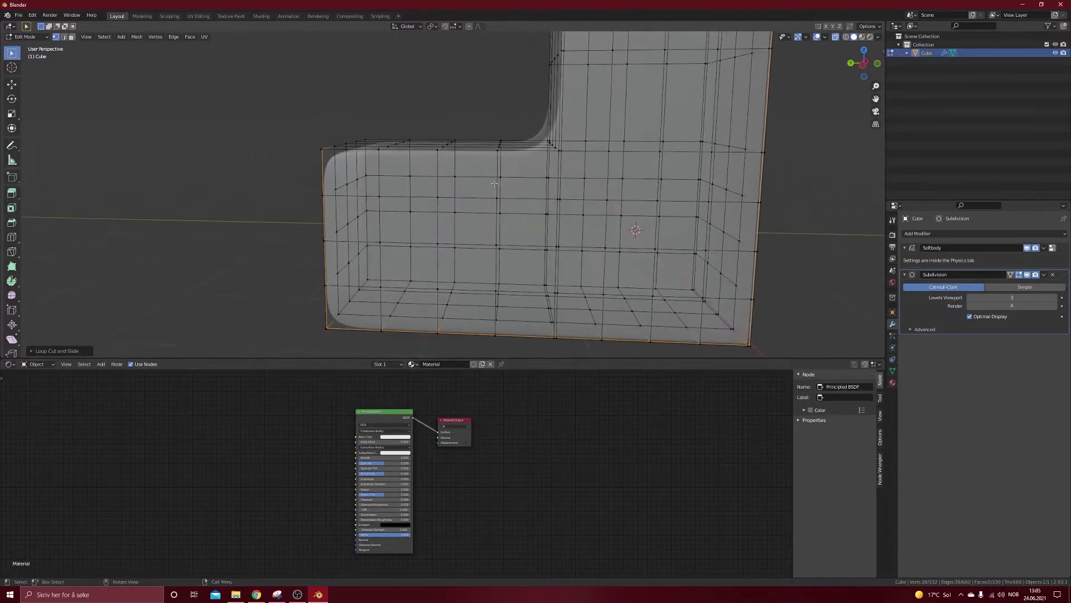
pyautogui.hotkey('ctrl', 'r')
pyautogui.click(337, 178)
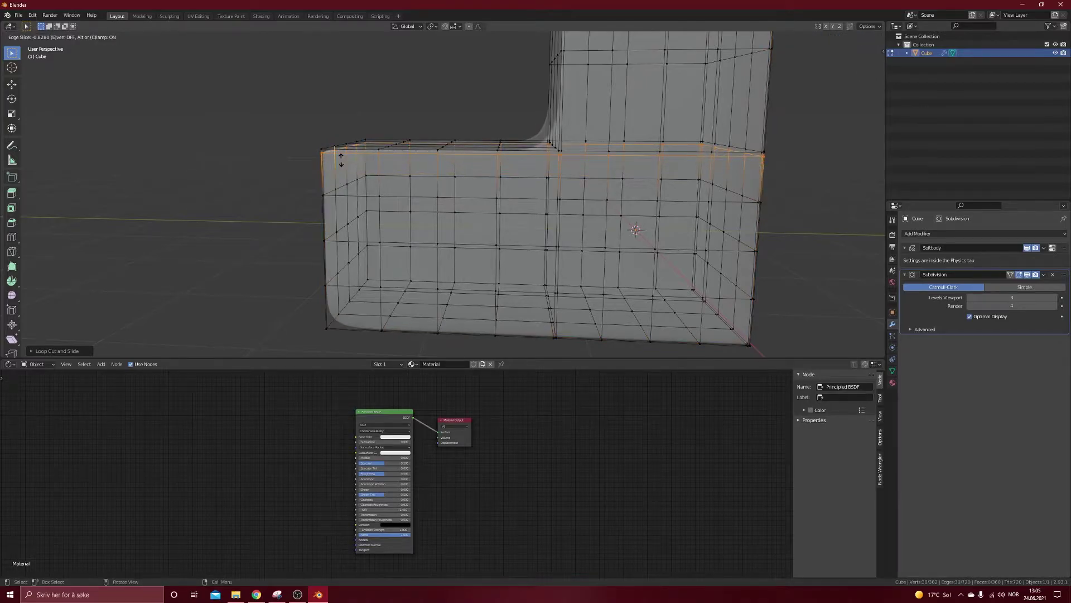
pyautogui.click(340, 160)
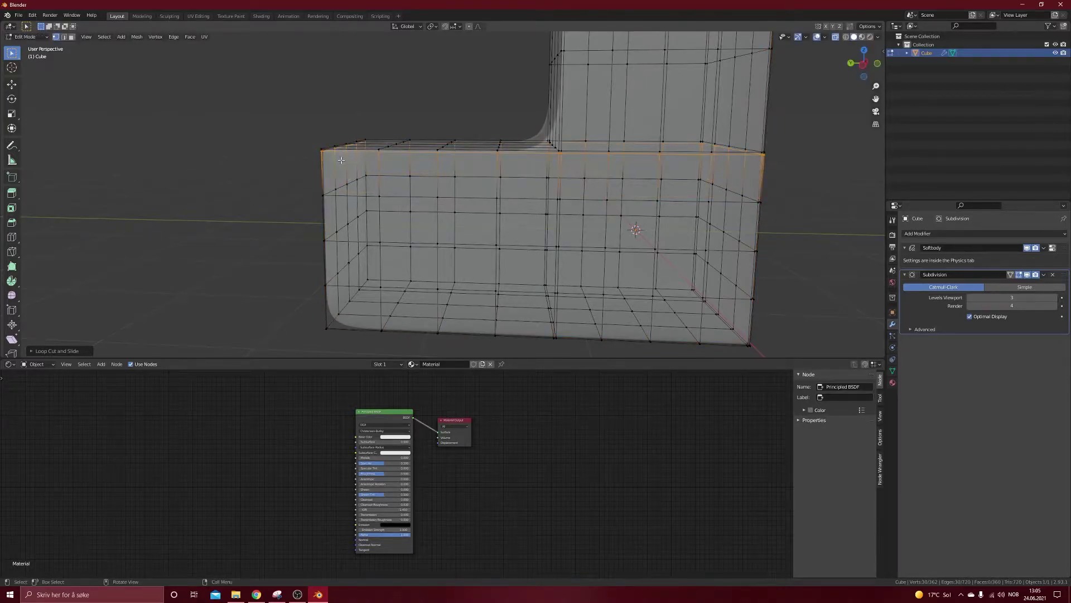
# Add a loop near the foot's bottom edge slid to -0.9, and a vertical loop beside the inner corner
pyautogui.hotkey('ctrl', 'r')
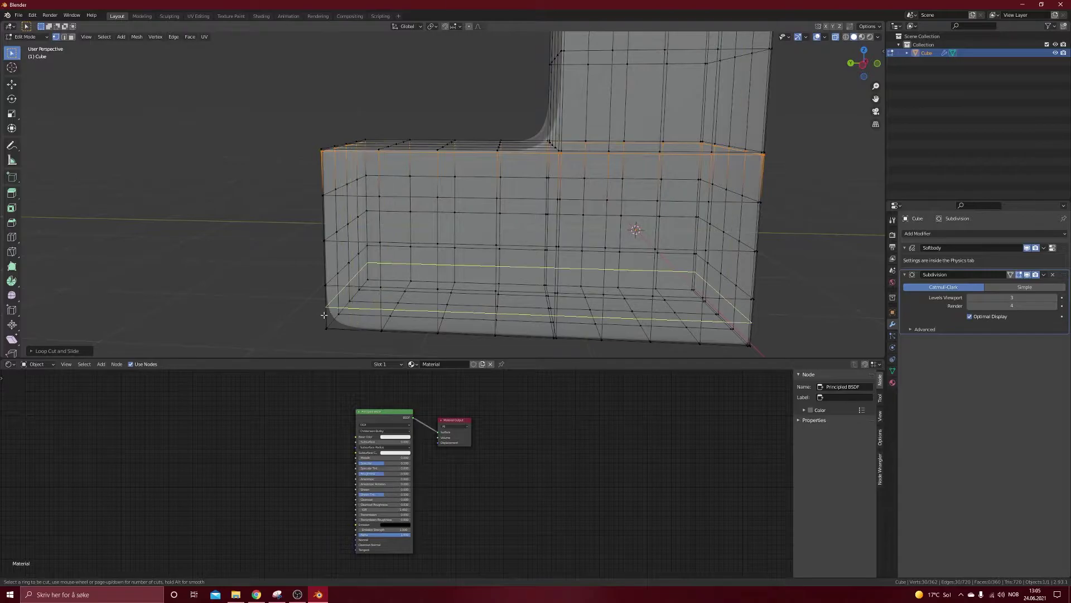
pyautogui.click(329, 316)
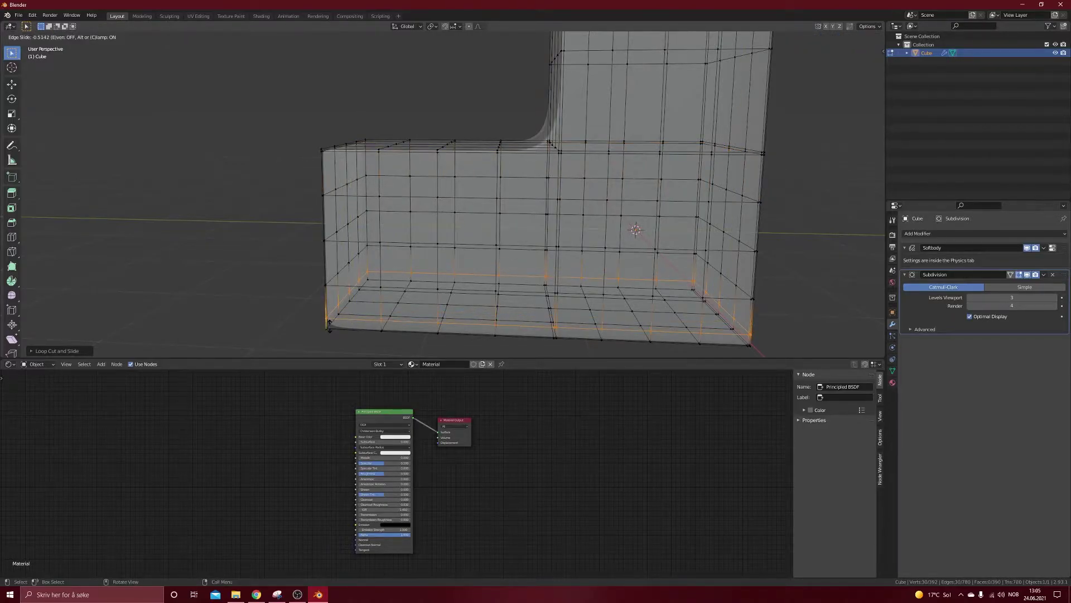
pyautogui.write('-.9')
pyautogui.press('Return')
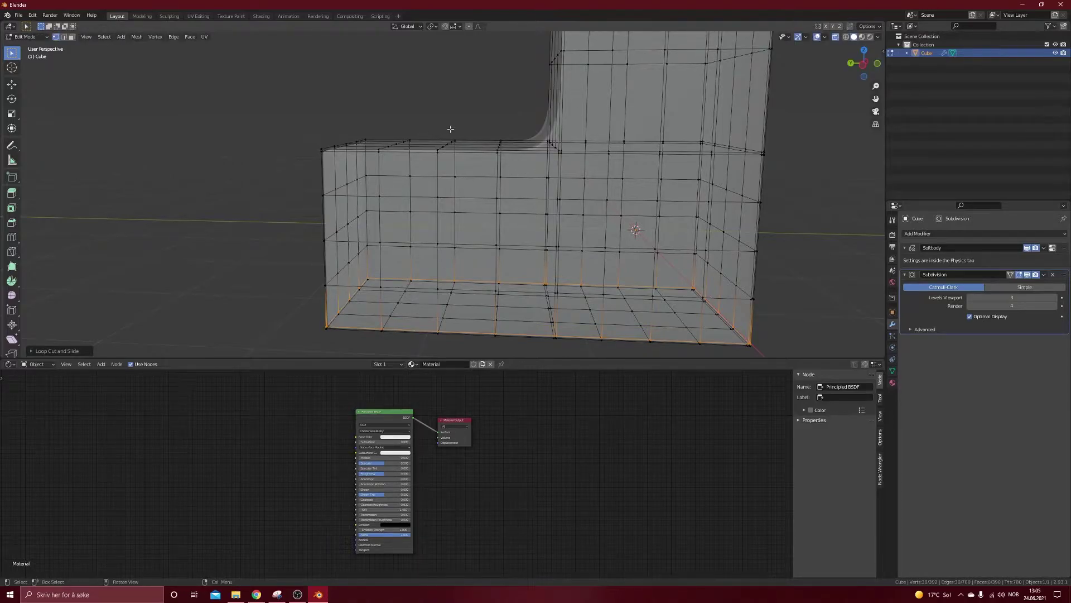
pyautogui.hotkey('ctrl', 'r')
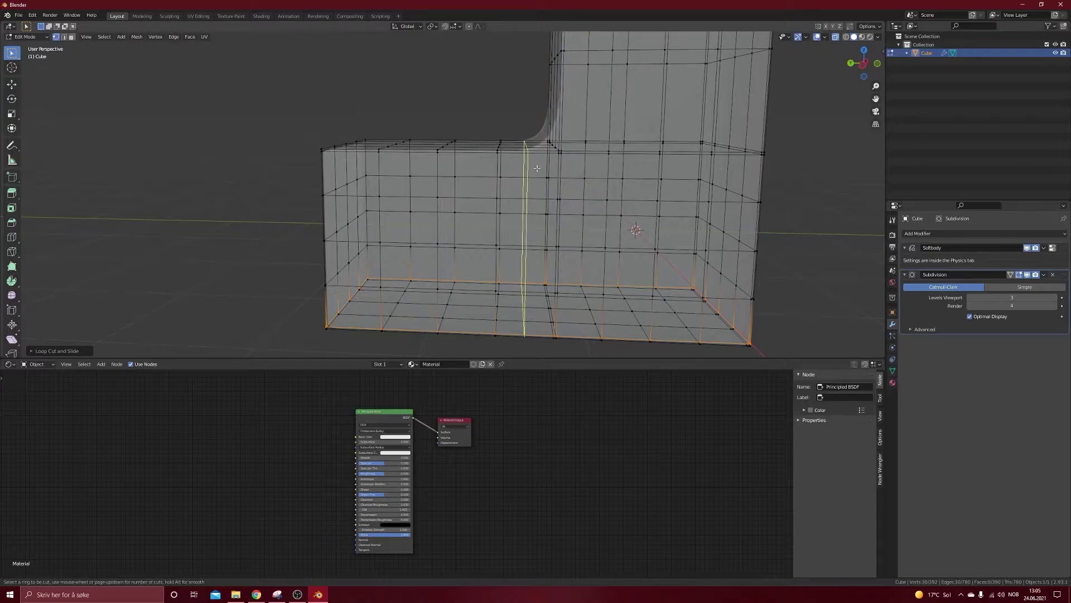
pyautogui.click(522, 168)
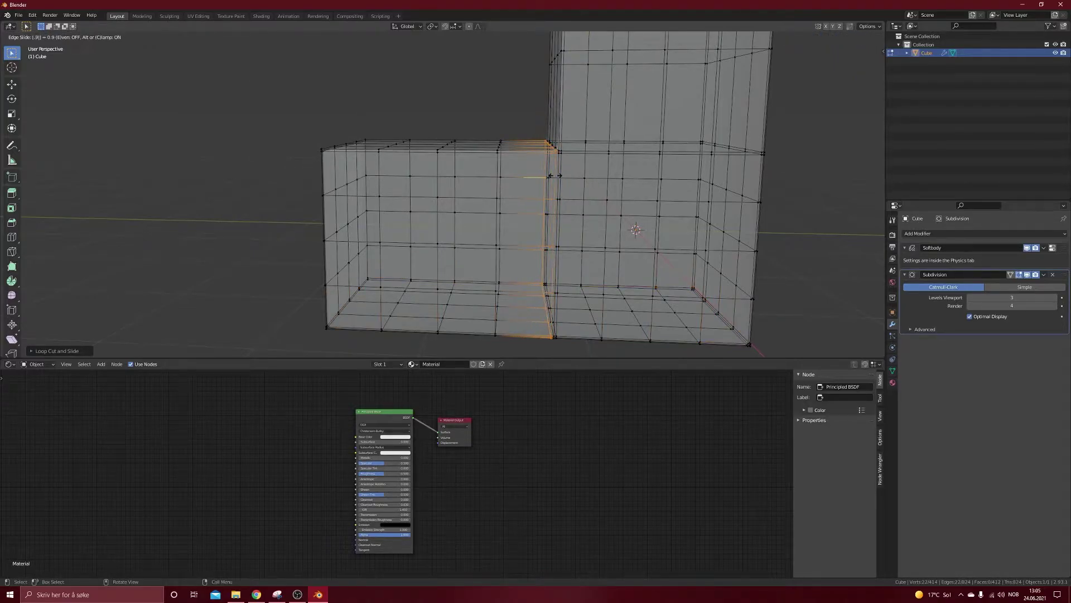
pyautogui.click(556, 176)
pyautogui.moveTo(555, 176)
pyautogui.mouseDown(button='middle')
pyautogui.moveTo(628, 183)
pyautogui.moveTo(553, 229)
pyautogui.moveTo(607, 218)
pyautogui.moveTo(435, 209)
pyautogui.moveTo(588, 220)
pyautogui.moveTo(472, 214)
pyautogui.moveTo(424, 240)
pyautogui.mouseUp(button='middle')
pyautogui.press('Tab')
pyautogui.scroll(8, 385, 263)
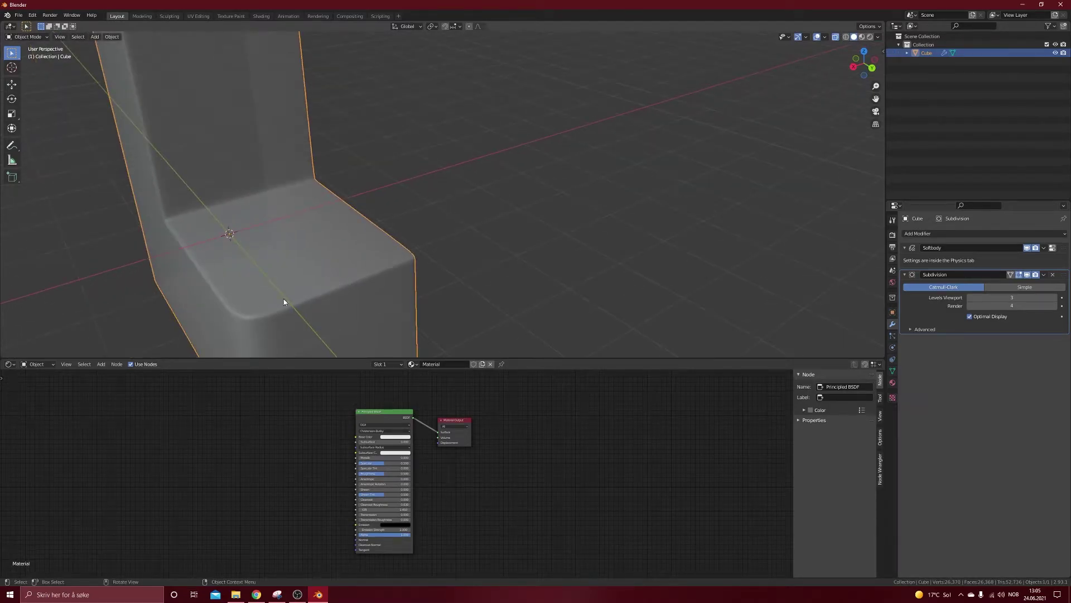
pyautogui.moveTo(283, 302); pyautogui.dragTo(254, 287, button='middle')
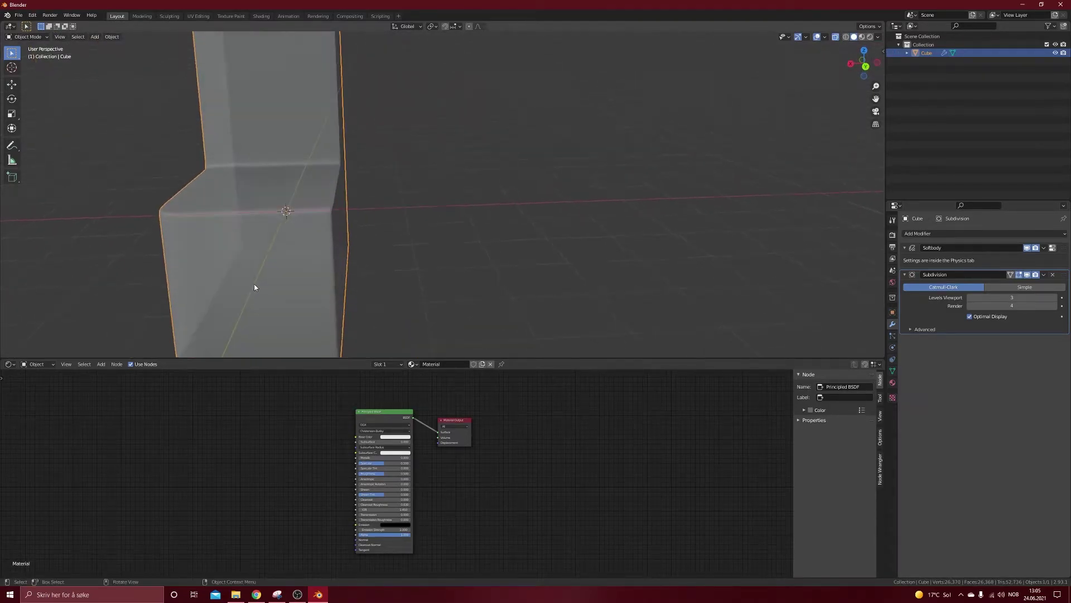
pyautogui.press('Tab')
pyautogui.hotkey('ctrl', 'r')
pyautogui.click(174, 222)
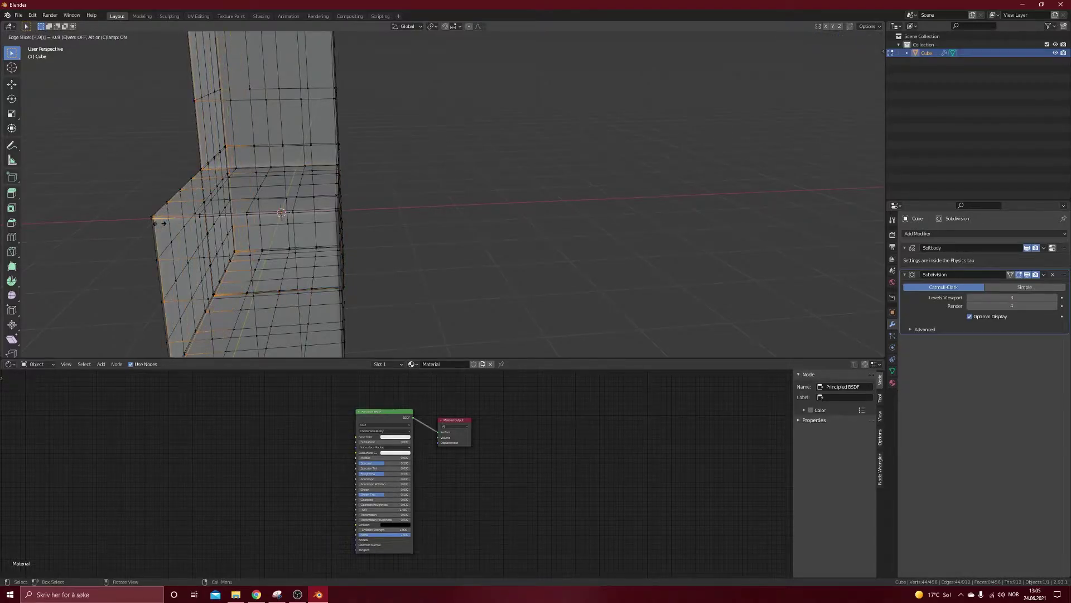
pyautogui.click(160, 224)
pyautogui.press('Tab')
pyautogui.moveTo(419, 254); pyautogui.dragTo(528, 275, button='middle')
pyautogui.click(638, 232)
pyautogui.moveTo(638, 232); pyautogui.dragTo(401, 182, button='middle')
pyautogui.scroll(-4, 400, 181)
pyautogui.click(401, 182)
pyautogui.press('Tab')
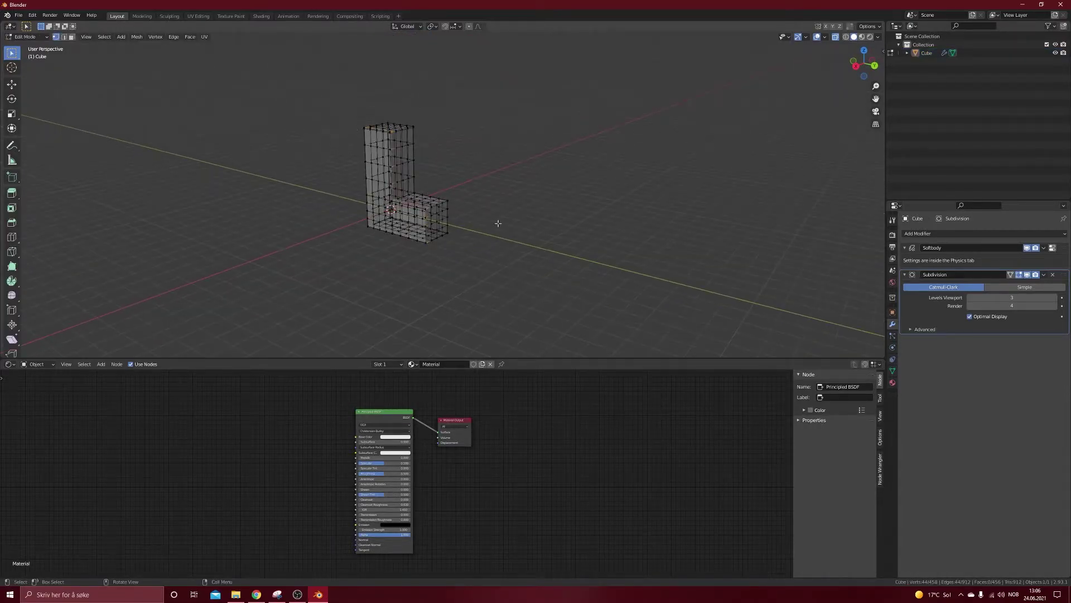
pyautogui.press('Tab')
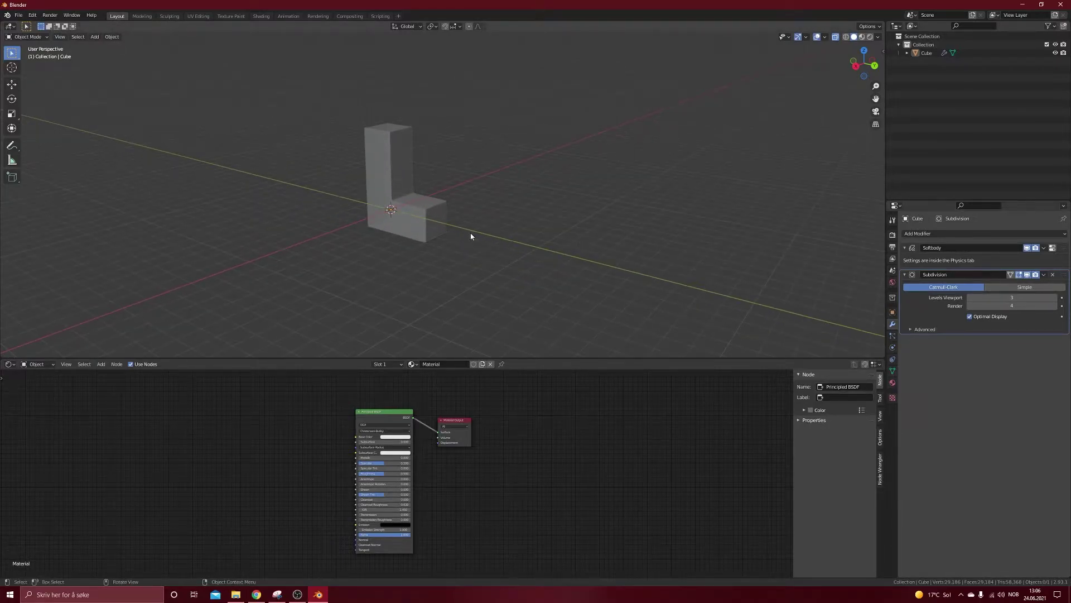
pyautogui.scroll(-2, 502, 217)
pyautogui.click(395, 176)
pyautogui.click(584, 221)
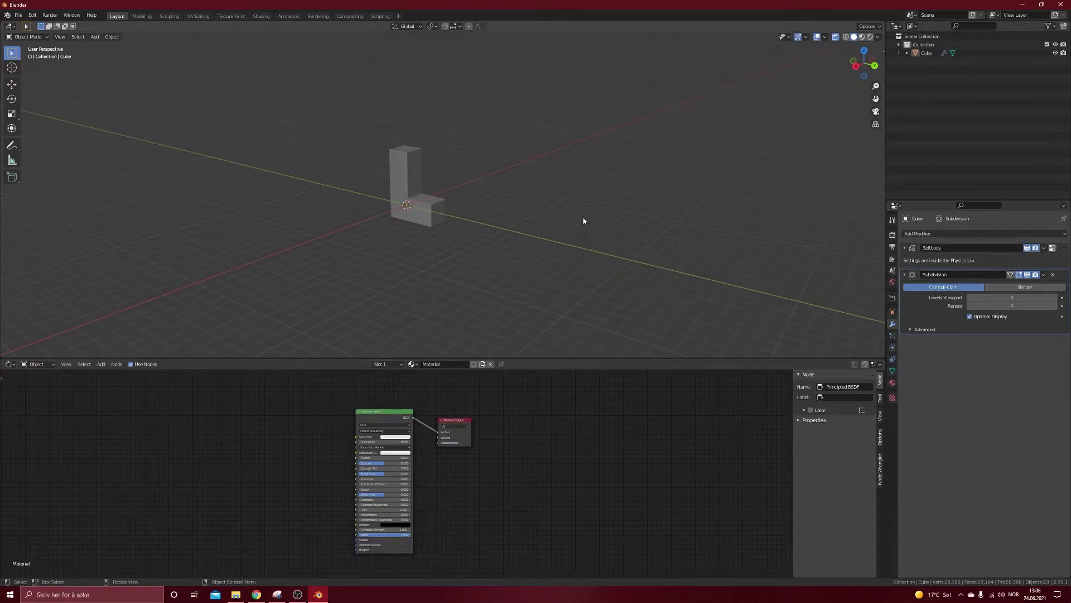
# Add a plane, scale it up large, and give it Collision physics
pyautogui.hotkey('shift', 'a')
pyautogui.moveTo(500, 261)
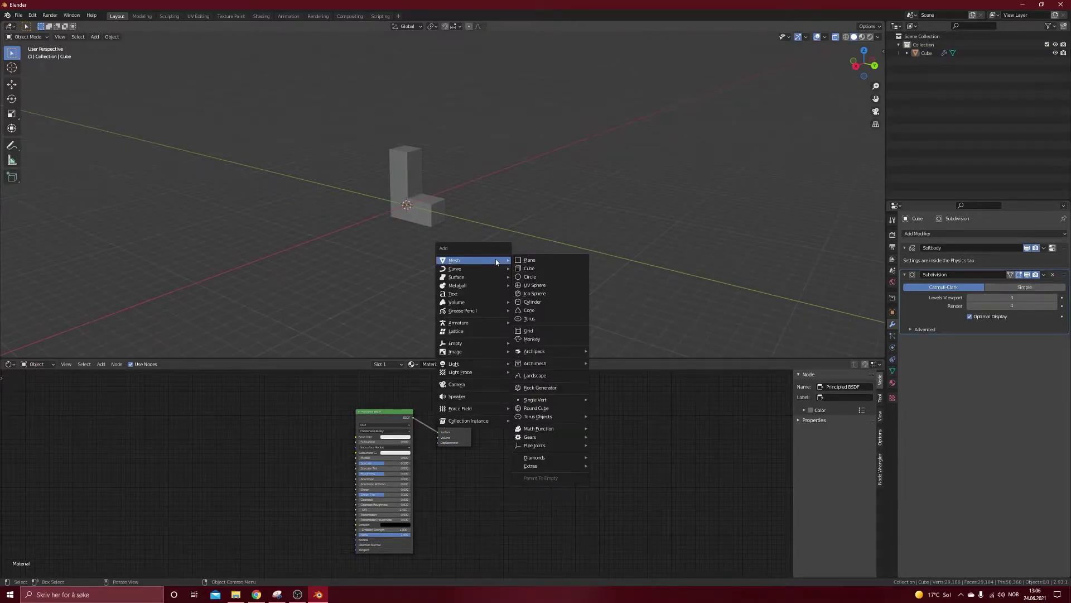
pyautogui.click(540, 261)
pyautogui.press('s')
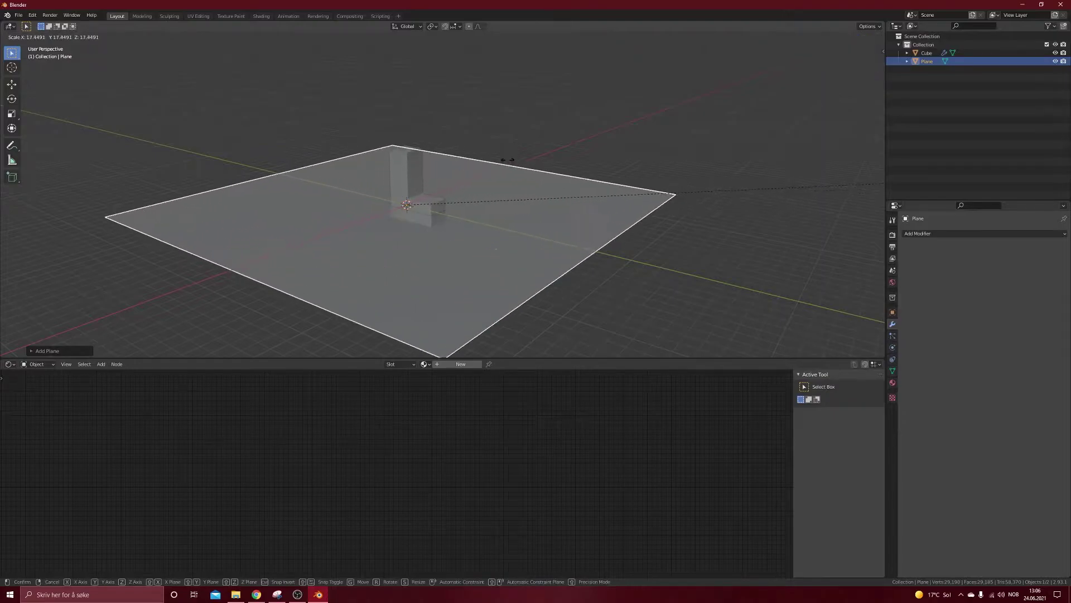
pyautogui.click(825, 112)
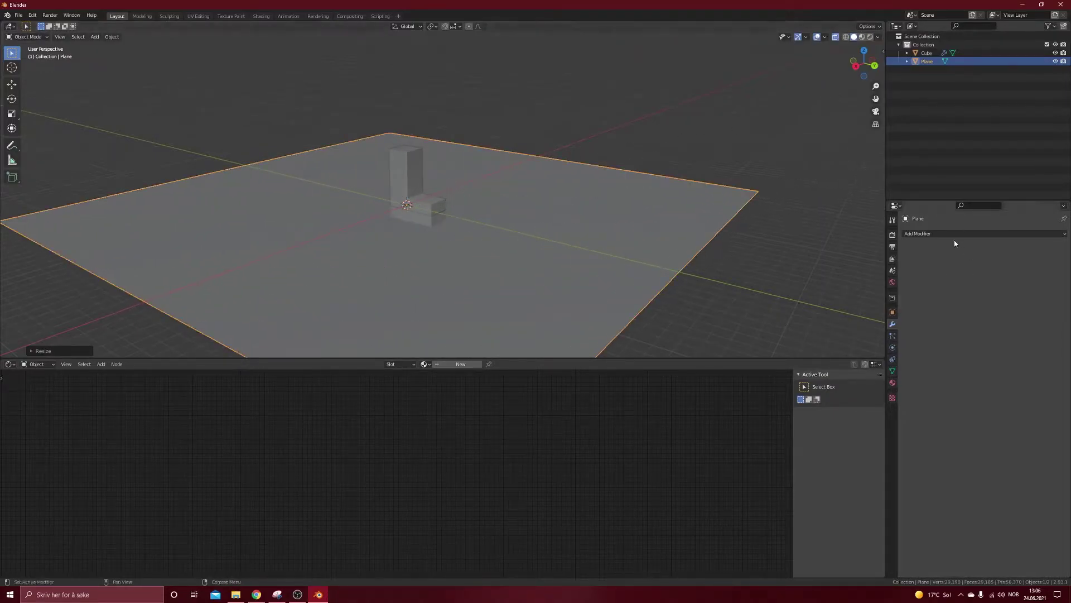
pyautogui.click(892, 347)
pyautogui.click(938, 241)
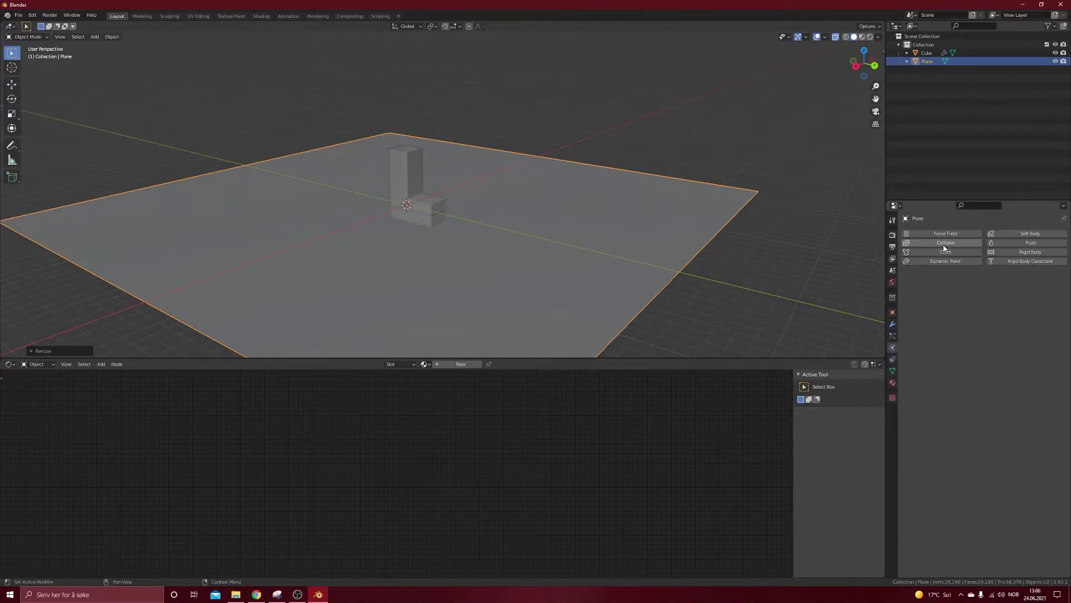
# Raise the L-shaped cube along Z above the plane and tilt it about 26°
pyautogui.click(407, 171)
pyautogui.moveTo(408, 171); pyautogui.dragTo(397, 205, button='middle')
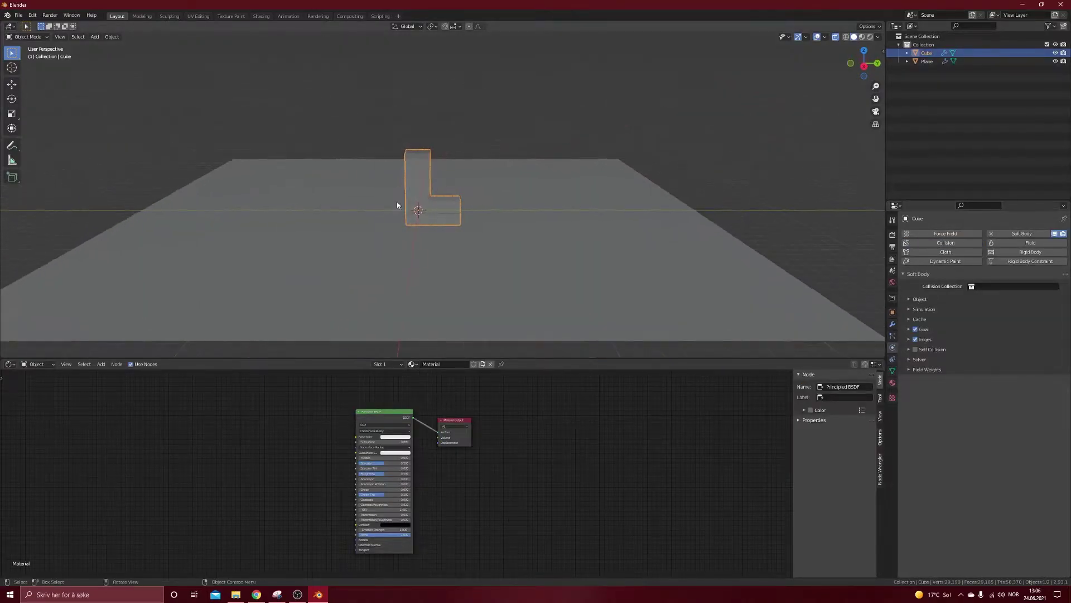
pyautogui.click(864, 66)
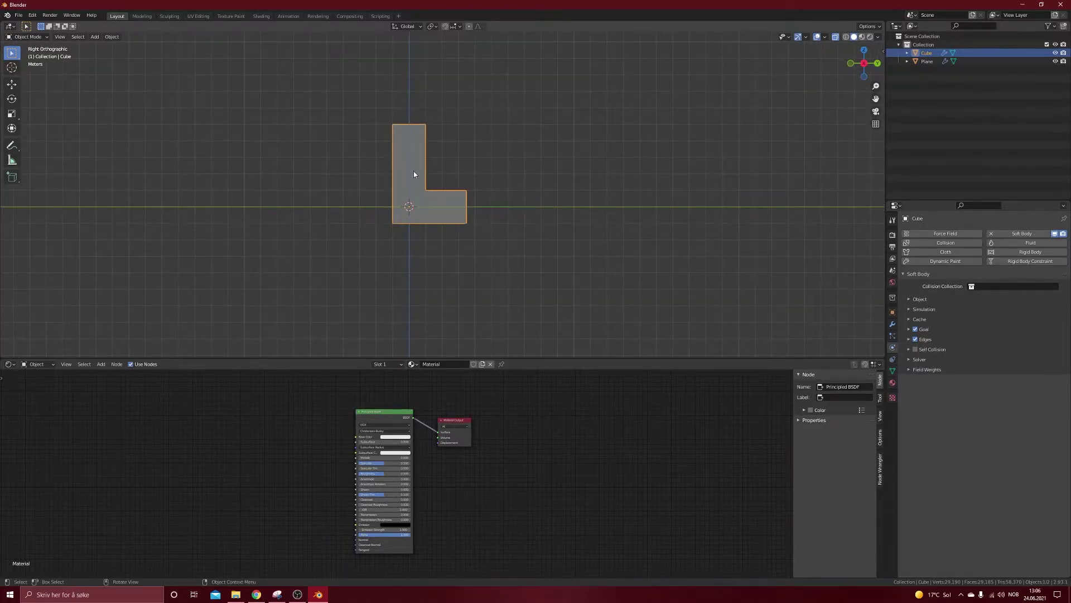
pyautogui.press('g')
pyautogui.press('z')
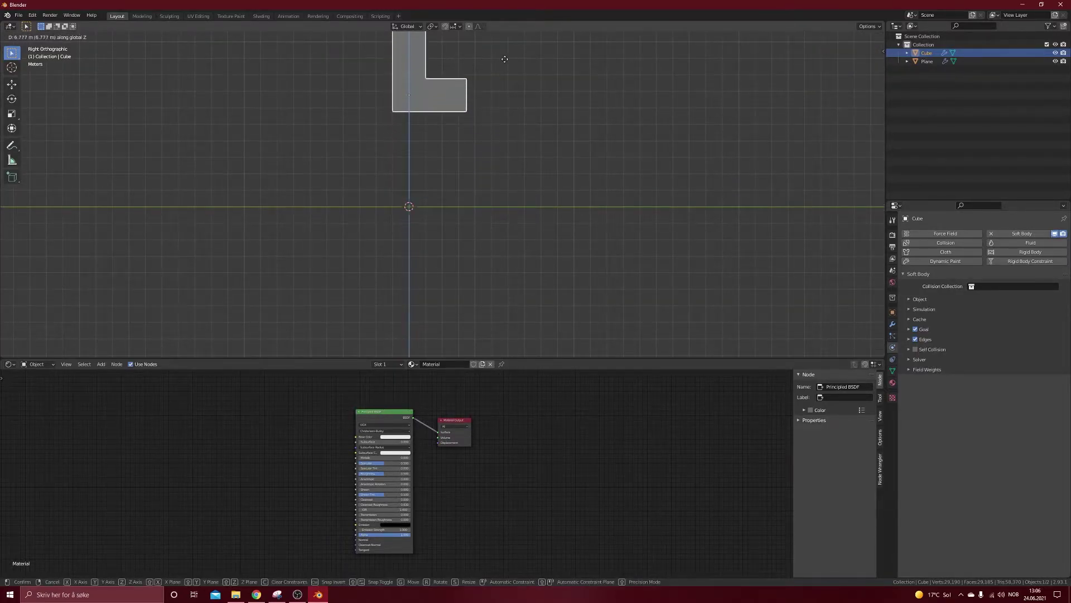
pyautogui.click(502, 49)
pyautogui.press('r')
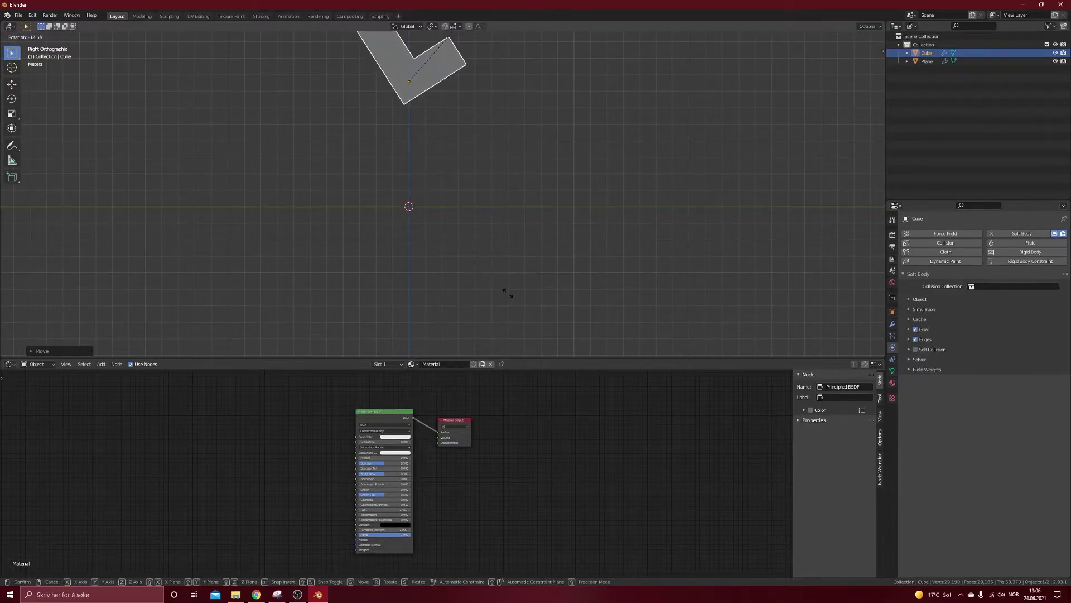
pyautogui.click(480, 268)
# Orbit around the plane and cube in perspective, then turn X-ray off
pyautogui.scroll(-4, 406, 162)
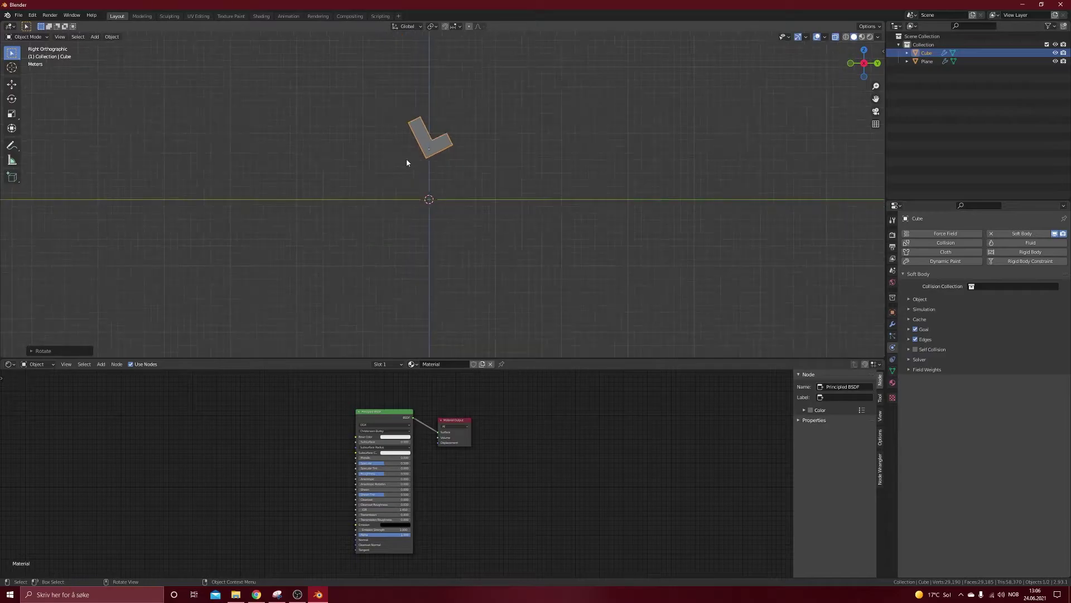
pyautogui.moveTo(335, 120); pyautogui.dragTo(414, 197, button='middle')
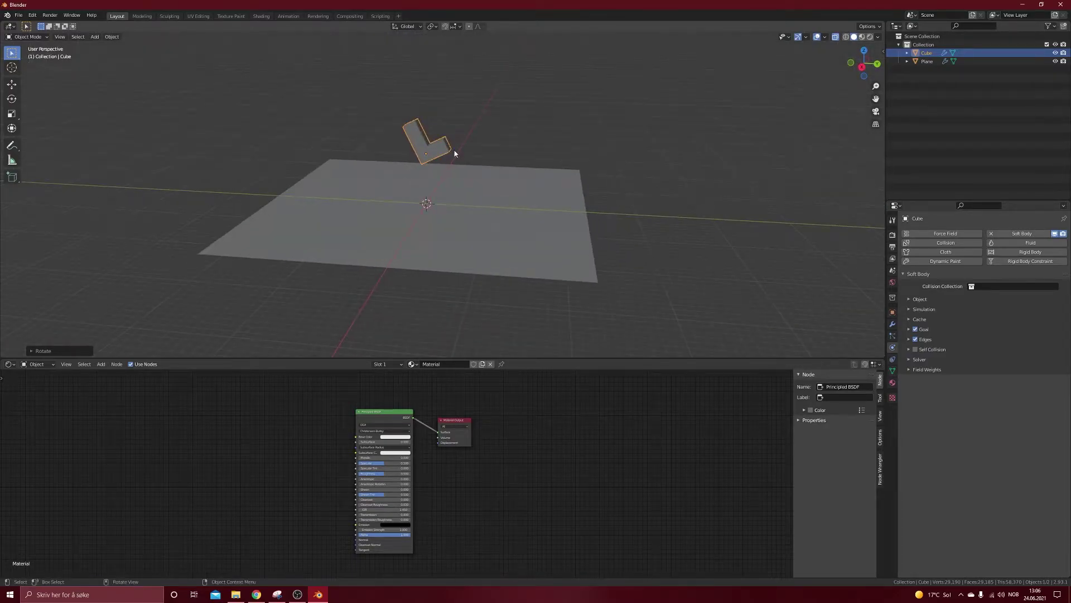
pyautogui.moveTo(455, 154); pyautogui.dragTo(412, 153, button='middle')
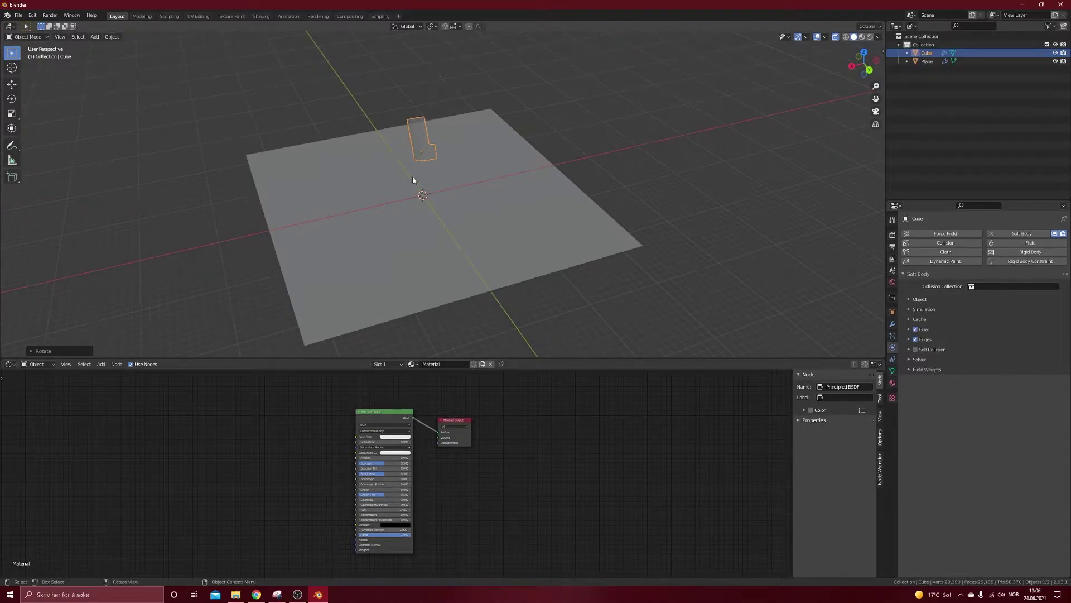
pyautogui.moveTo(413, 180); pyautogui.dragTo(485, 178, button='middle')
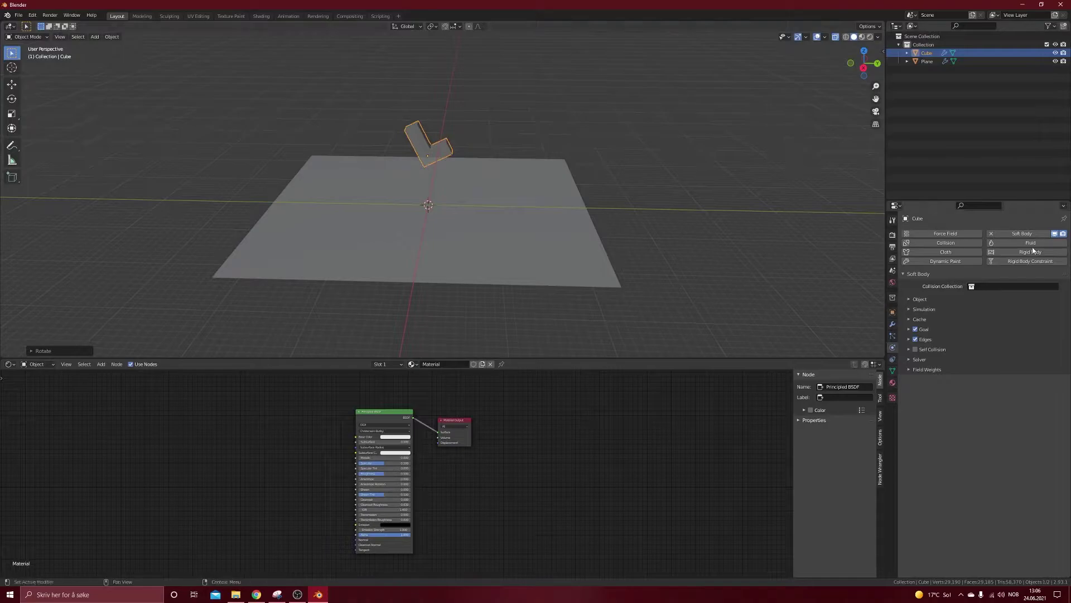
pyautogui.scroll(3, 827, 102)
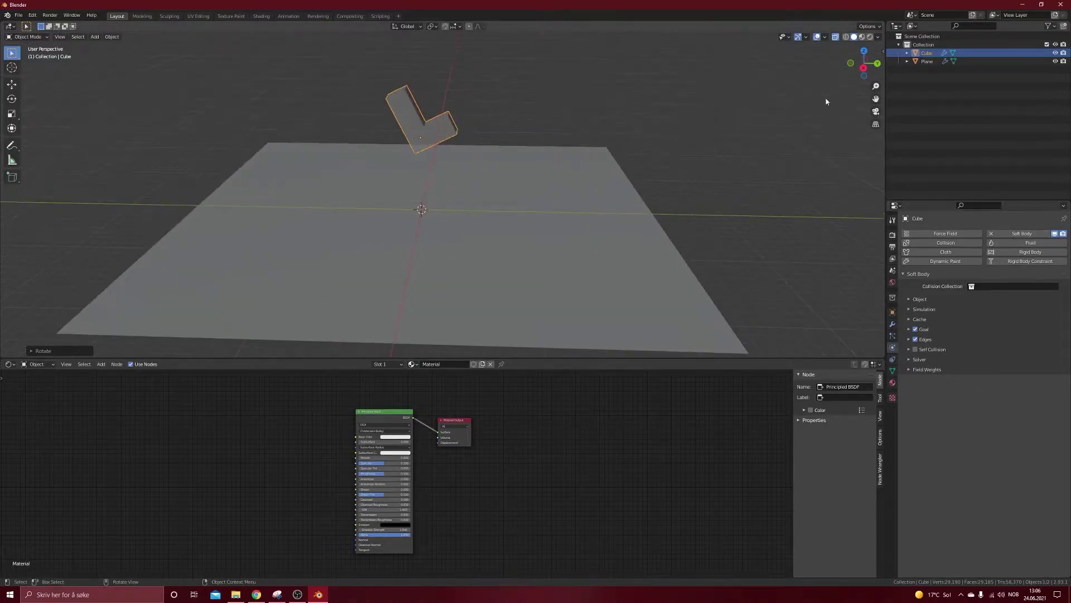
pyautogui.click(835, 37)
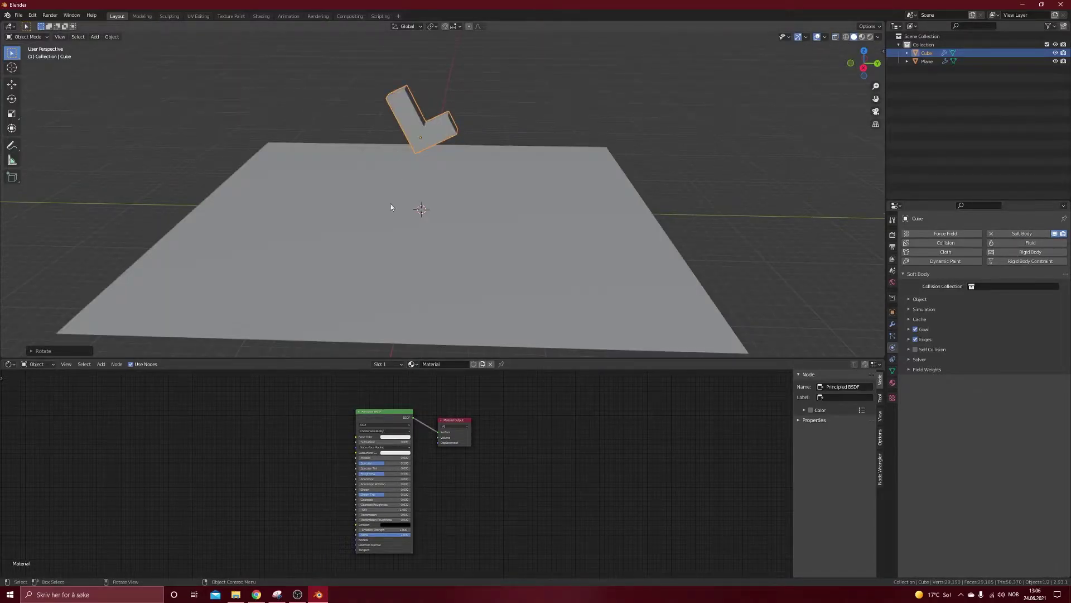
# Reapply Soft Body physics to the cube and turn off its Goal option
pyautogui.scroll(2, 391, 203)
pyautogui.click(673, 90)
pyautogui.click(1023, 234)
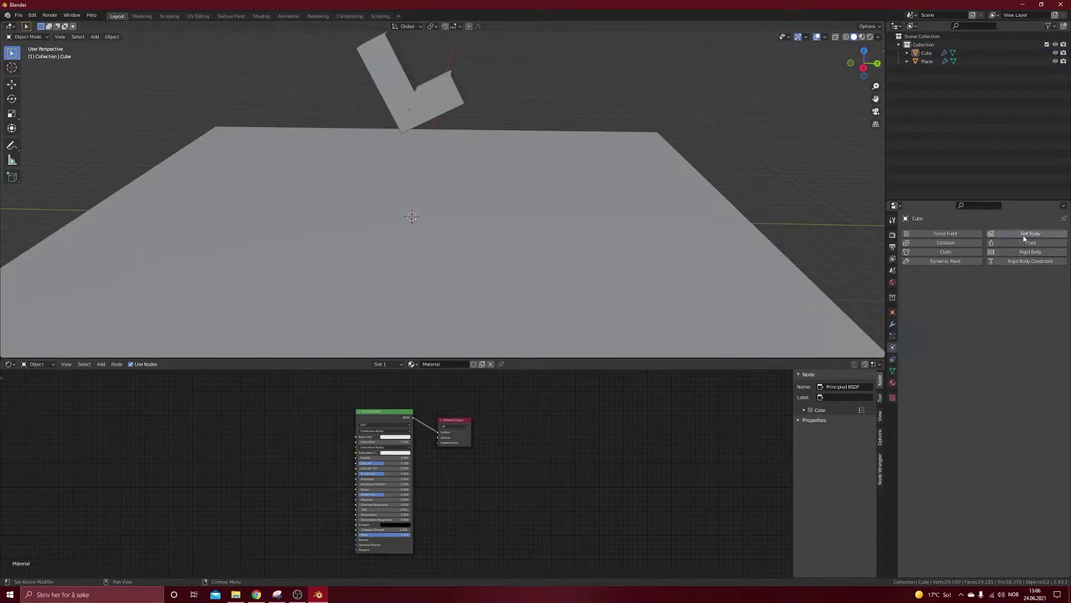
pyautogui.click(1022, 233)
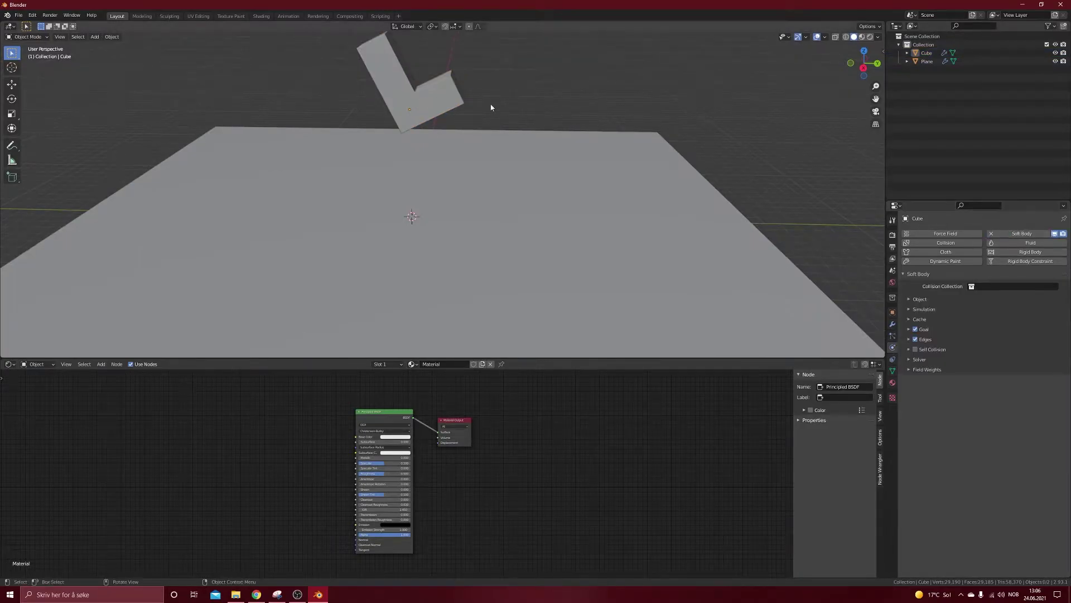
pyautogui.click(1022, 233)
pyautogui.click(409, 85)
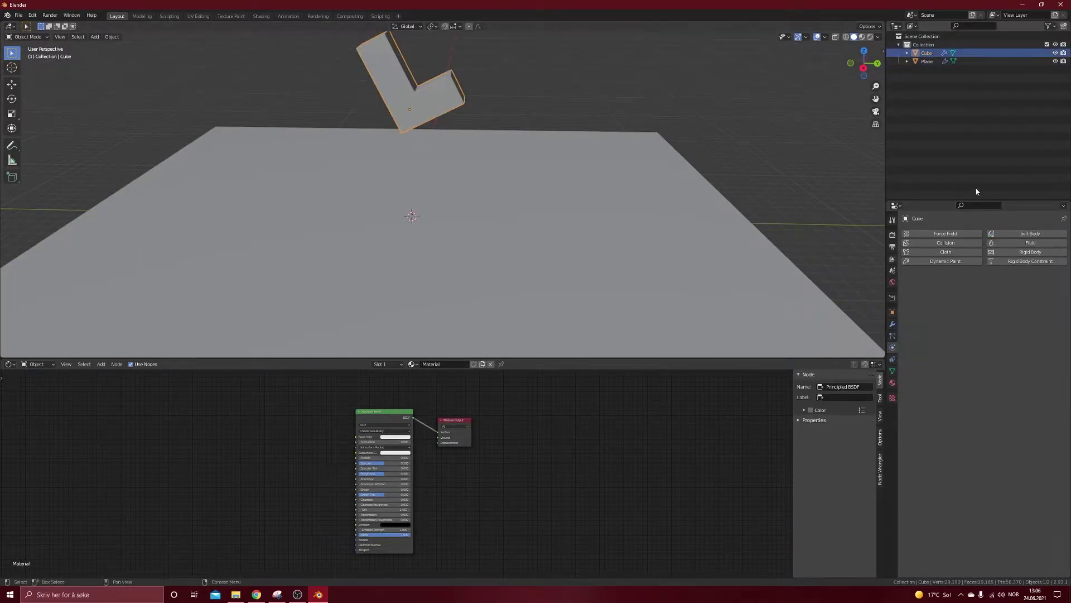
pyautogui.click(1027, 233)
pyautogui.click(892, 325)
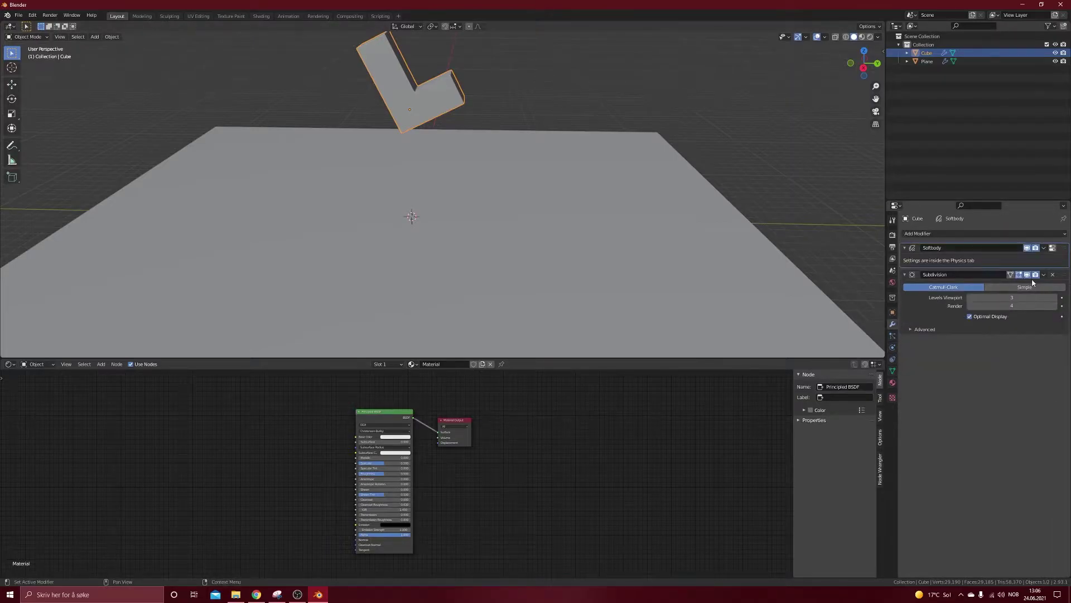
pyautogui.click(893, 347)
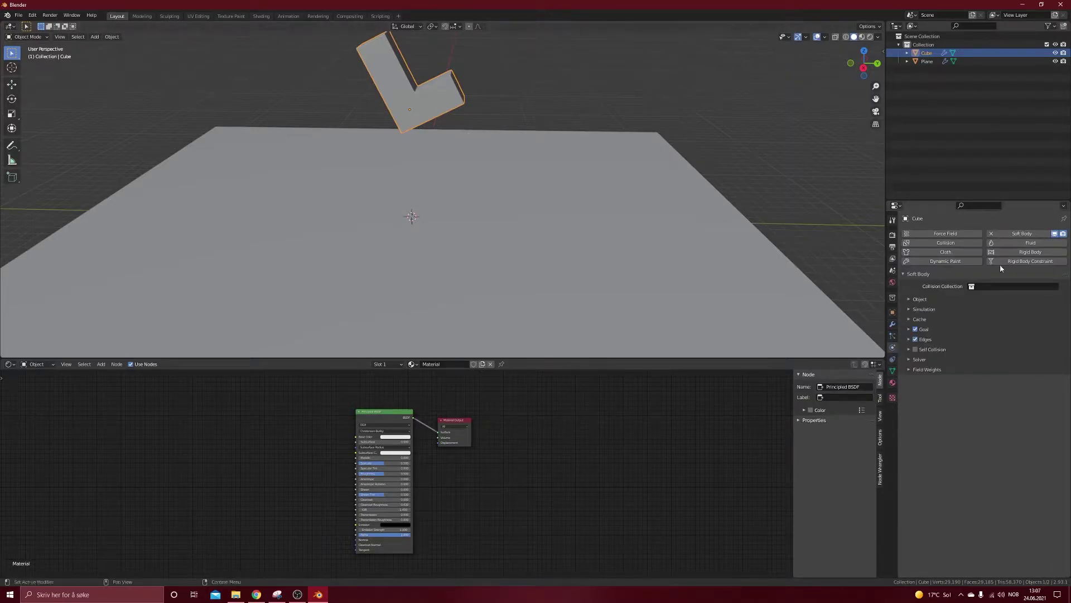
pyautogui.click(916, 329)
# Set the soft body Mass to 0.3 kg and simulation Speed to 1.4
pyautogui.click(908, 299)
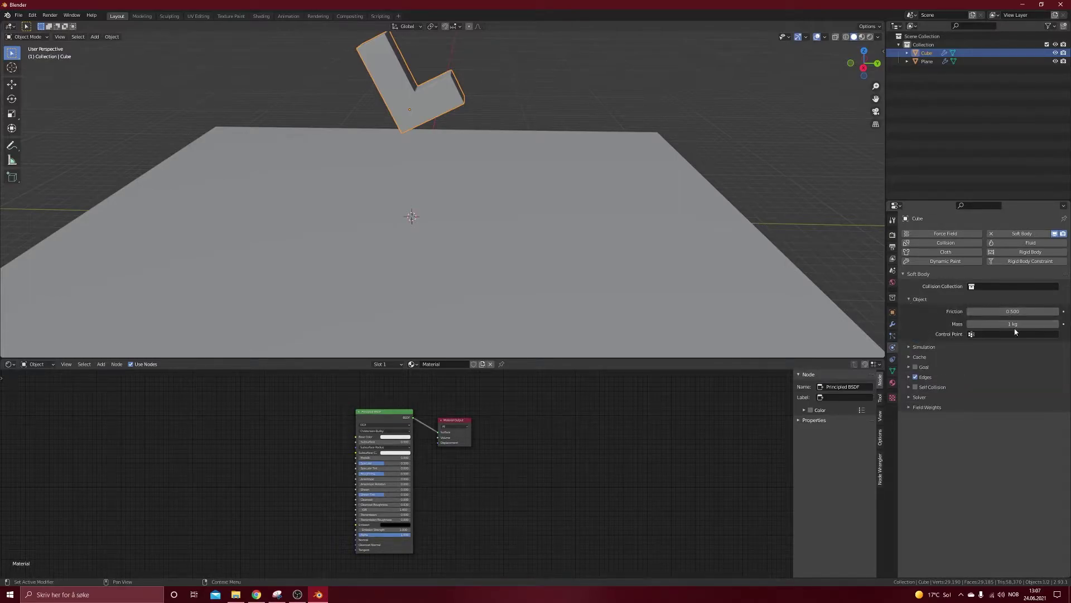
pyautogui.click(1012, 324)
pyautogui.press('BackSpace')
pyautogui.write('0.3')
pyautogui.press('Return')
pyautogui.click(909, 347)
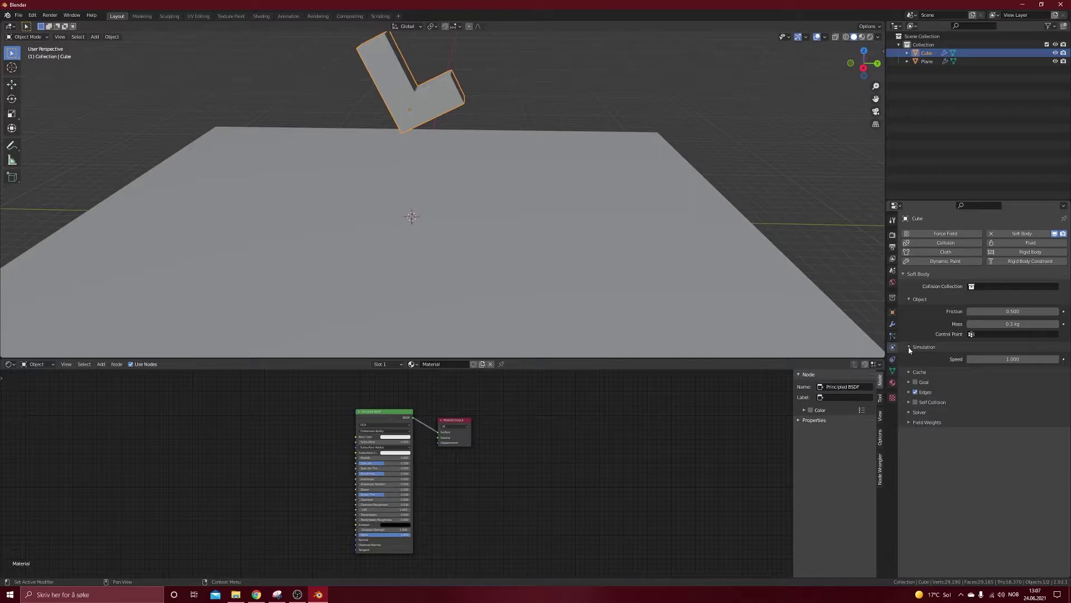
pyautogui.click(1005, 359)
pyautogui.write('1.0')
pyautogui.press('Return')
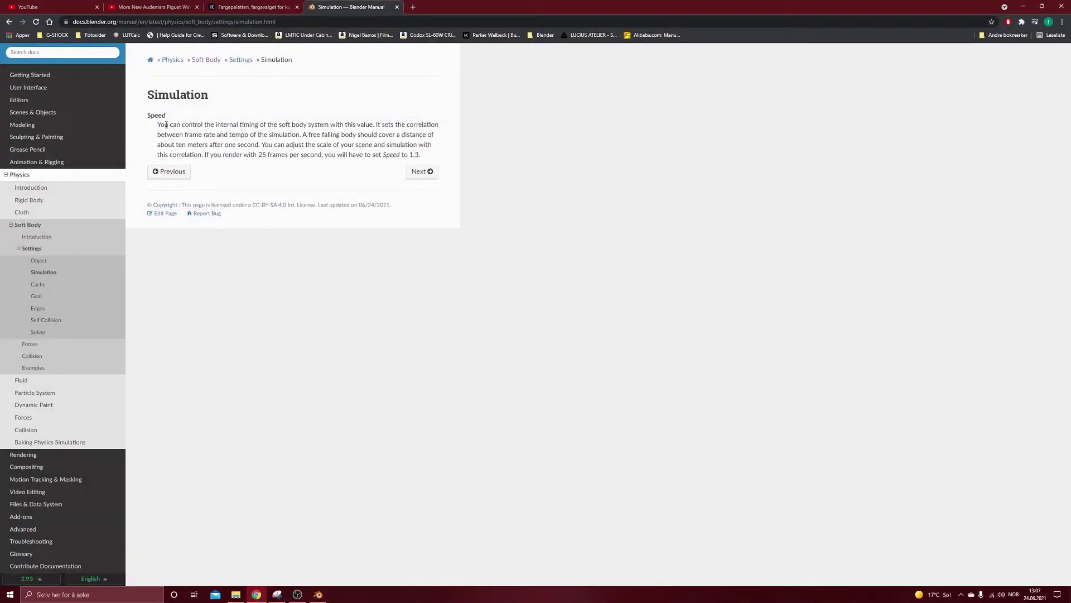
pyautogui.moveTo(205, 155); pyautogui.dragTo(413, 162)
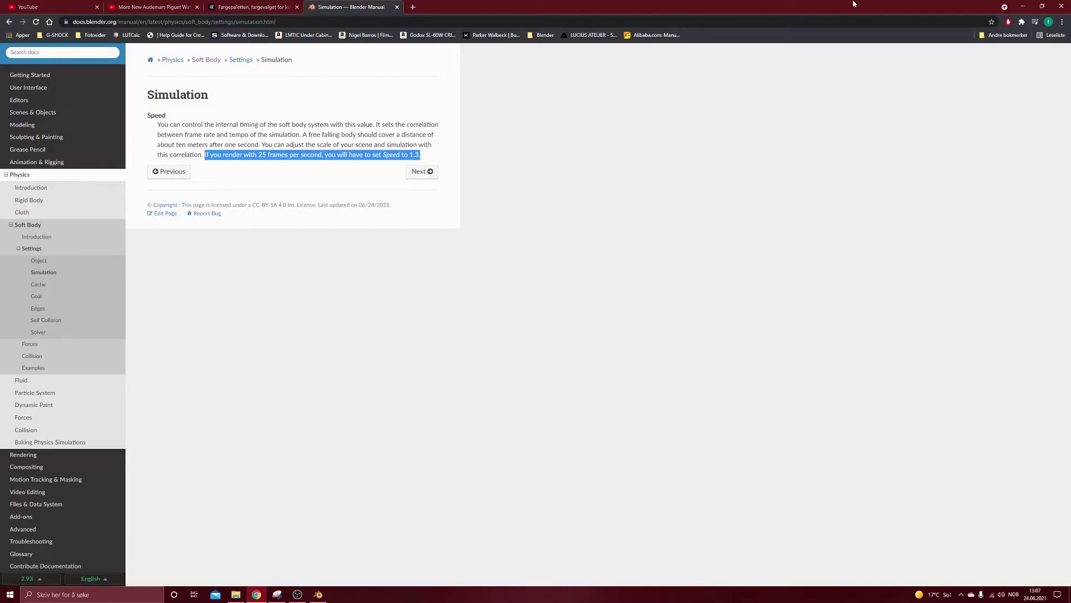
pyautogui.click(1024, 7)
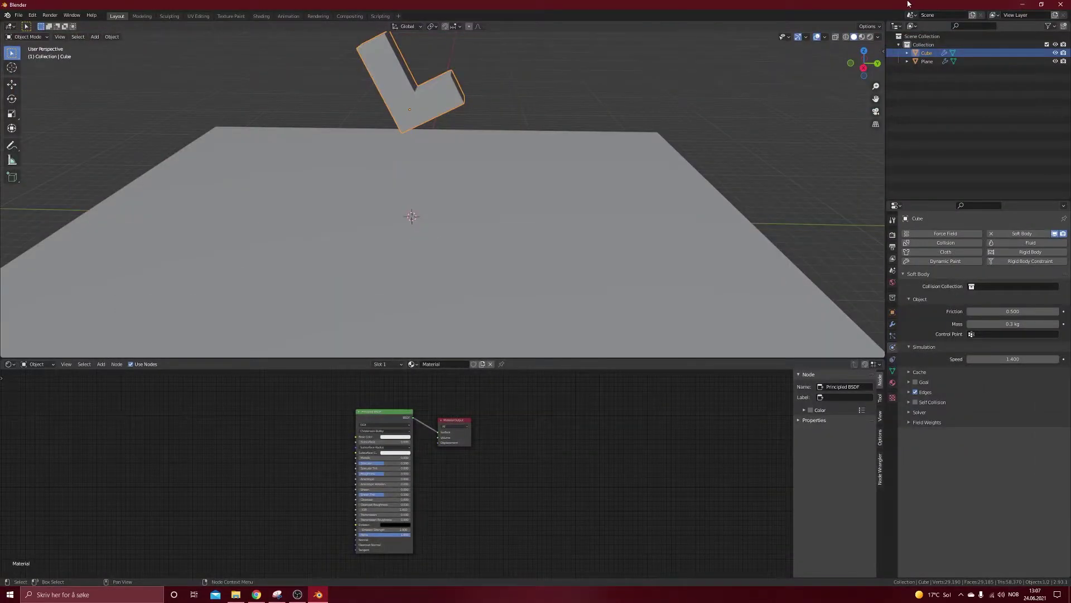
# Turn on soft body Self Collision, expand the Edges settings, and enable Stiffness
pyautogui.click(910, 402)
pyautogui.click(916, 403)
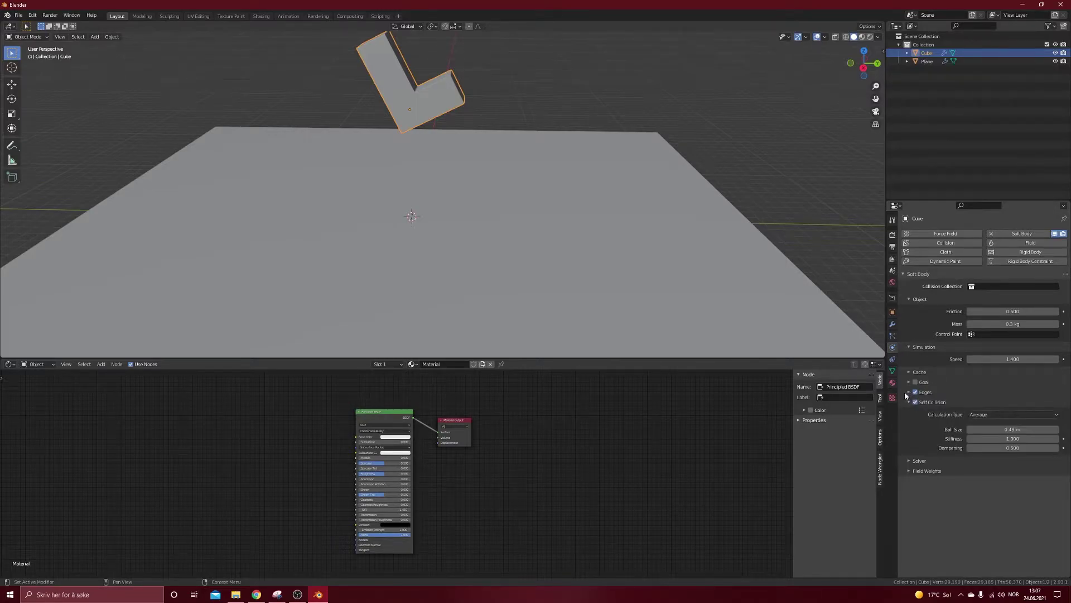
pyautogui.click(908, 393)
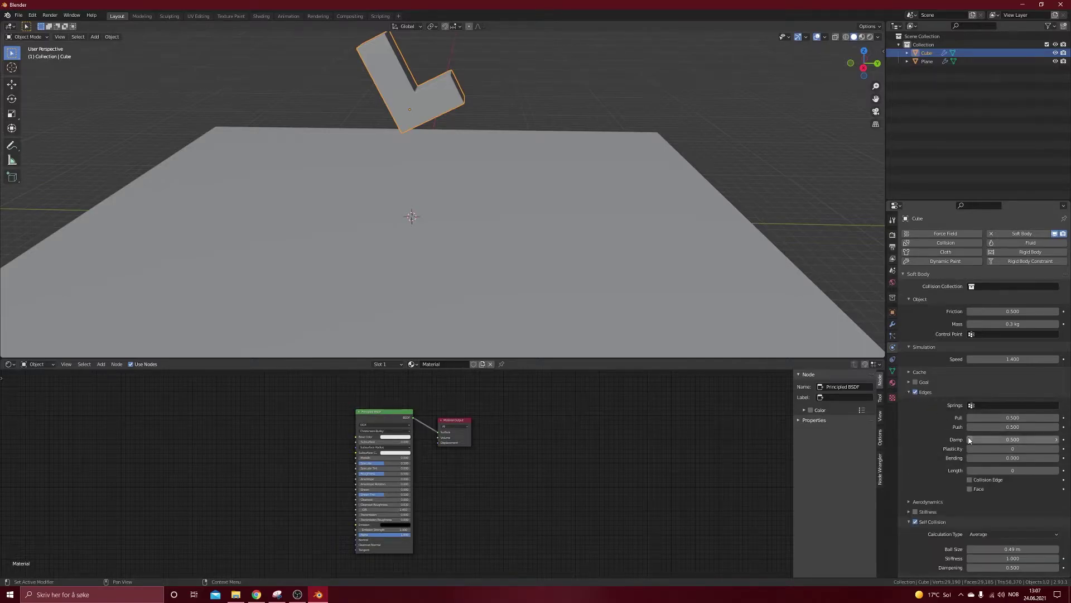
pyautogui.scroll(-1, 943, 468)
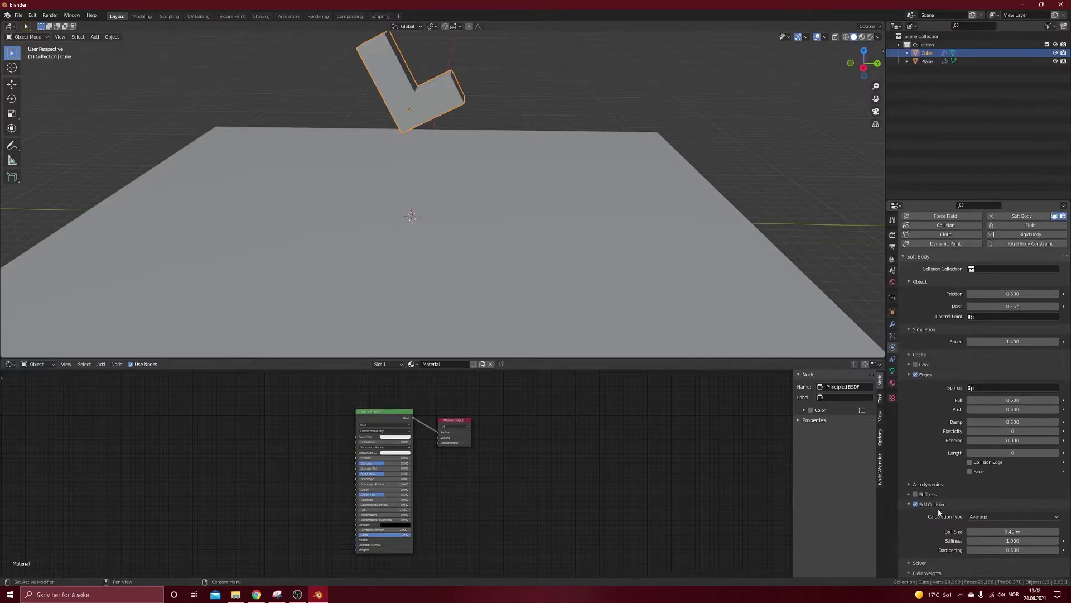
pyautogui.click(915, 494)
# Set the edge spring Pull and Push values both to 0.8
pyautogui.click(1012, 401)
pyautogui.write('0.5')
pyautogui.press('BackSpace')
pyautogui.press('BackSpace')
pyautogui.press('BackSpace')
pyautogui.write('.8')
pyautogui.press('Return')
pyautogui.click(1010, 410)
pyautogui.press('BackSpace')
pyautogui.write('.8')
pyautogui.press('Return')
# Enter edge Damp 10 and bending stiffness 6 for the L's soft body
pyautogui.click(1015, 422)
pyautogui.write('10')
pyautogui.press('Return')
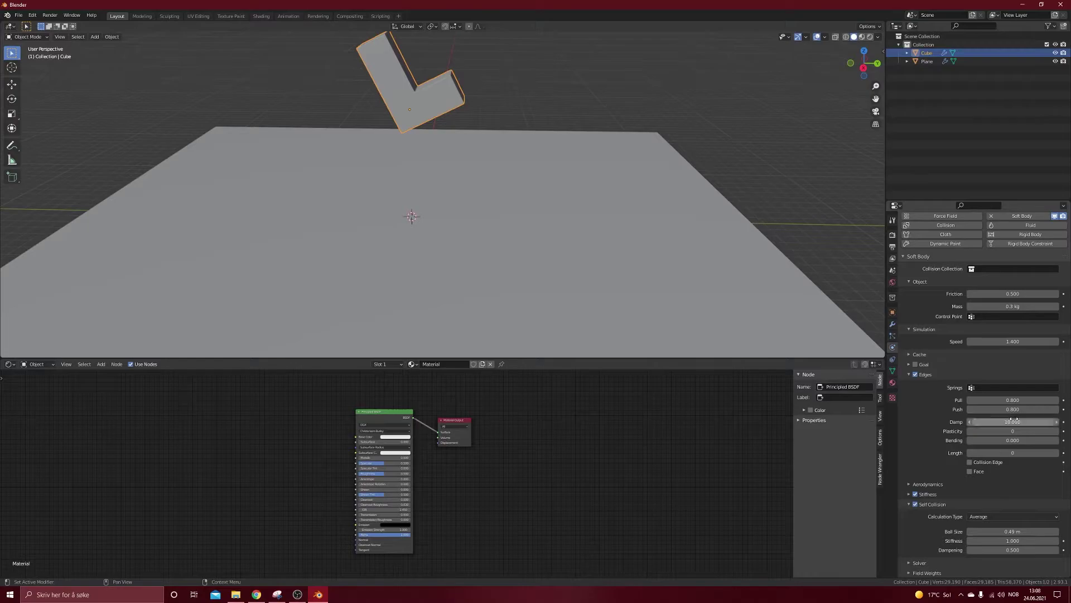
pyautogui.click(1013, 440)
pyautogui.write('0.0')
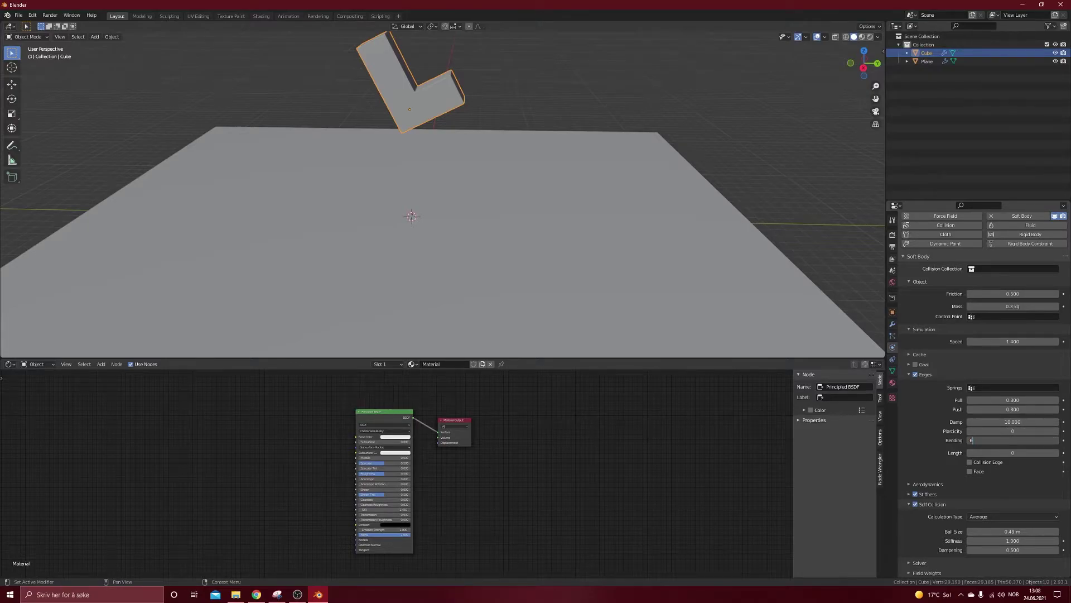
pyautogui.press('Return')
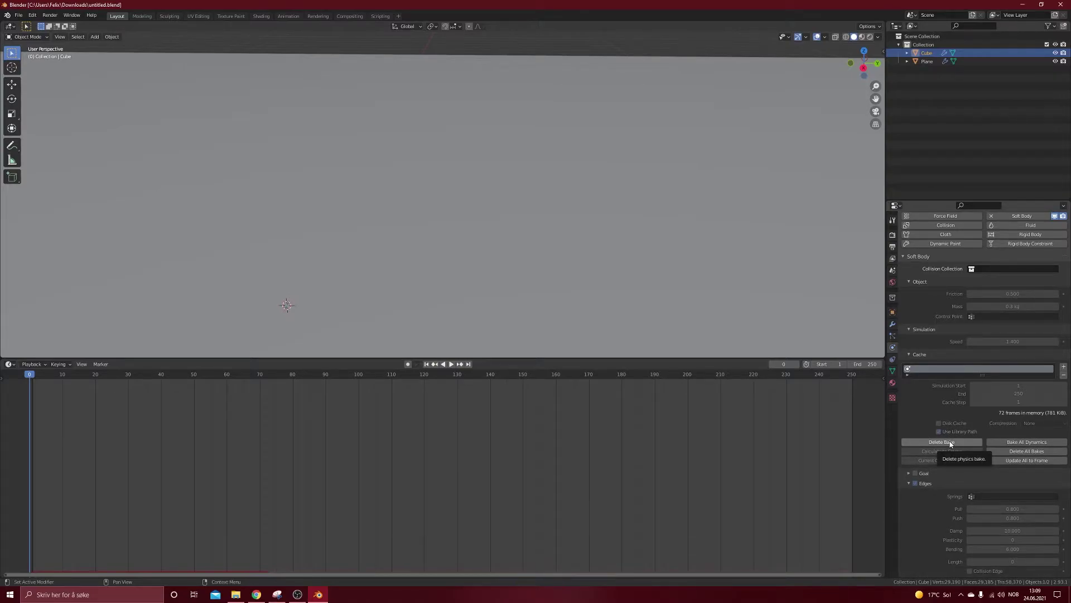
# Delete the old soft body bake, store the cache on disk, and save the file
pyautogui.click(951, 442)
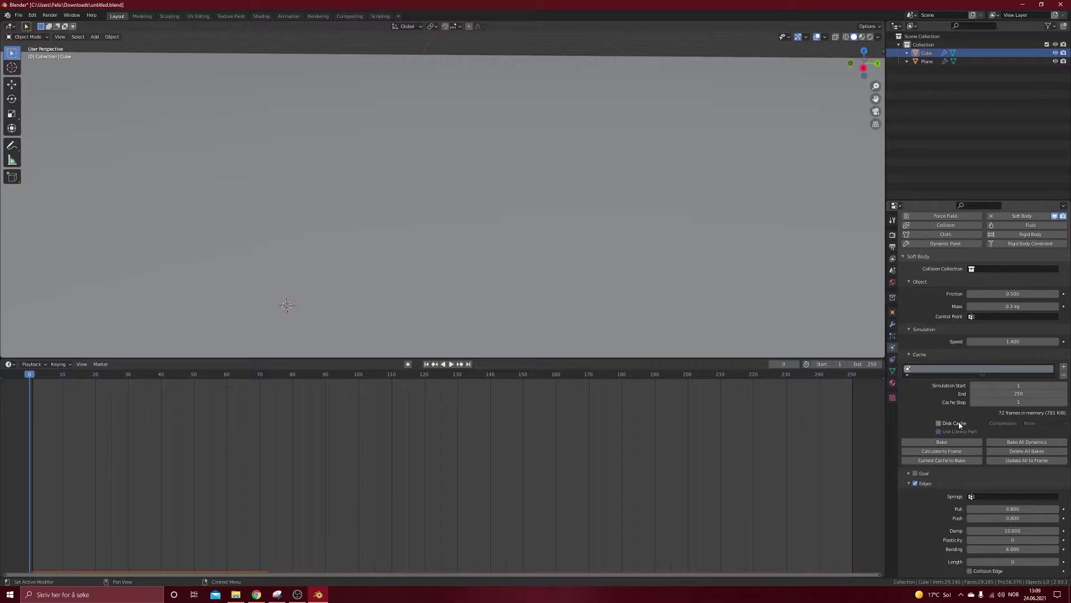
pyautogui.click(939, 423)
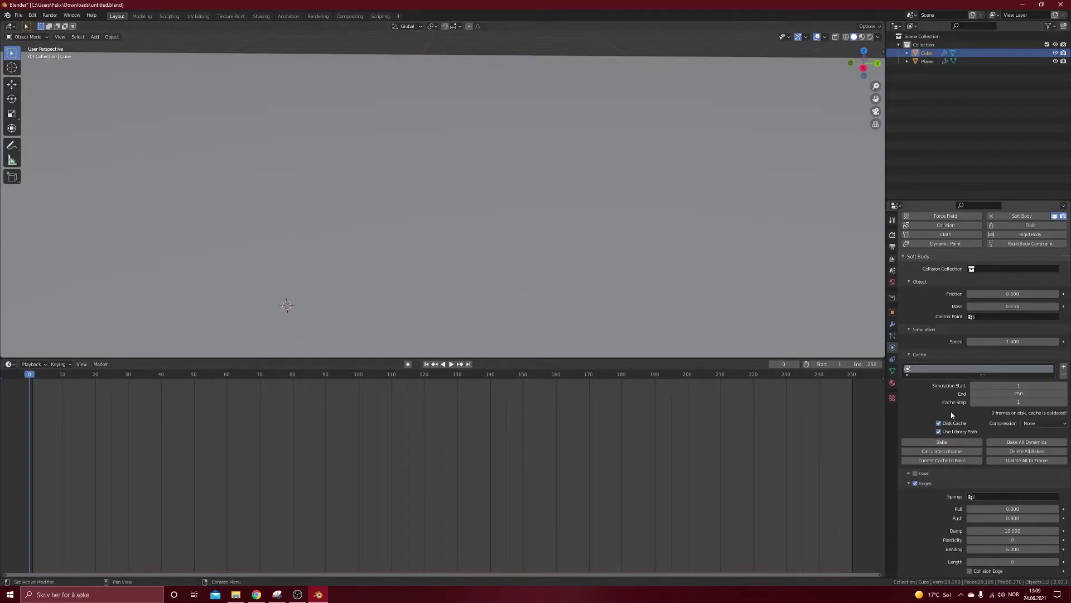
pyautogui.hotkey('ctrl', 's')
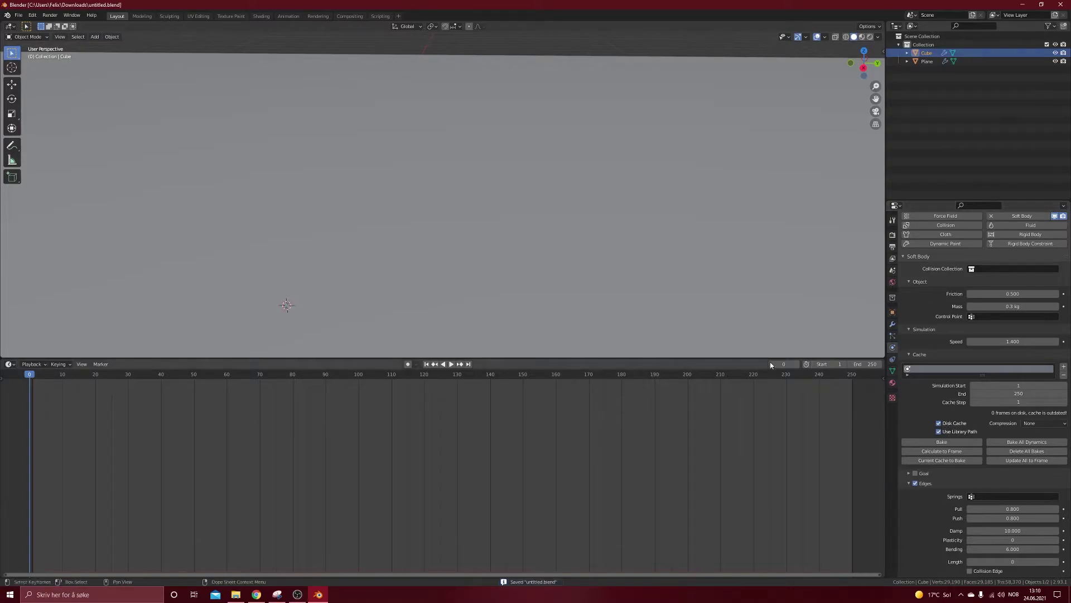
# Set the cache end to frame 120 and bake all dynamics
pyautogui.click(1017, 394)
pyautogui.write('12')
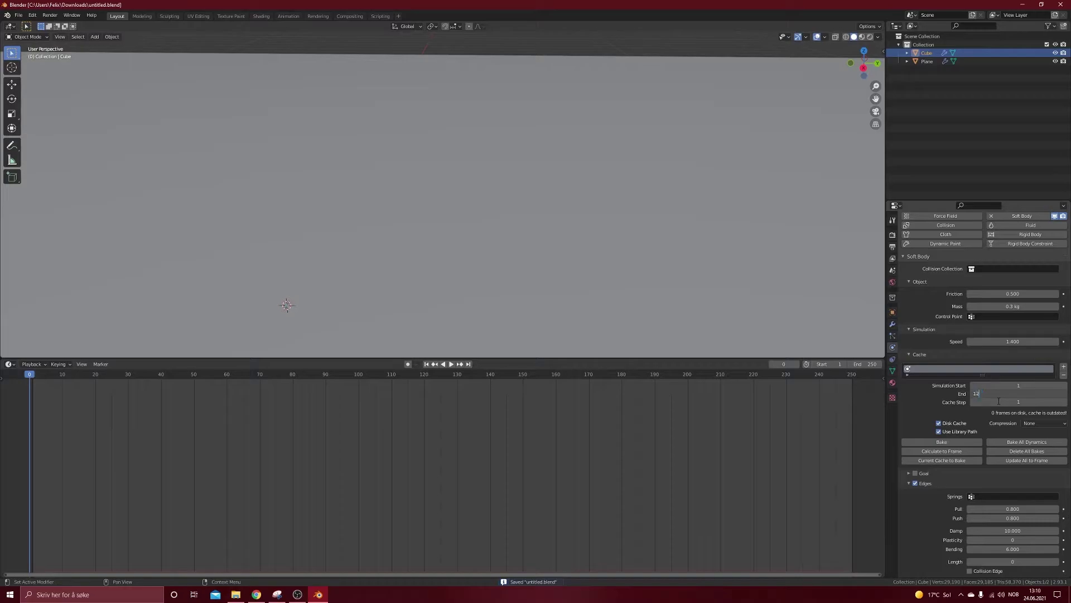
pyautogui.write('0')
pyautogui.press('Return')
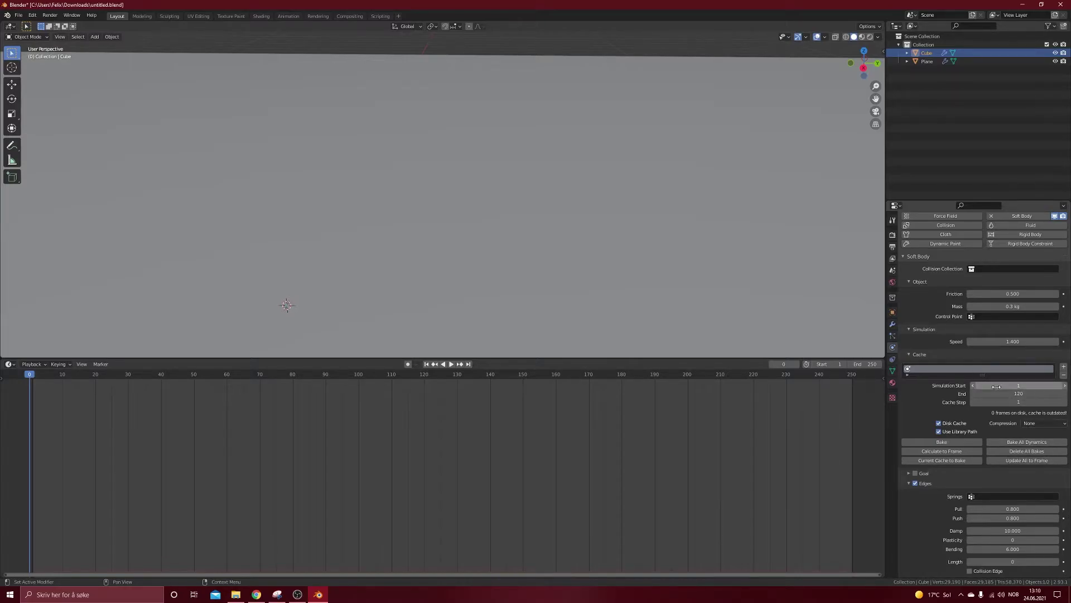
pyautogui.click(1024, 441)
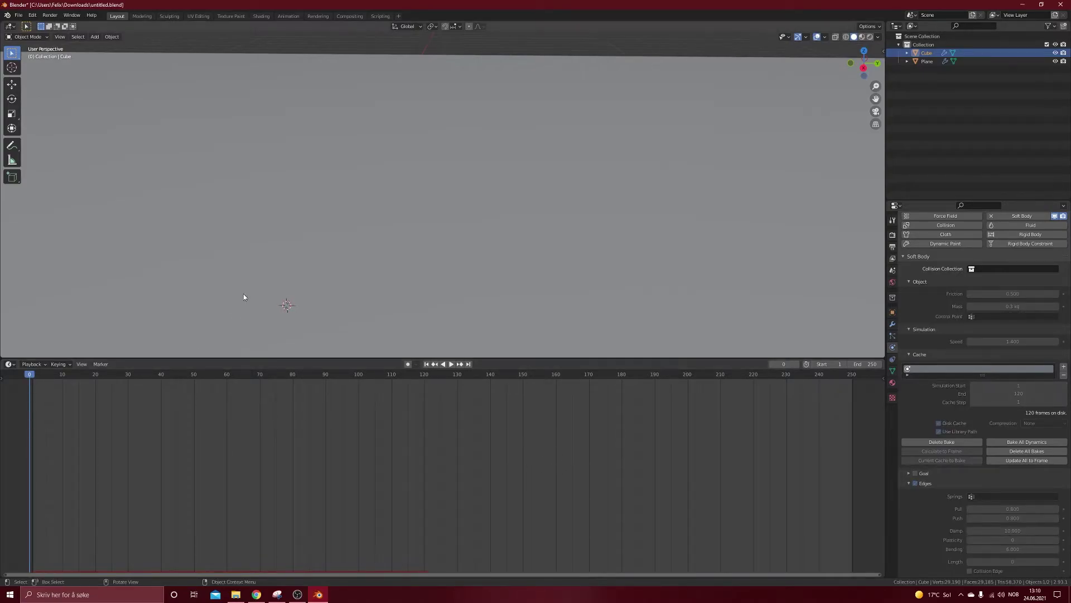
# Play the baked drop, orbit around the L, and replay from frame 15 to 84
pyautogui.scroll(-3, 476, 209)
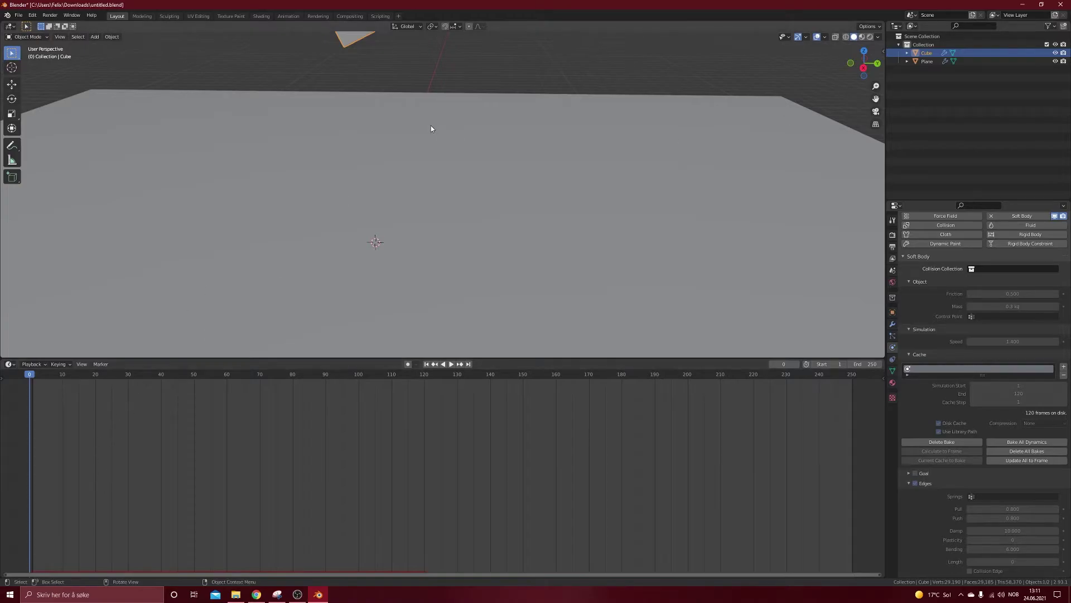
pyautogui.scroll(-4, 438, 123)
pyautogui.scroll(-3, 443, 163)
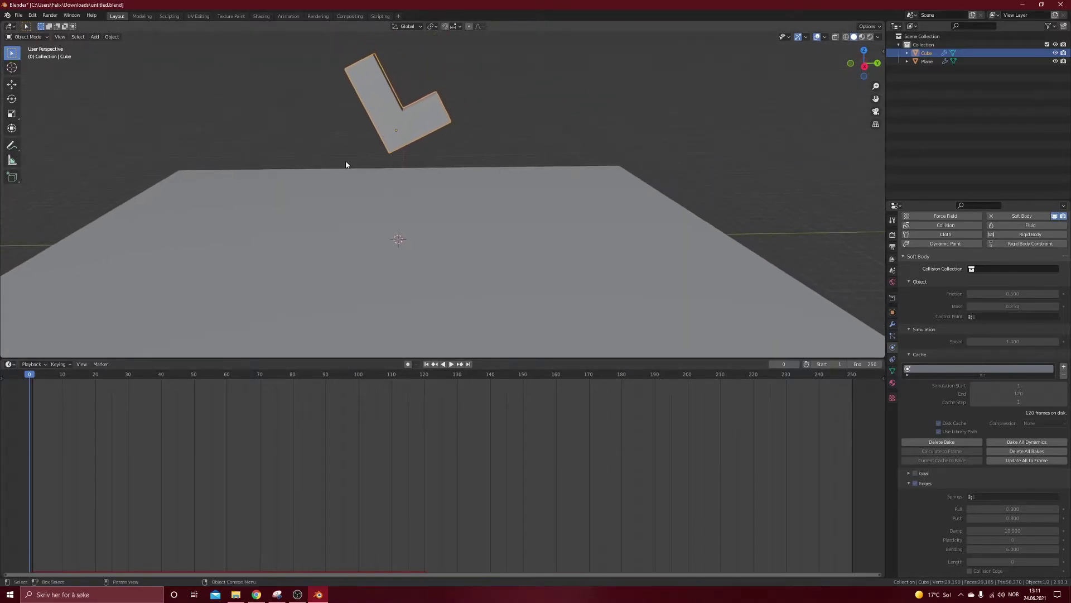
pyautogui.press('space')
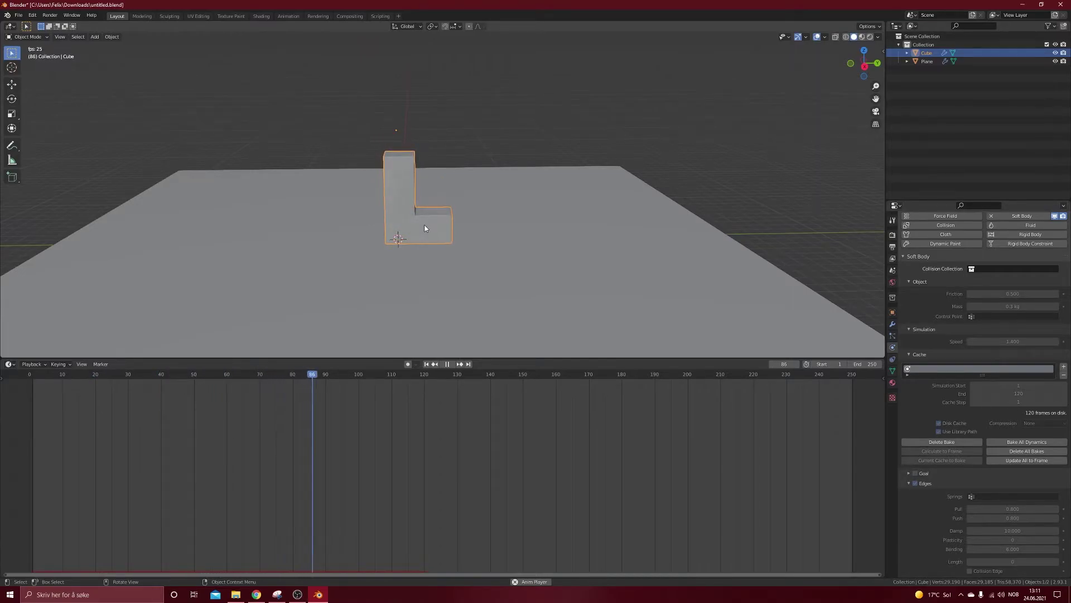
pyautogui.press('space')
pyautogui.moveTo(477, 242); pyautogui.dragTo(418, 232, button='middle')
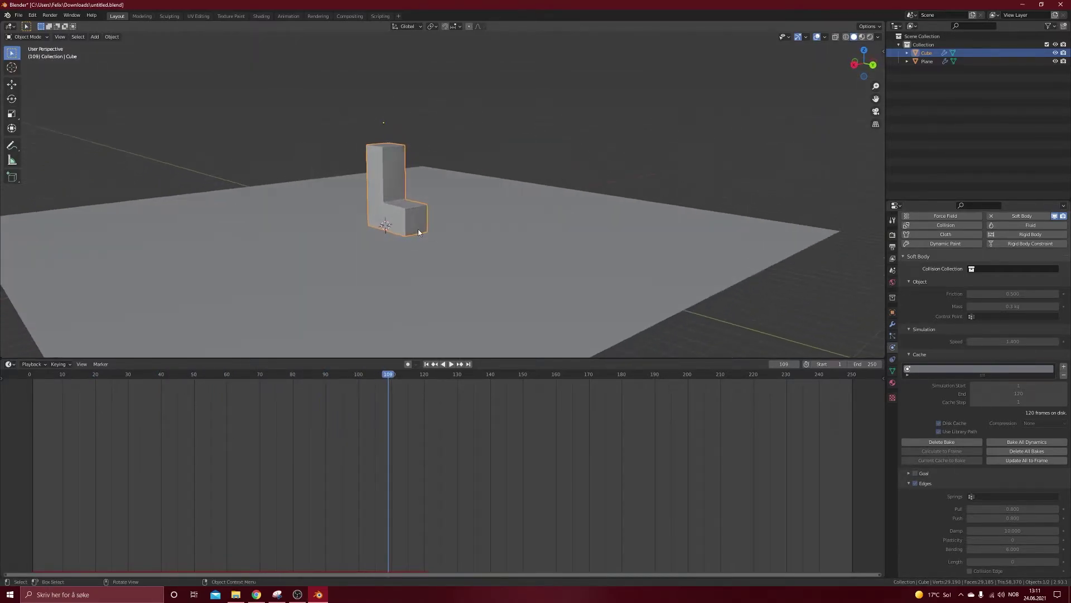
pyautogui.scroll(4, 335, 219)
pyautogui.moveTo(335, 219); pyautogui.dragTo(436, 227, button='middle')
pyautogui.scroll(-4, 512, 201)
pyautogui.moveTo(380, 375); pyautogui.dragTo(82, 373)
pyautogui.moveTo(346, 212); pyautogui.dragTo(380, 166, button='middle')
pyautogui.press('space')
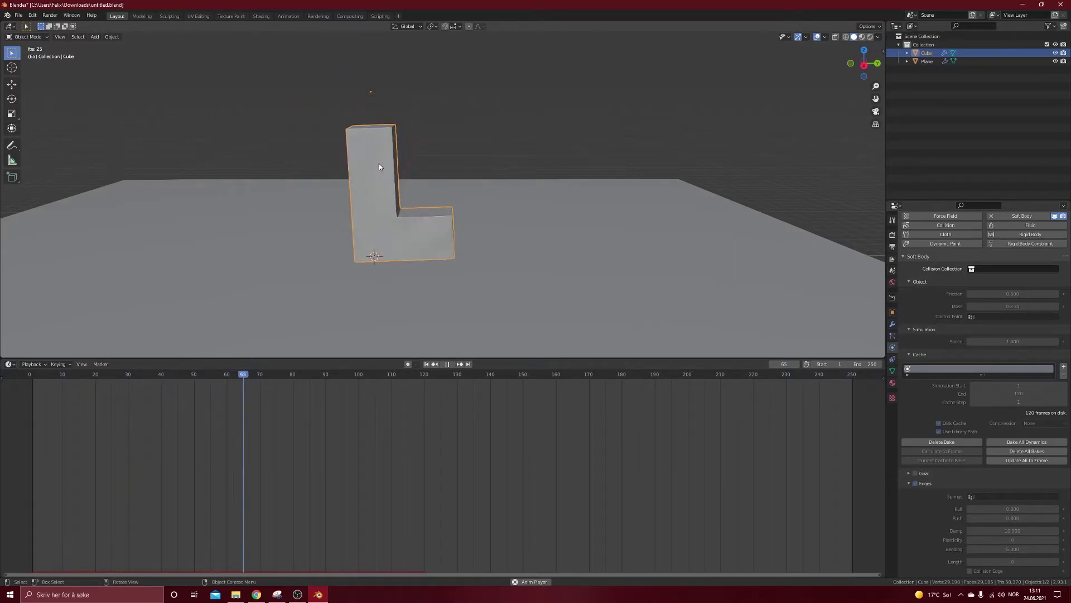
pyautogui.press('space')
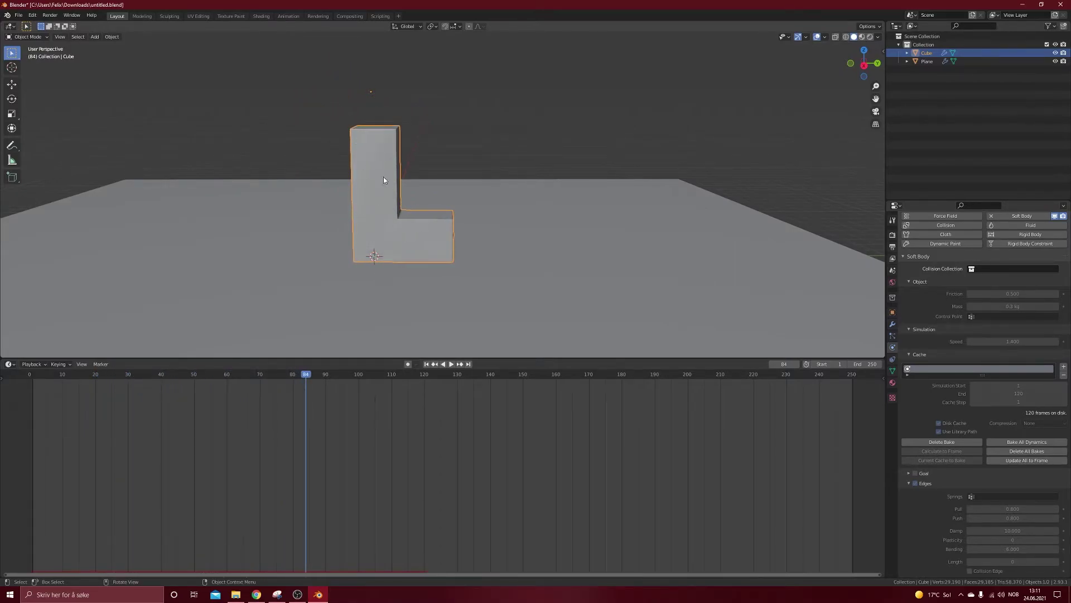
# Inspect the L's mesh in Edit Mode, scrub back to about frame 31, then deselect it
pyautogui.press('Tab')
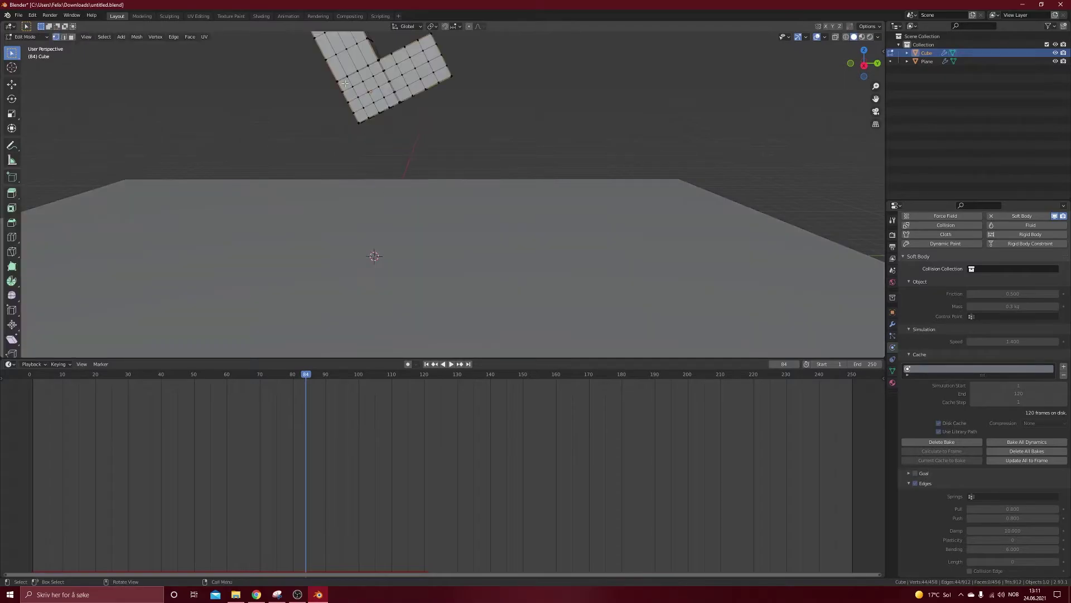
pyautogui.scroll(-3, 345, 83)
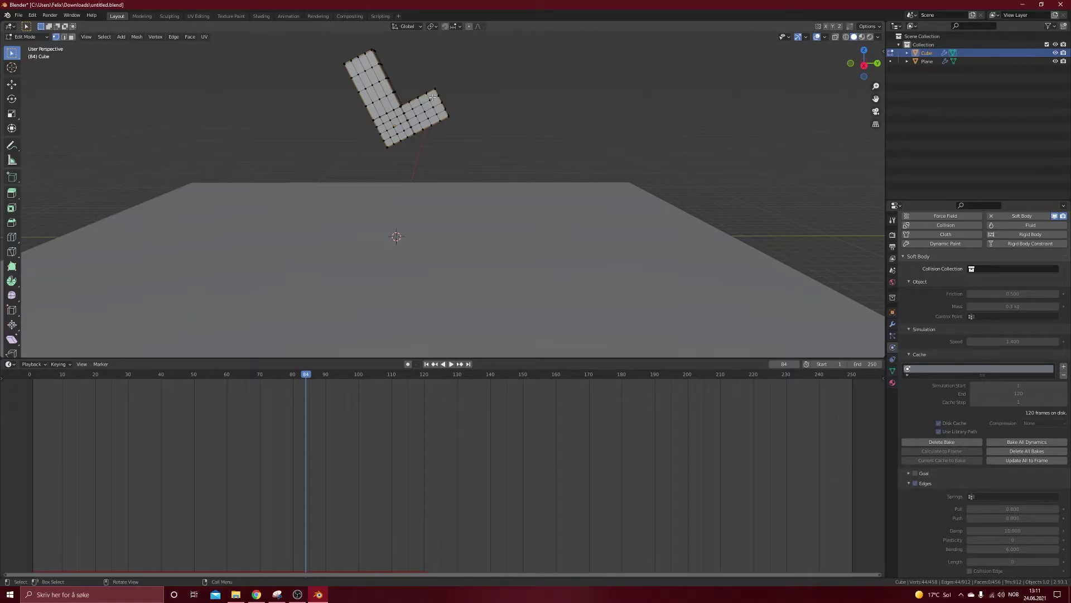
pyautogui.moveTo(293, 382); pyautogui.dragTo(240, 377)
pyautogui.press('Tab')
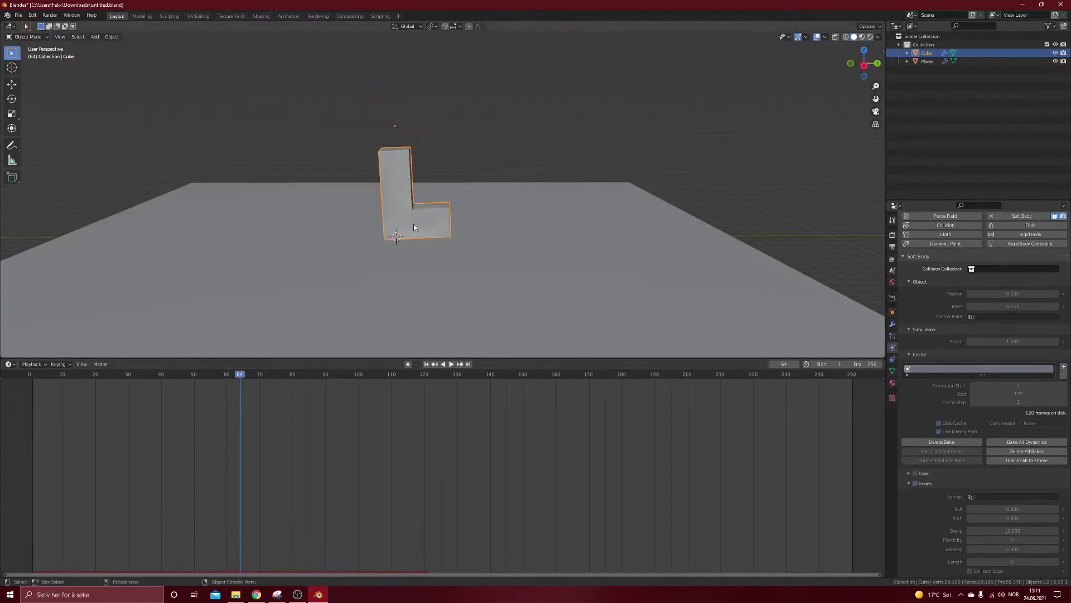
pyautogui.scroll(6, 414, 223)
pyautogui.moveTo(239, 378); pyautogui.dragTo(339, 391)
pyautogui.scroll(-6, 425, 229)
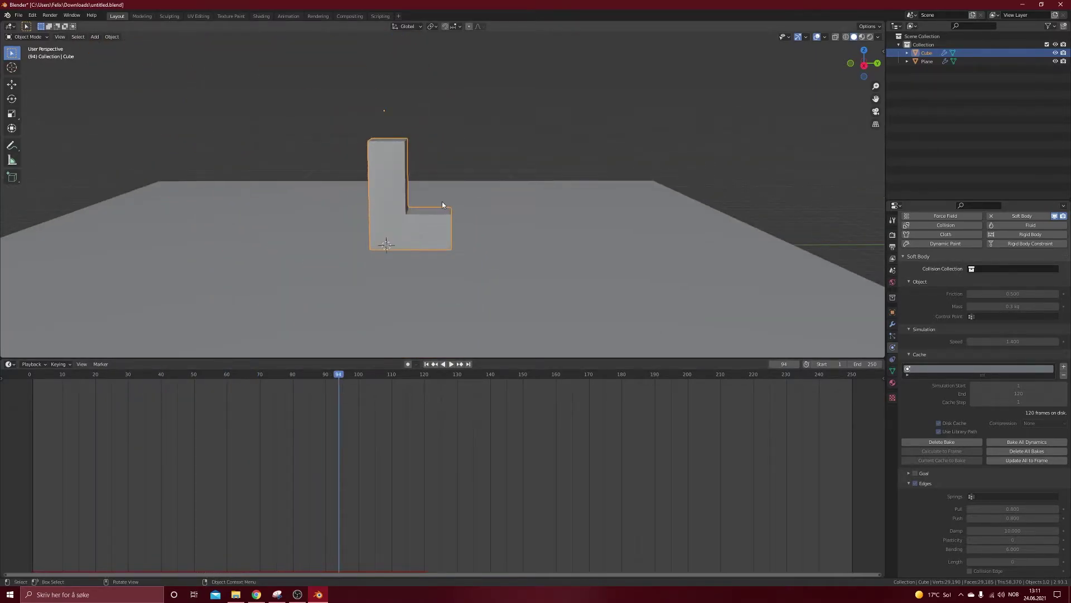
pyautogui.moveTo(442, 202)
pyautogui.mouseDown(button='middle')
pyautogui.moveTo(352, 198)
pyautogui.moveTo(438, 203)
pyautogui.mouseUp(button='middle')
pyautogui.click(442, 99)
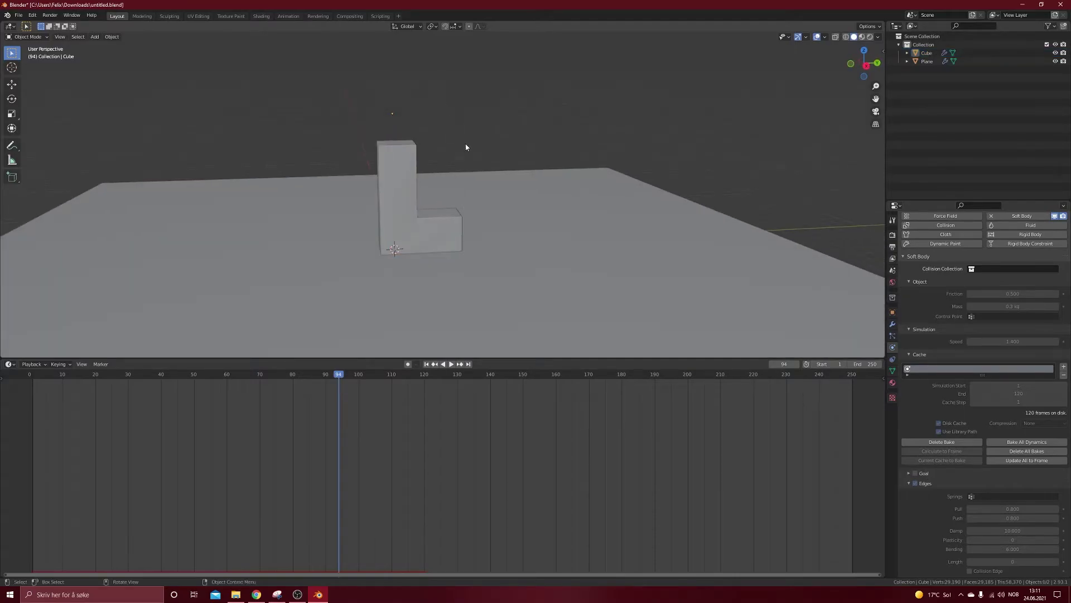
# Add a camera to the scene and orbit to a perspective view of the L
pyautogui.hotkey('shift', 'a')
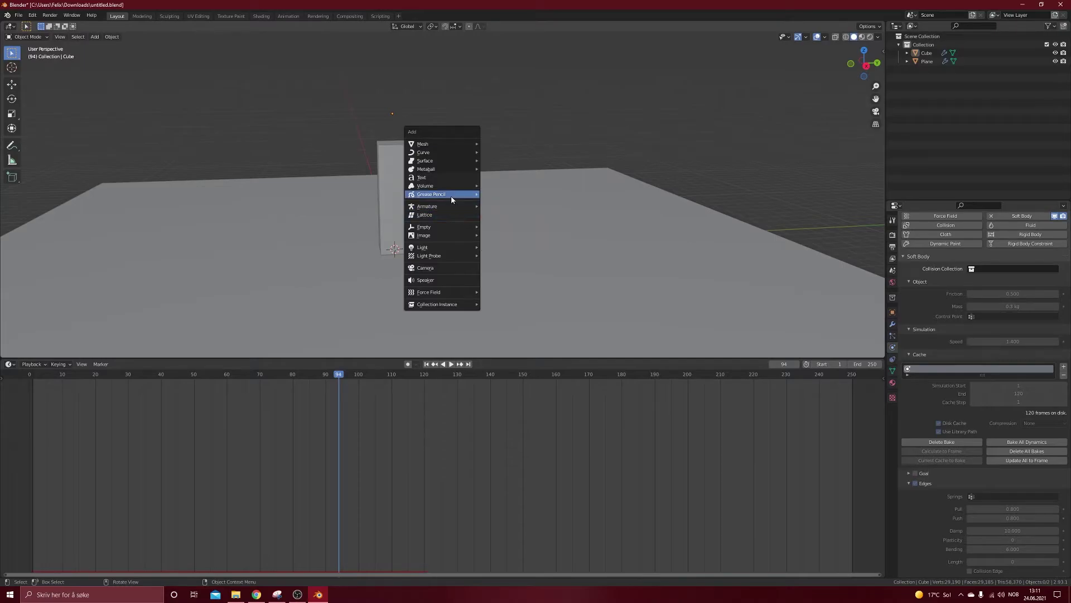
pyautogui.moveTo(443, 158)
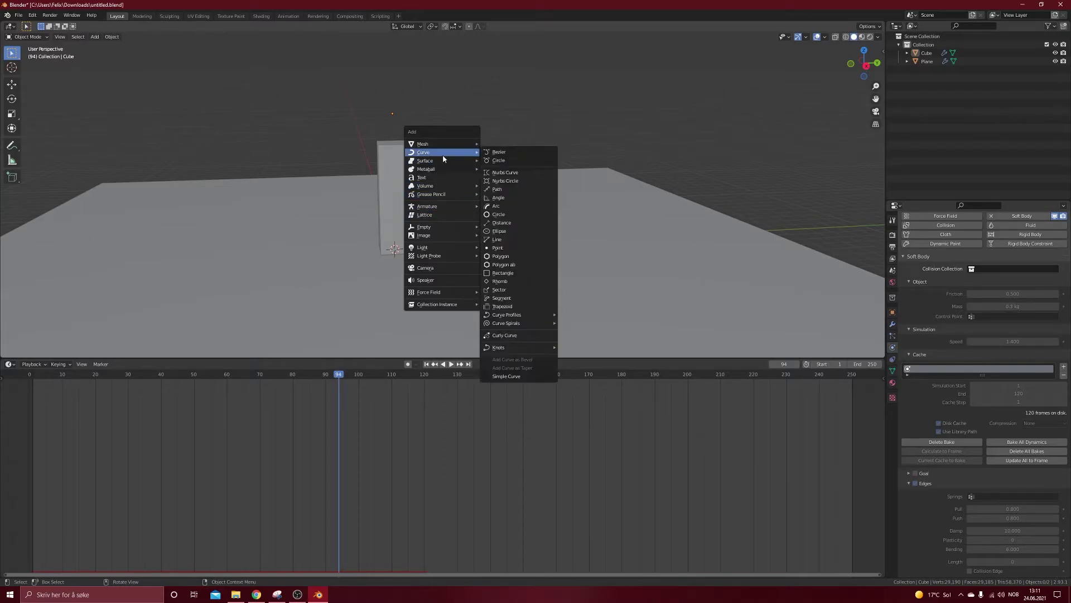
pyautogui.click(439, 268)
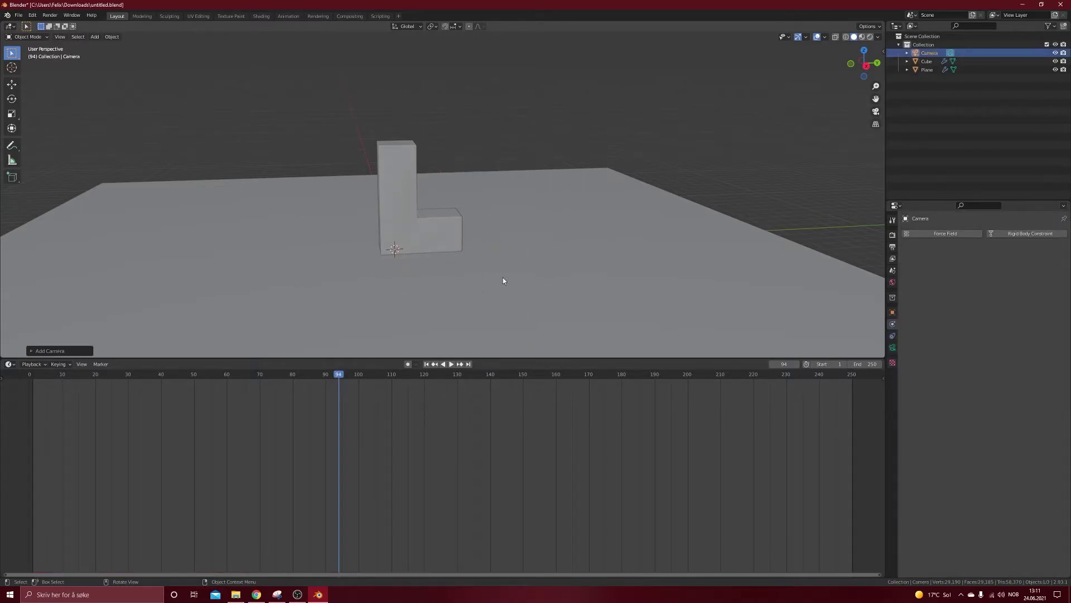
pyautogui.scroll(-5, 503, 281)
pyautogui.moveTo(466, 168); pyautogui.dragTo(535, 159, button='middle')
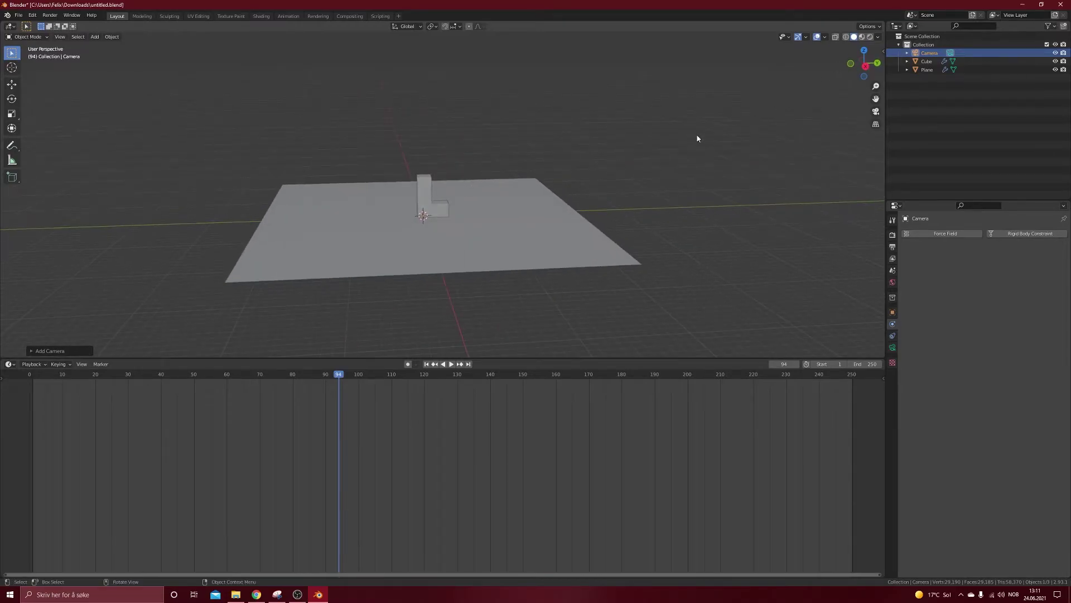
pyautogui.scroll(2, 392, 230)
pyautogui.click(866, 68)
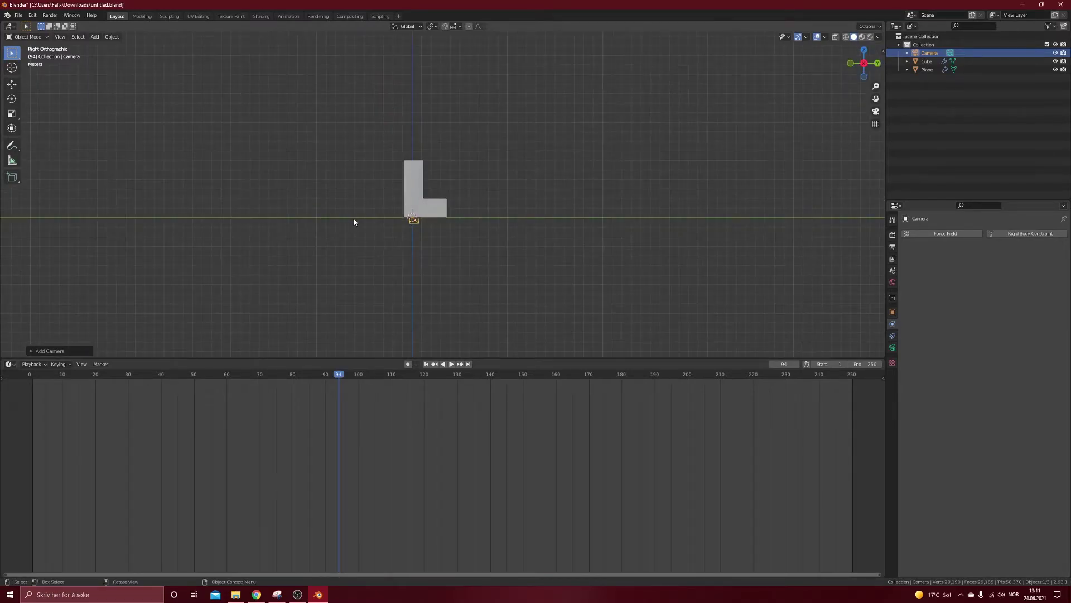
pyautogui.scroll(5, 322, 212)
pyautogui.moveTo(318, 189); pyautogui.dragTo(416, 160, button='middle')
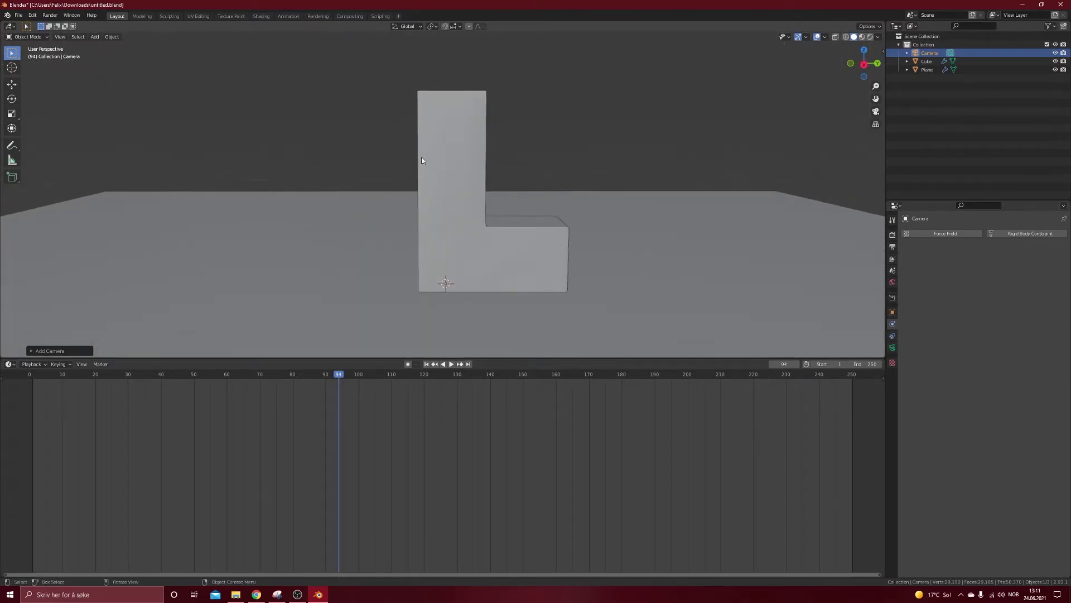
pyautogui.scroll(-3, 426, 163)
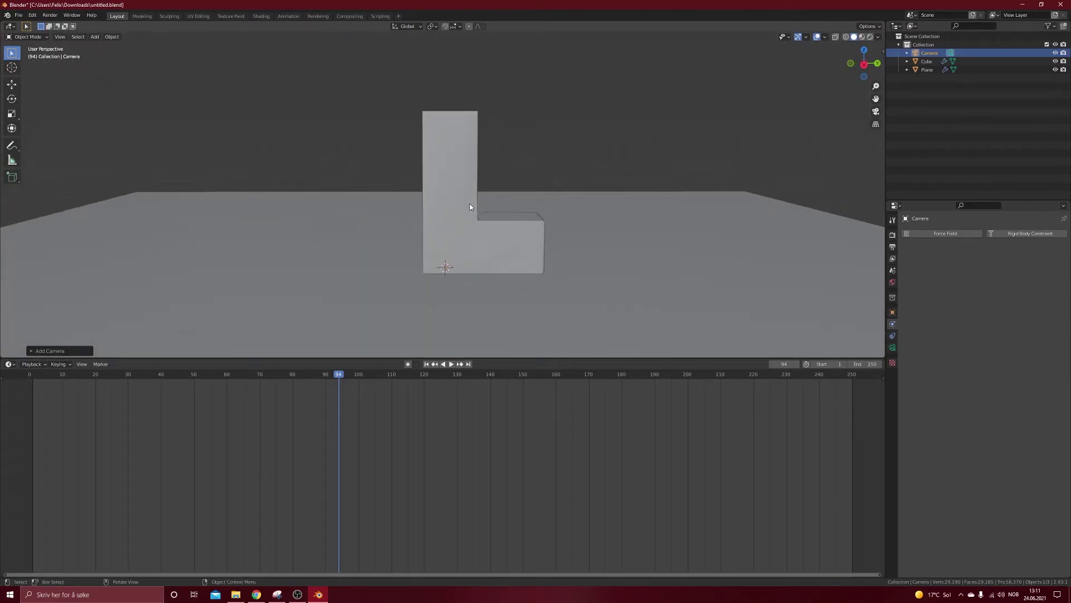
# Align the active camera to the view, slide it sideways along X, and select the plane
pyautogui.click(59, 37)
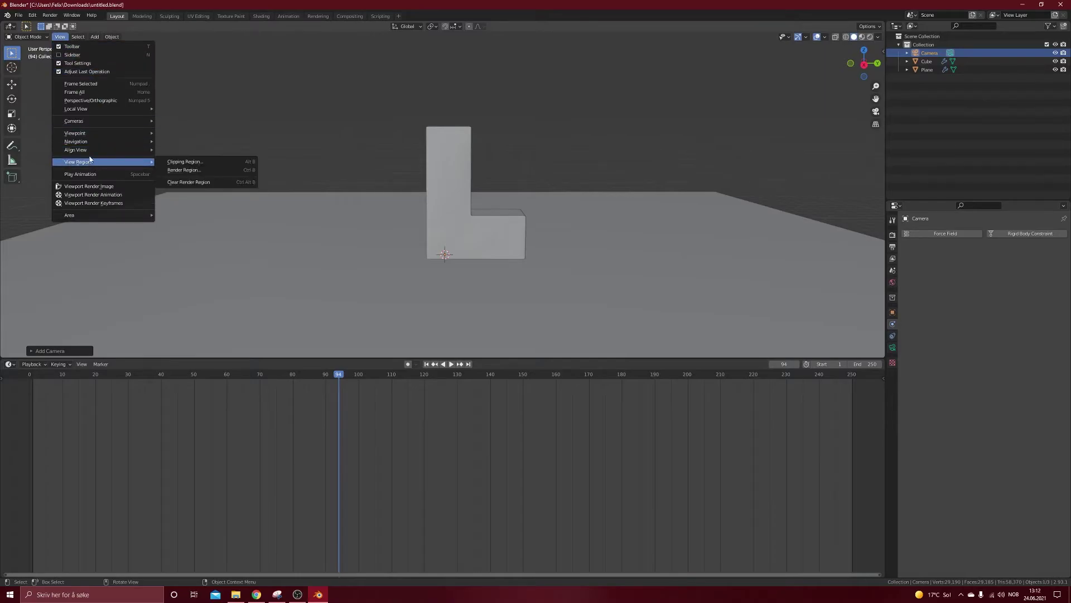
pyautogui.moveTo(92, 149)
pyautogui.click(212, 162)
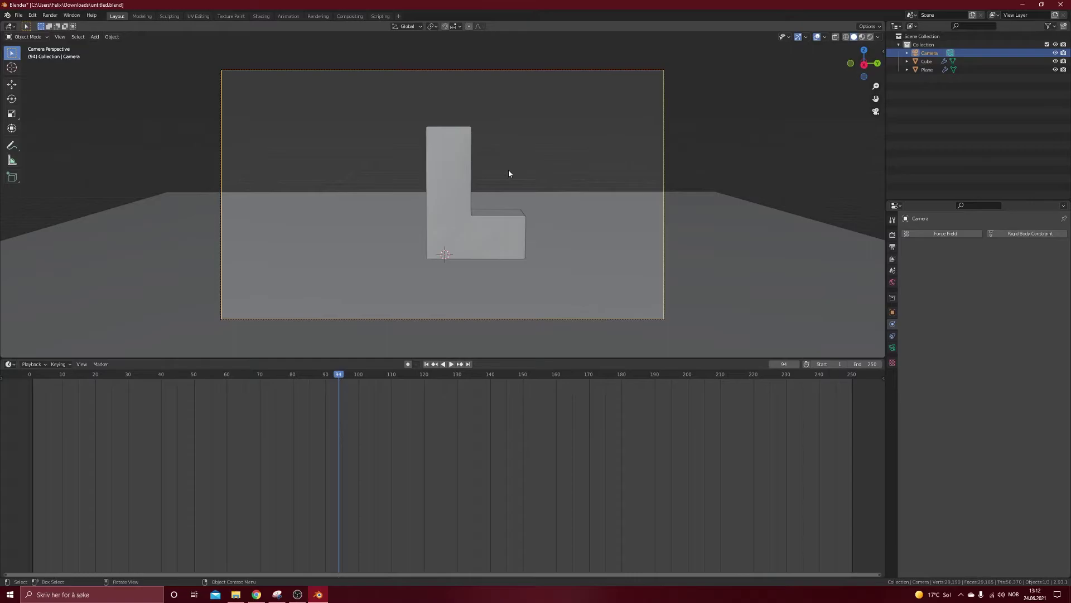
pyautogui.press('g')
pyautogui.press('x')
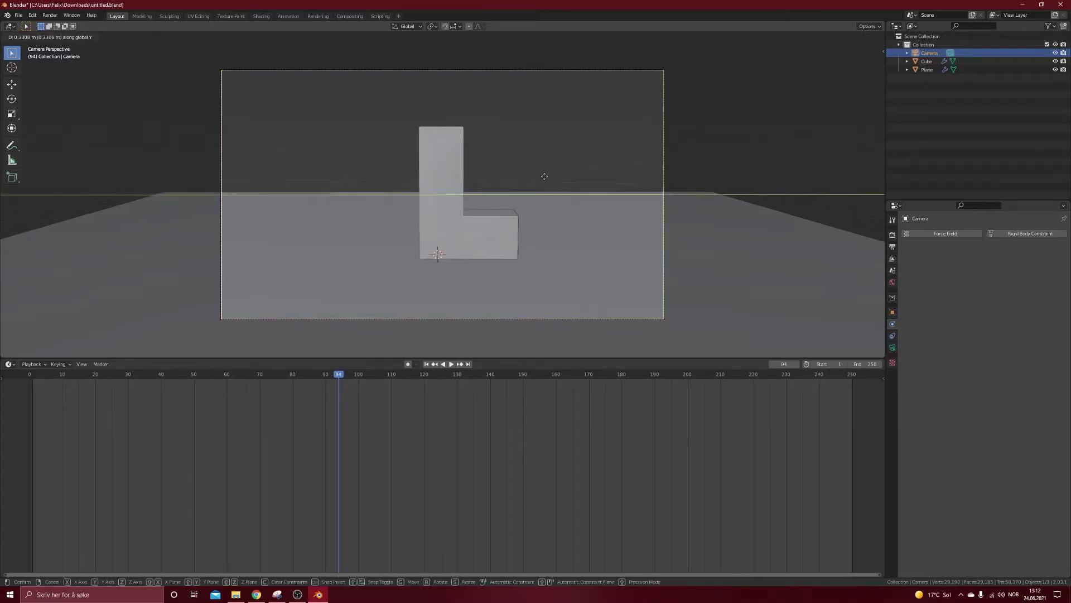
pyautogui.click(631, 201)
pyautogui.click(607, 279)
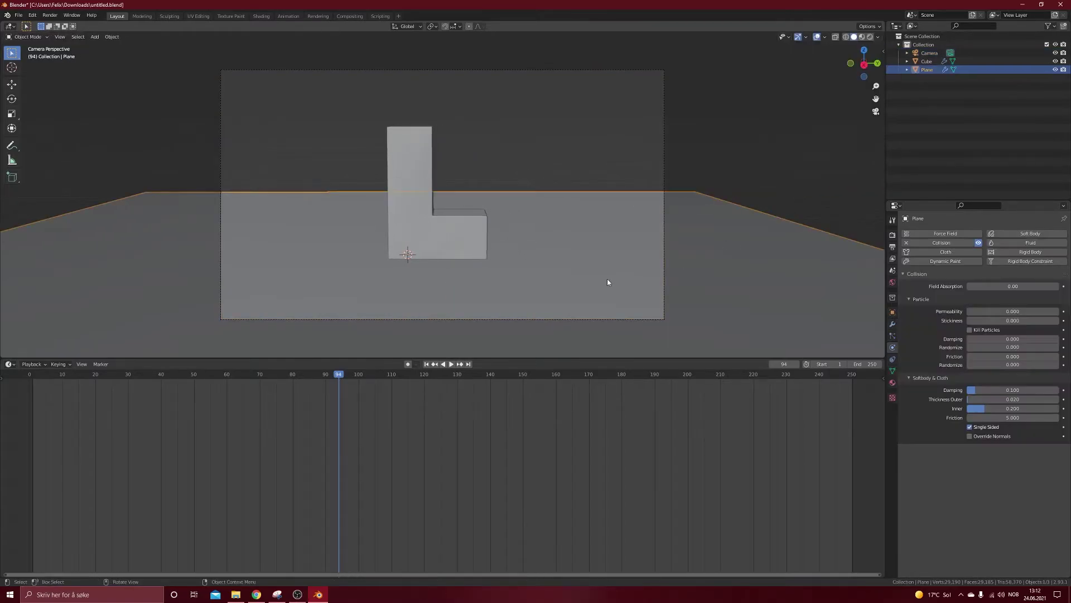
# Extrude the plane's back edge upward into a wall
pyautogui.moveTo(607, 279); pyautogui.dragTo(571, 147, button='middle')
pyautogui.press('Tab')
pyautogui.click(528, 144)
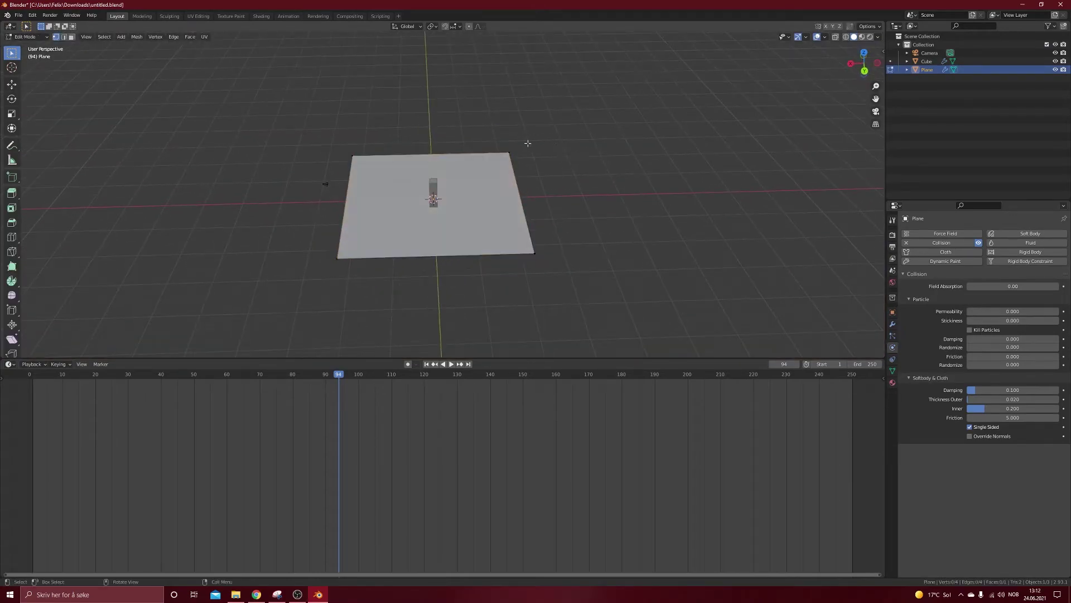
pyautogui.moveTo(535, 254); pyautogui.dragTo(509, 213, button='middle')
pyautogui.press('e')
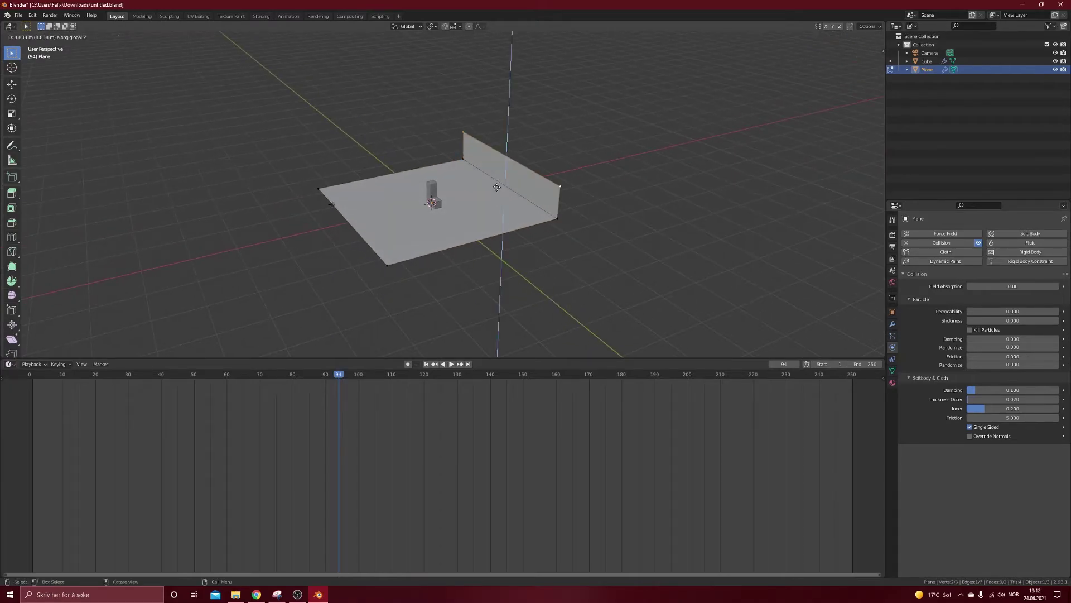
pyautogui.click(516, 107)
# Bevel the floor-to-wall corner edge with extra segments into a smooth curve, back in Object Mode
pyautogui.scroll(3, 498, 202)
pyautogui.scroll(2, 572, 204)
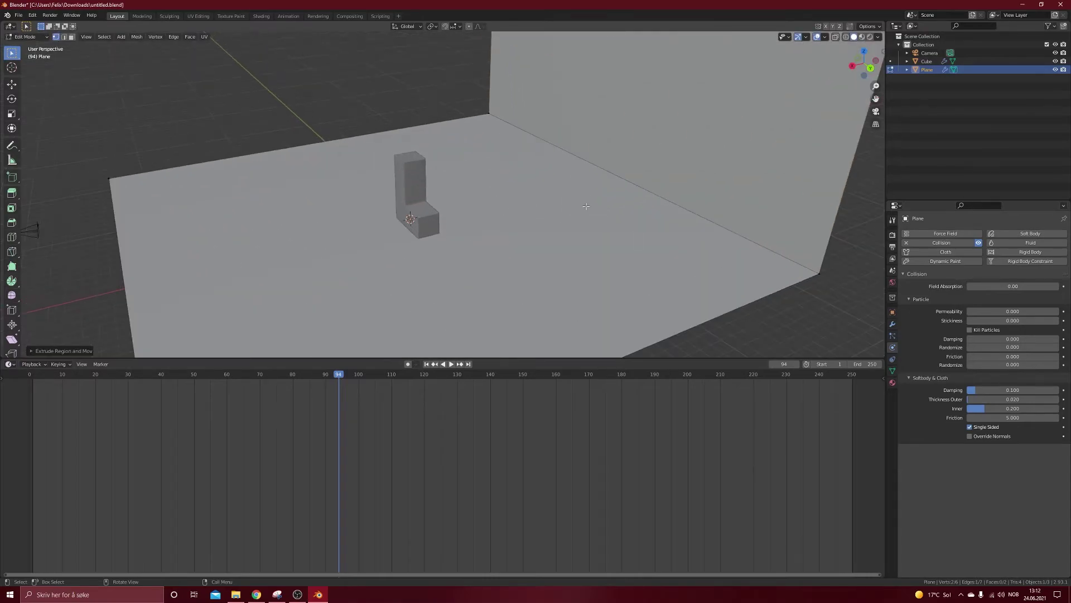
pyautogui.press('2')
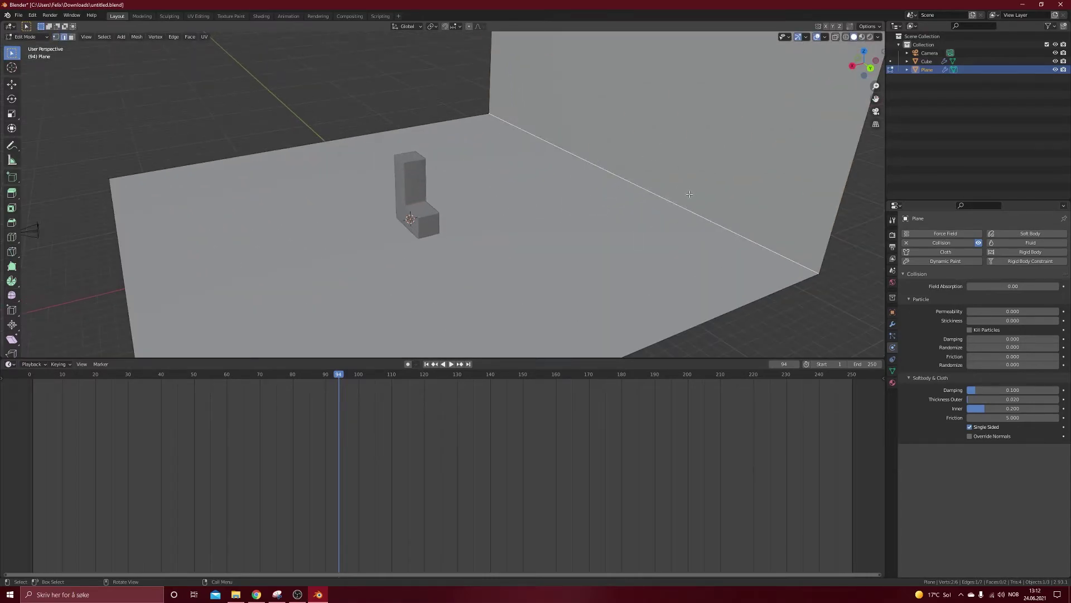
pyautogui.hotkey('ctrl', 'b')
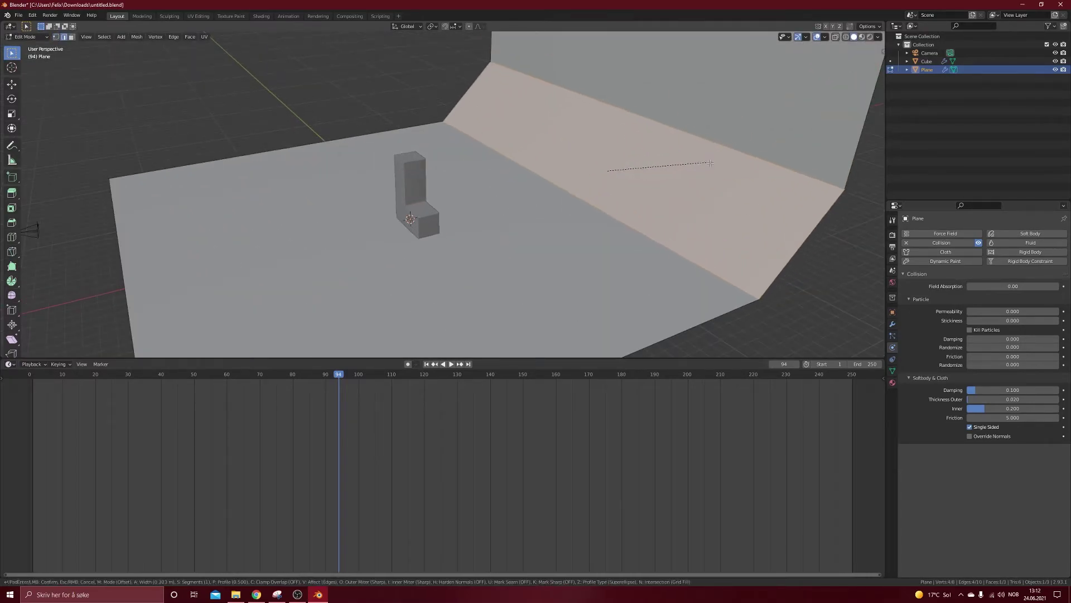
pyautogui.scroll(7, 676, 167)
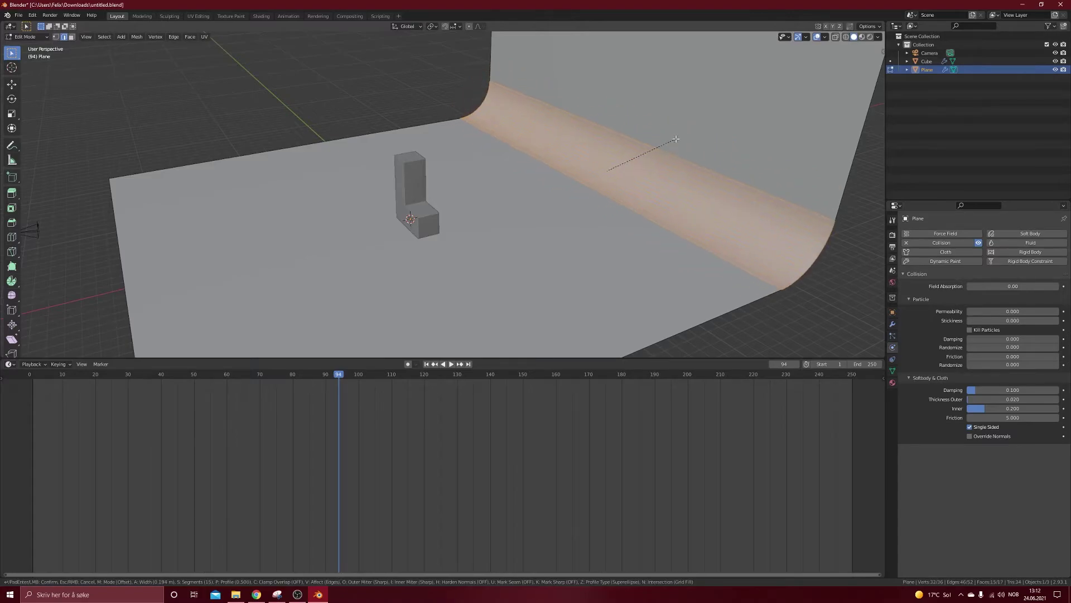
pyautogui.scroll(4, 675, 148)
pyautogui.click(676, 145)
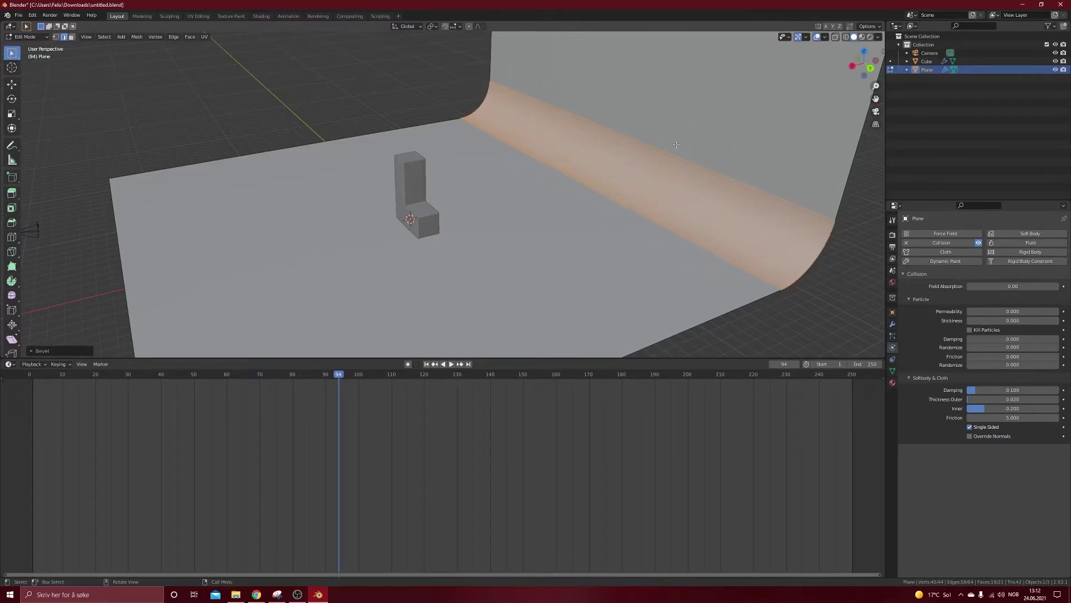
pyautogui.press('Tab')
pyautogui.rightClick(647, 155)
pyautogui.press('Escape')
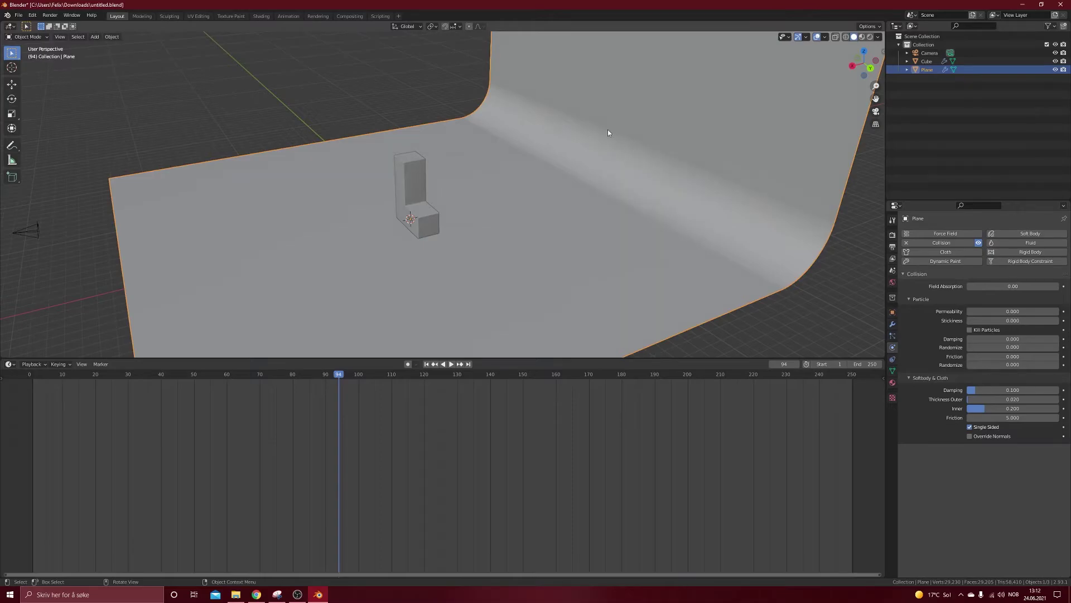
pyautogui.moveTo(467, 236); pyautogui.dragTo(524, 208, button='middle')
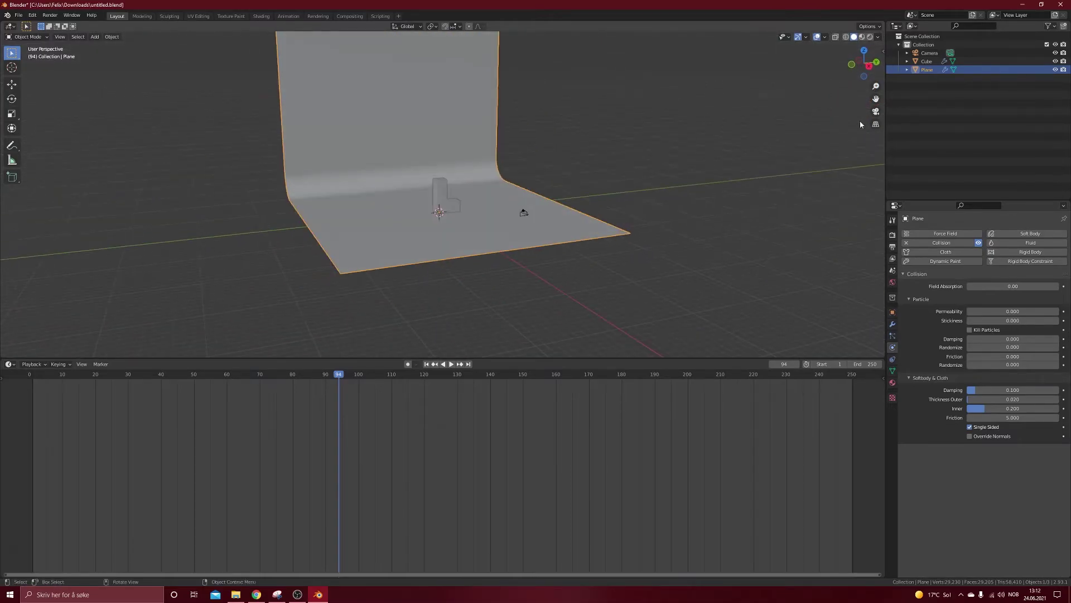
# Look through the scene camera and scrub the timeline back to watch the L fall
pyautogui.press('KP_0')
pyautogui.click(9, 364)
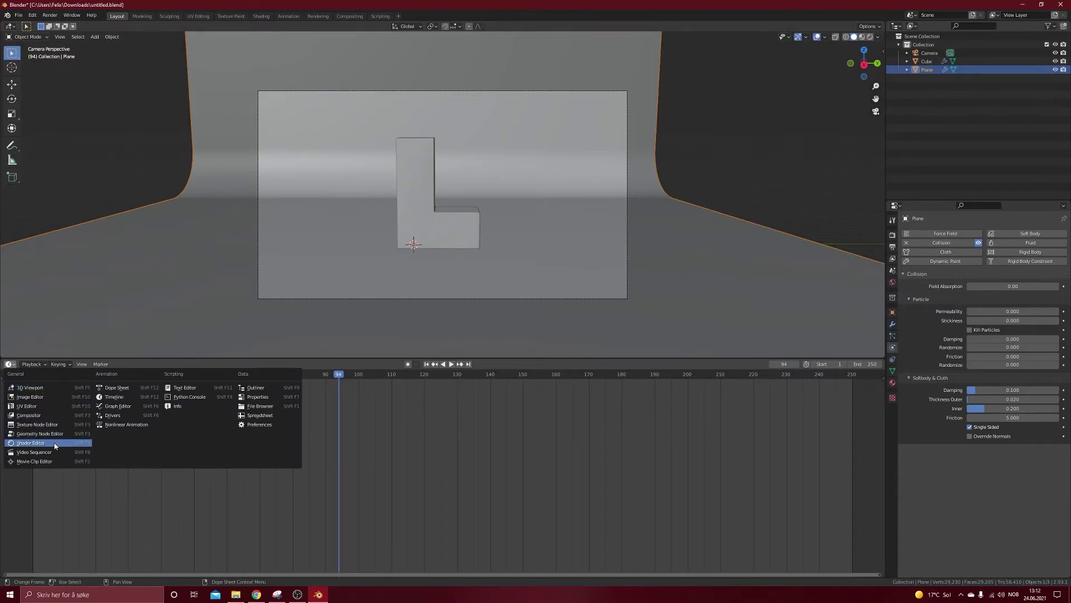
pyautogui.moveTo(340, 372); pyautogui.dragTo(158, 394)
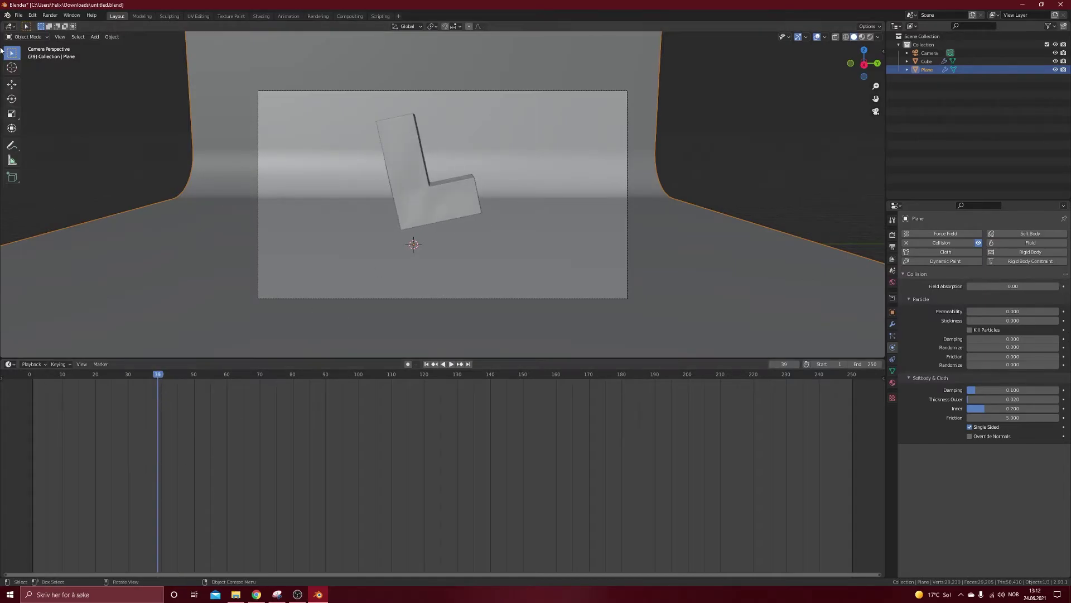
# Turn the bottom timeline into the Shader Editor and centre Material.001's nodes
pyautogui.click(35, 38)
pyautogui.click(4, 29)
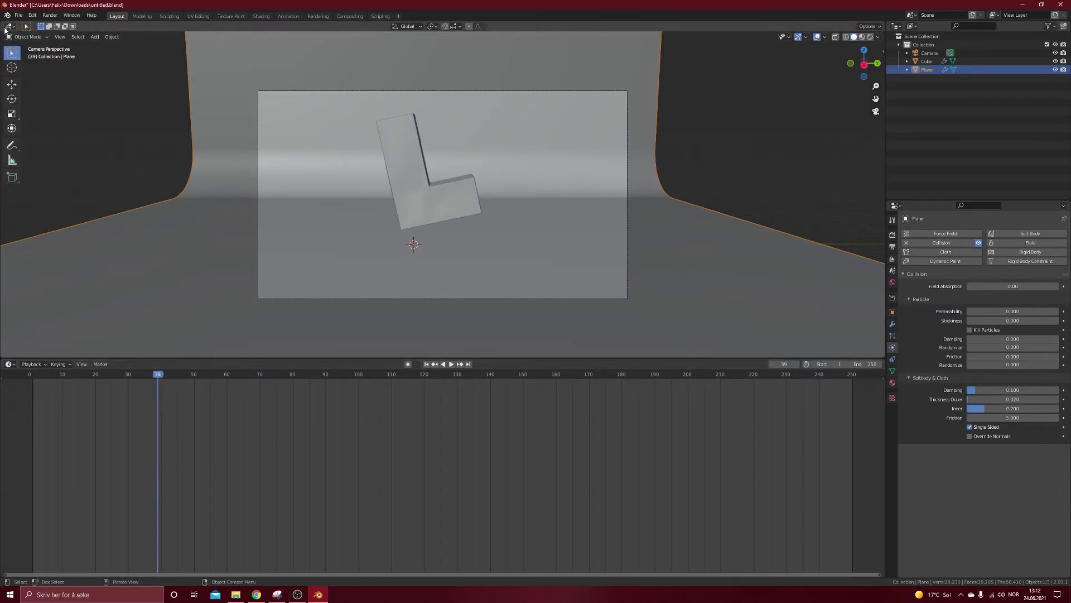
pyautogui.click(9, 364)
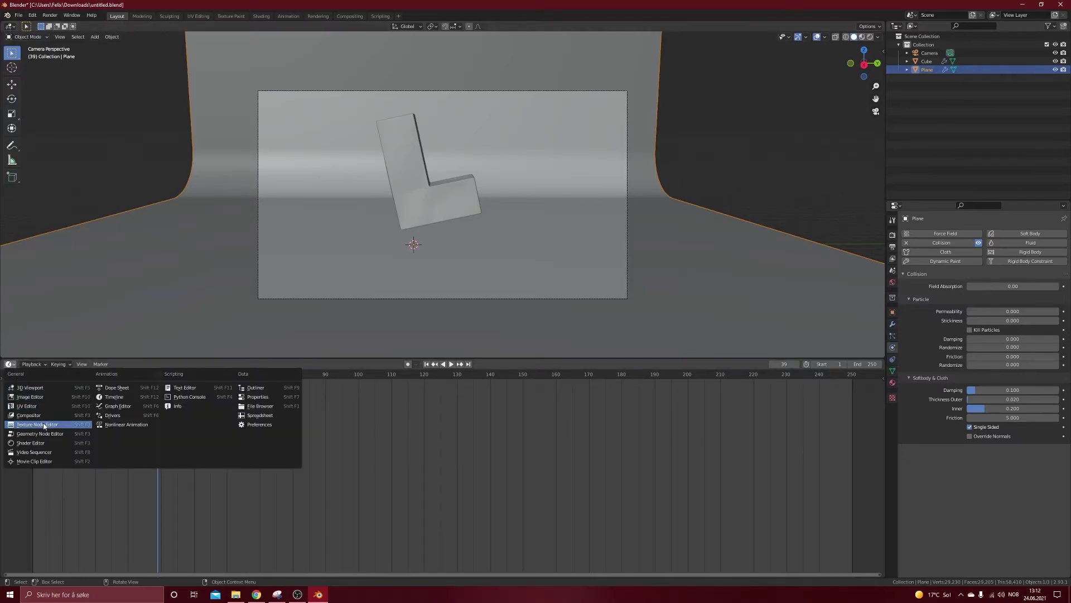
pyautogui.click(44, 442)
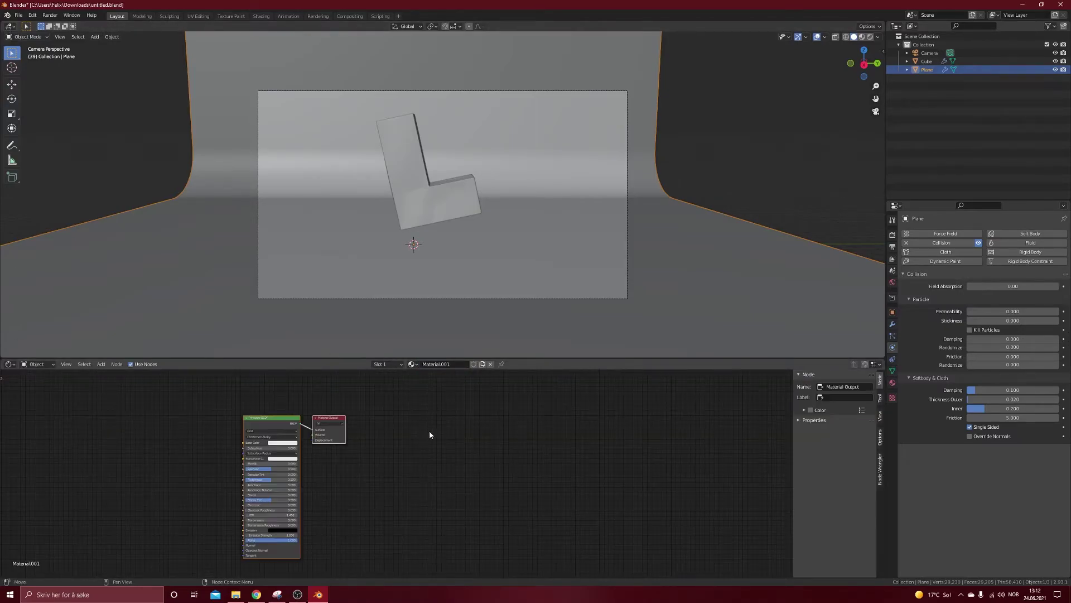
pyautogui.moveTo(355, 450); pyautogui.dragTo(573, 433, button='middle')
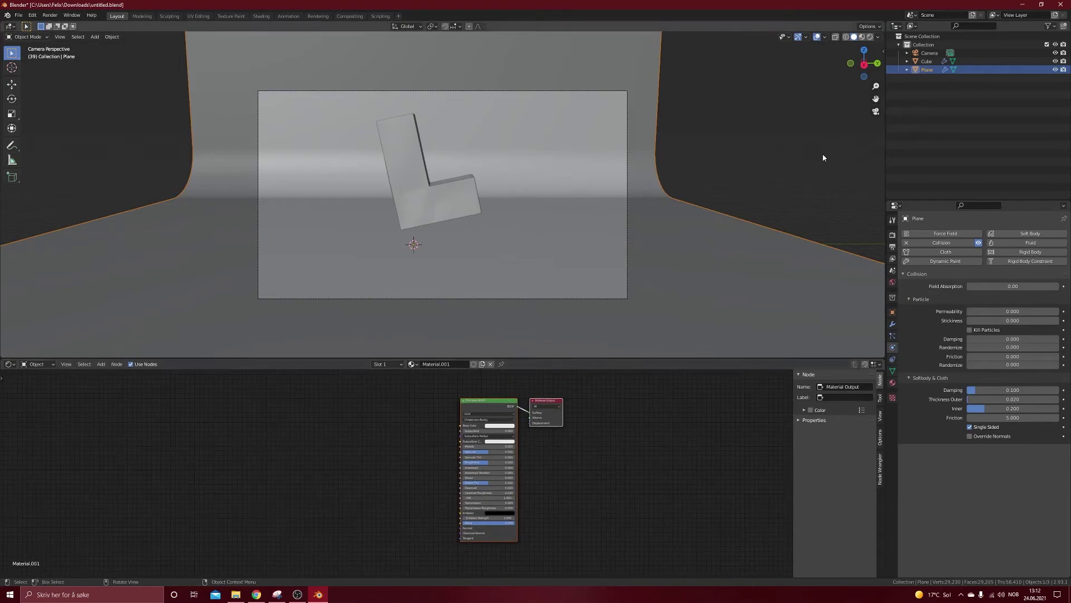
# Switch the viewport to Rendered shading and show the World shader nodes
pyautogui.press('z')
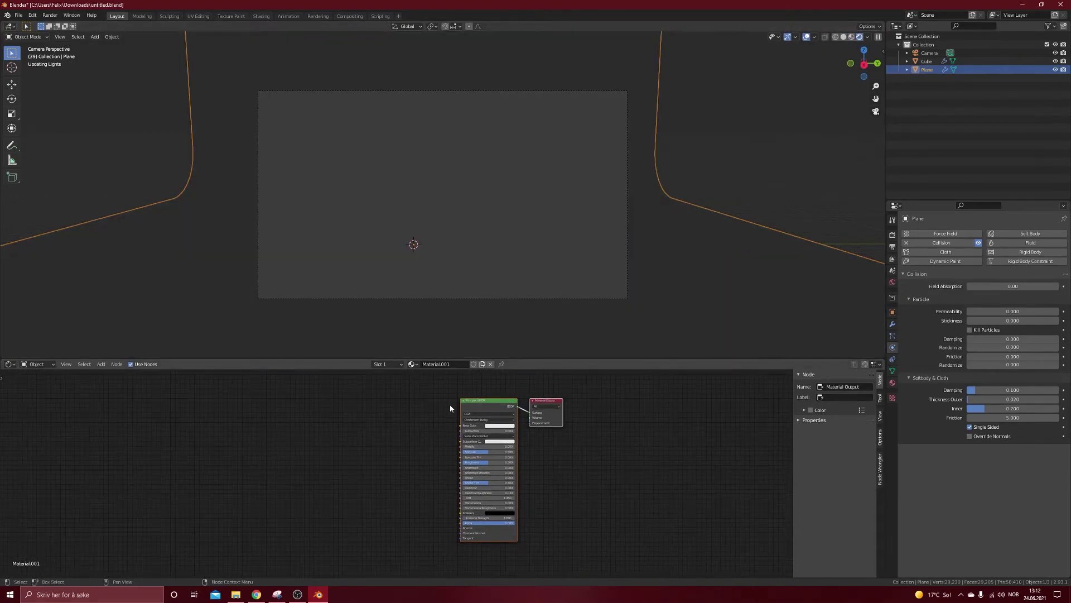
pyautogui.click(23, 366)
pyautogui.click(41, 427)
pyautogui.click(9, 363)
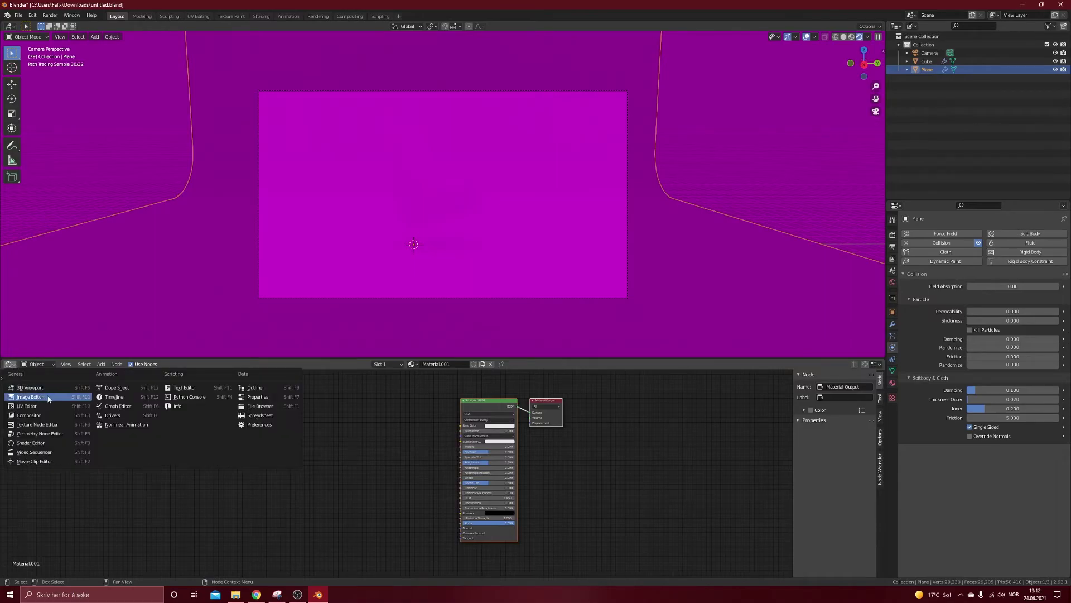
pyautogui.click(36, 364)
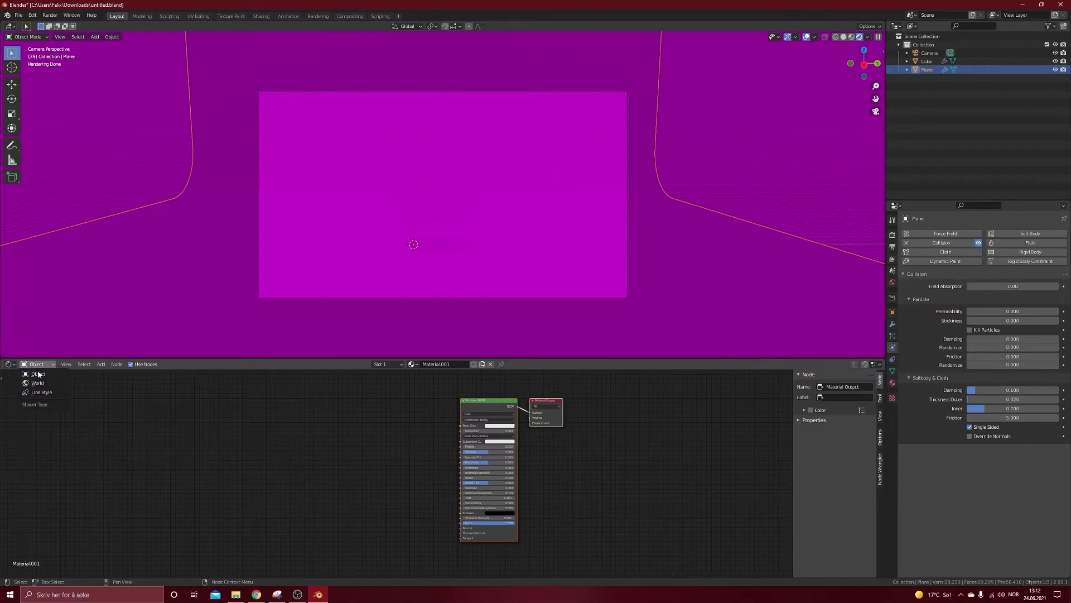
pyautogui.click(56, 385)
# Load photo_studio_01_4k.hdr from the HDRI folder into the Environment Texture node
pyautogui.click(400, 423)
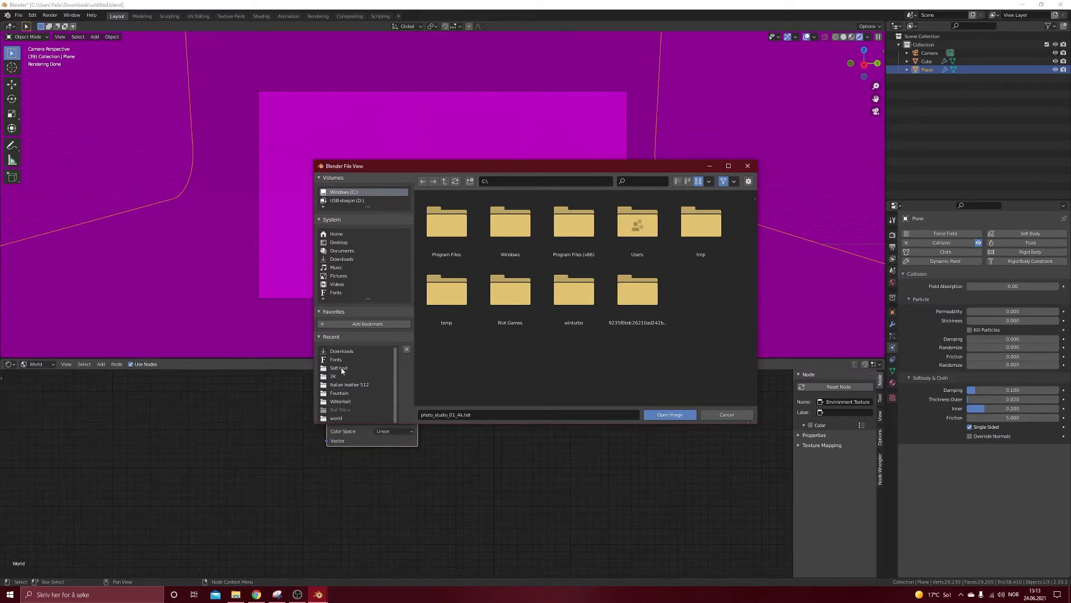
pyautogui.click(339, 242)
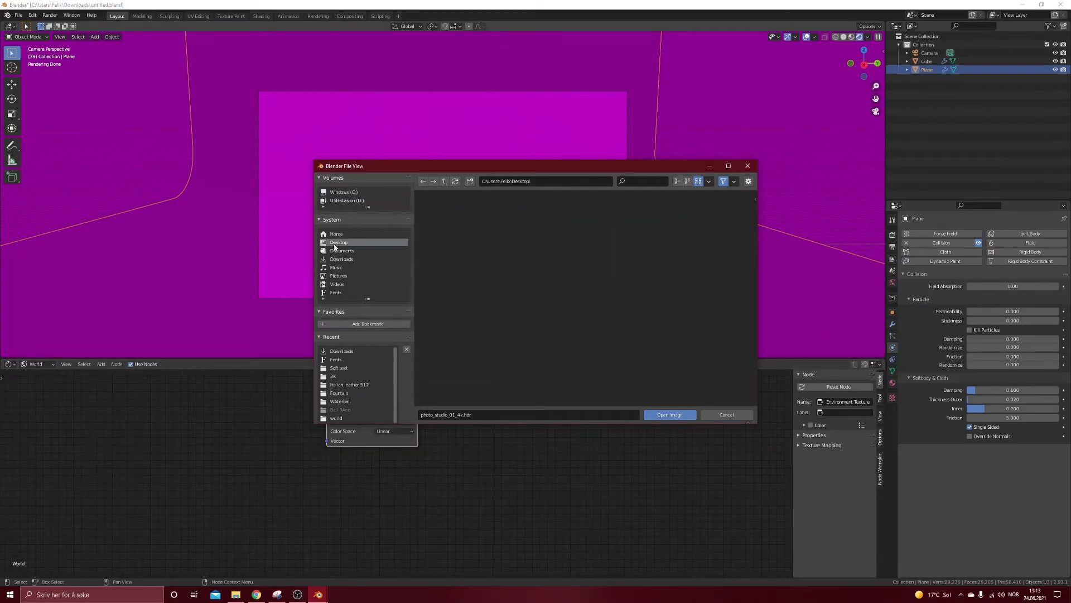
pyautogui.doubleClick(510, 224)
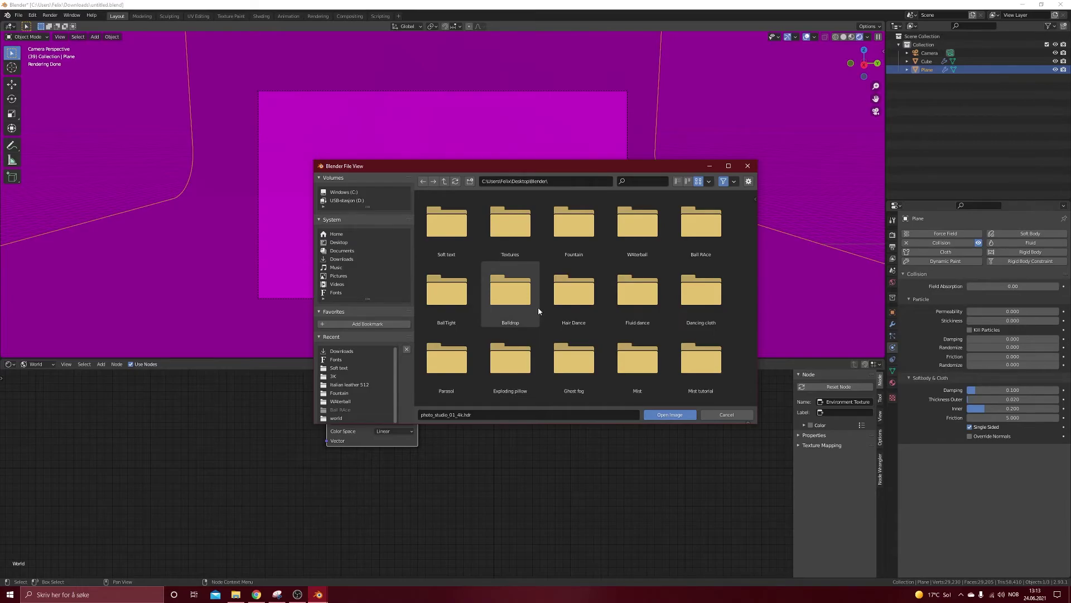
pyautogui.scroll(-8, 537, 312)
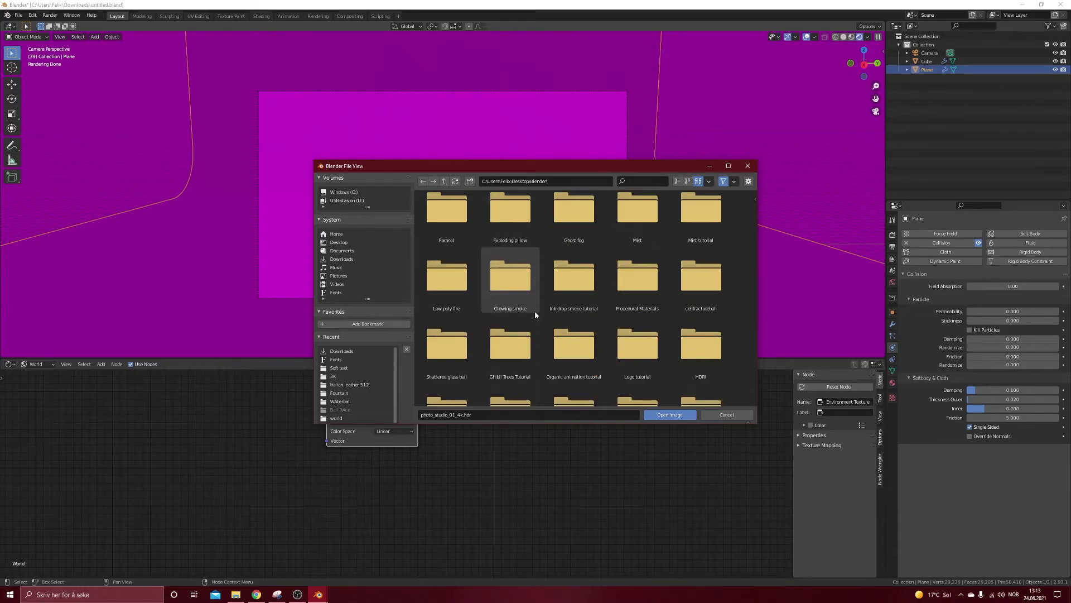
pyautogui.scroll(-10, 537, 313)
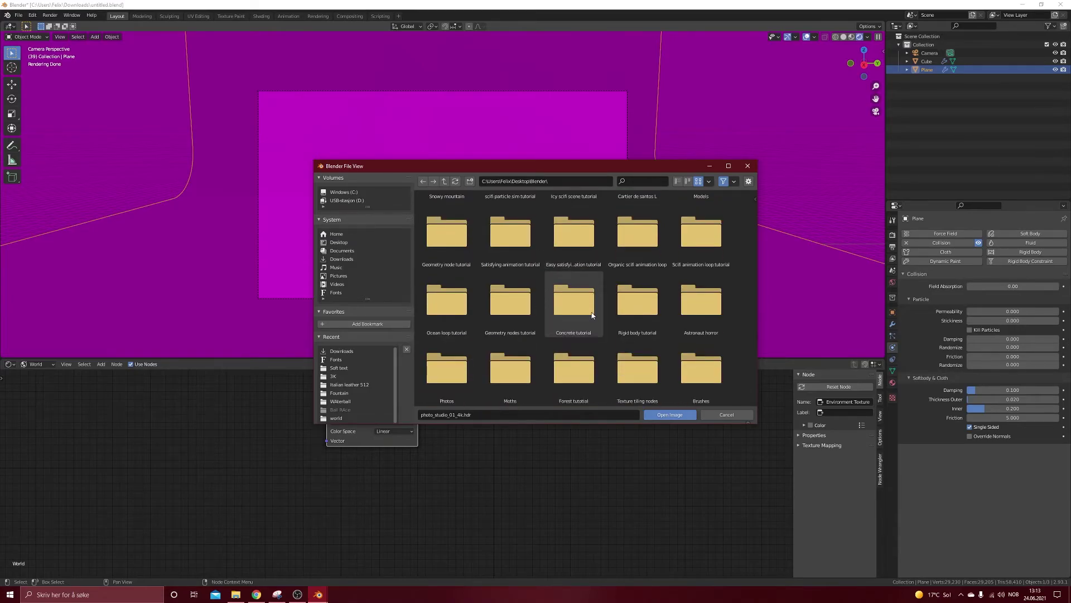
pyautogui.scroll(-5, 513, 324)
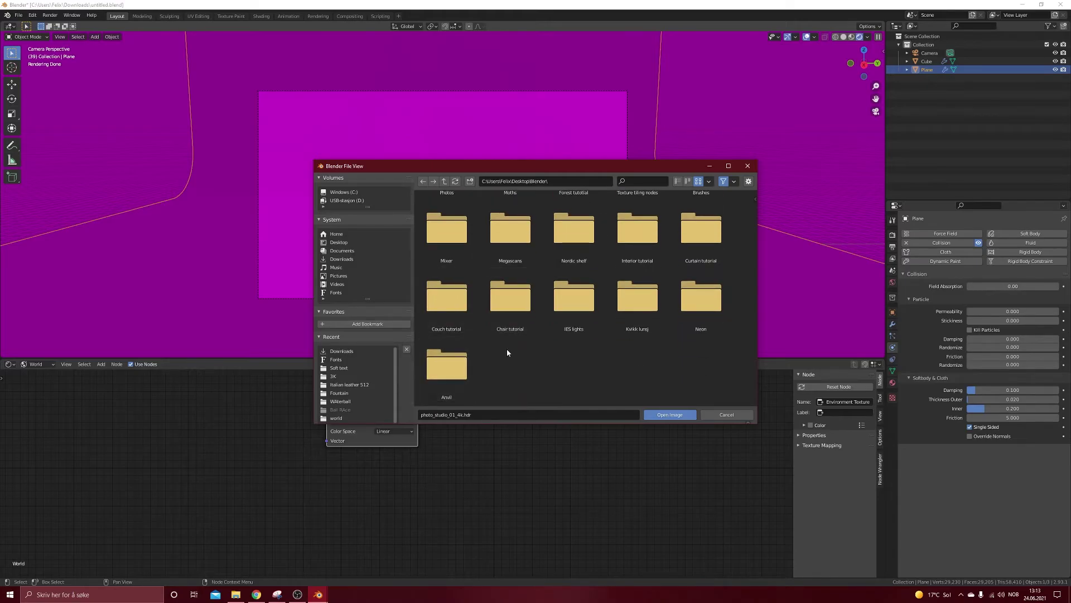
pyautogui.scroll(10, 562, 369)
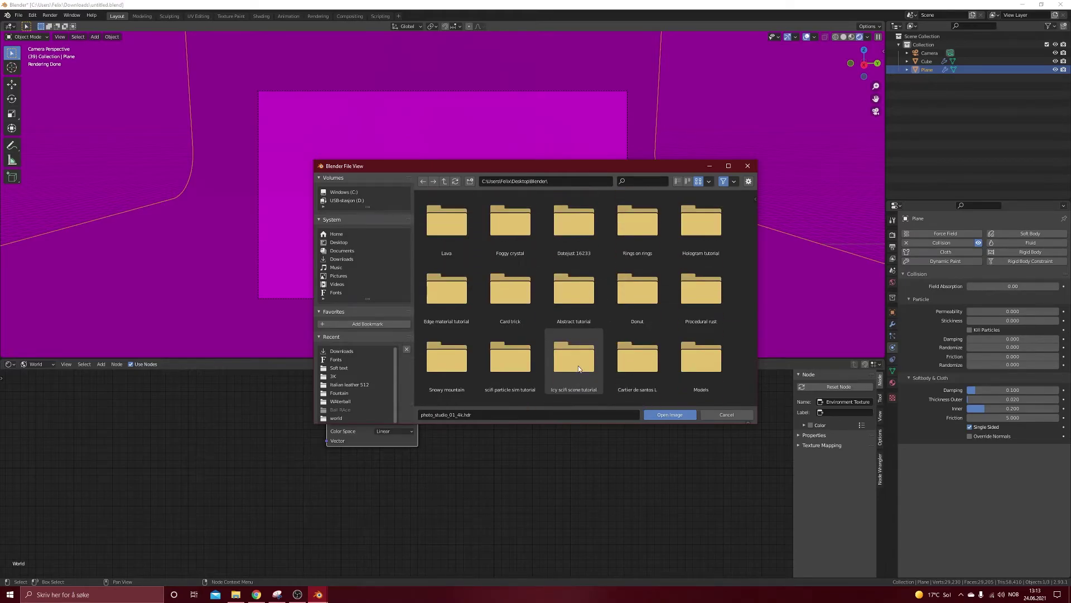
pyautogui.scroll(2, 578, 370)
pyautogui.doubleClick(697, 284)
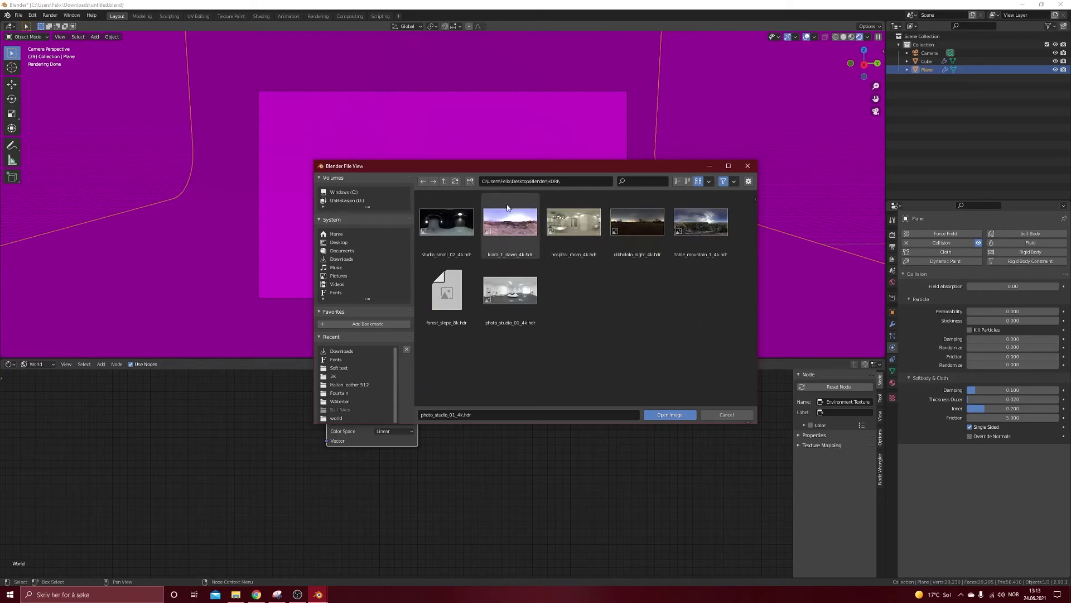
pyautogui.click(518, 304)
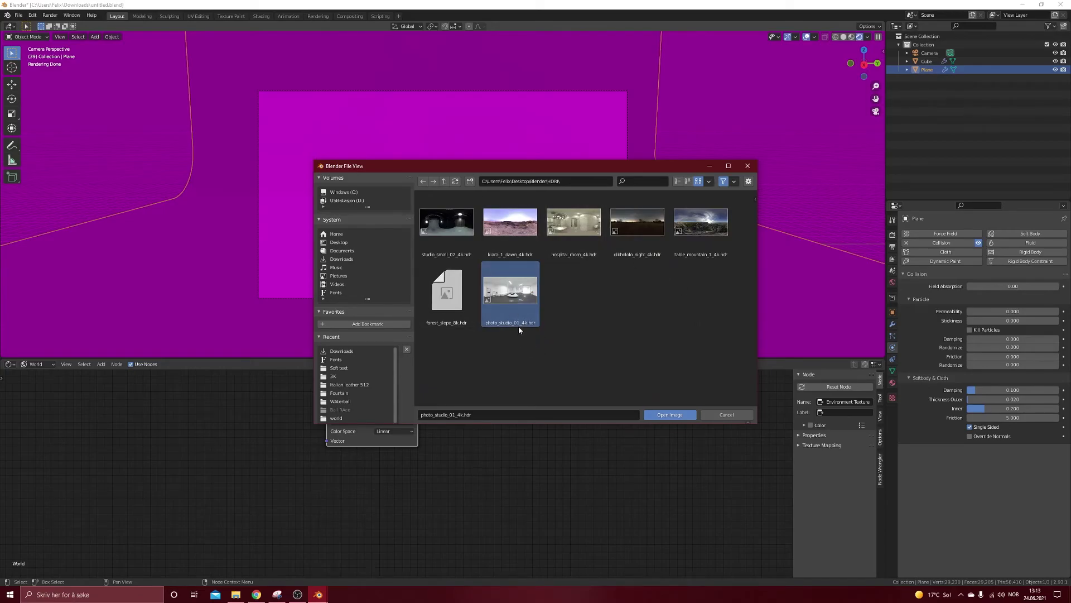
pyautogui.click(667, 415)
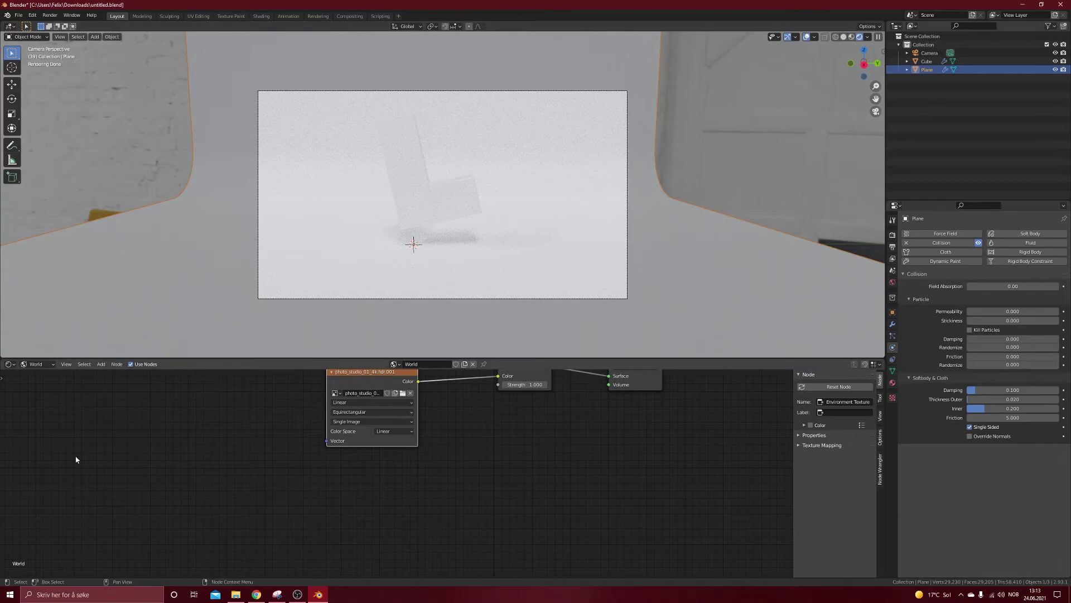
# Return the Shader Editor to Object nodes and pan to the material nodes
pyautogui.click(117, 364)
pyautogui.click(36, 364)
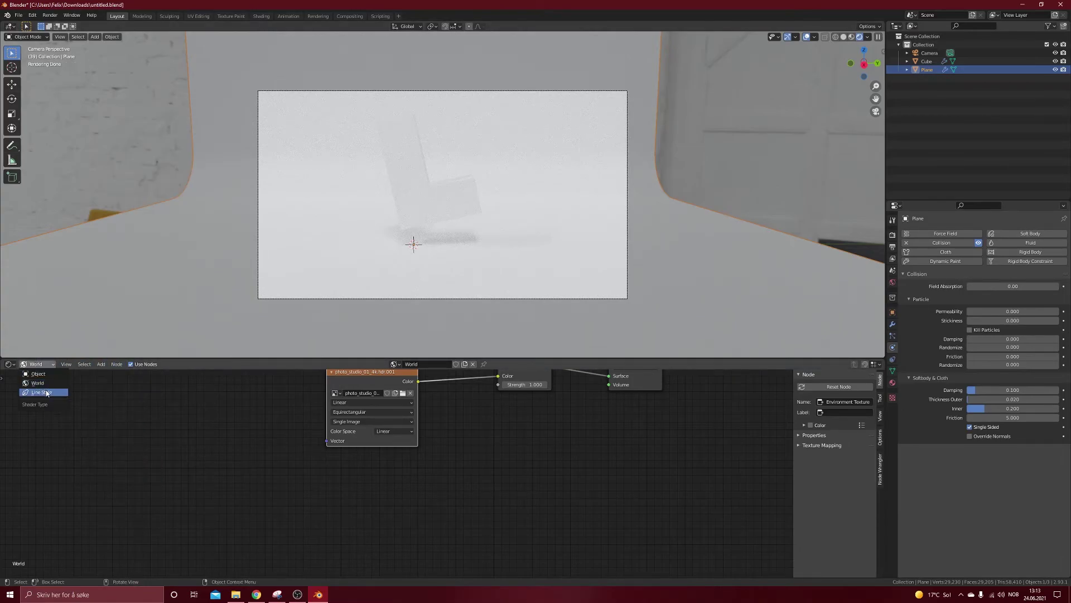
pyautogui.click(38, 373)
pyautogui.moveTo(473, 436); pyautogui.dragTo(389, 487, button='middle')
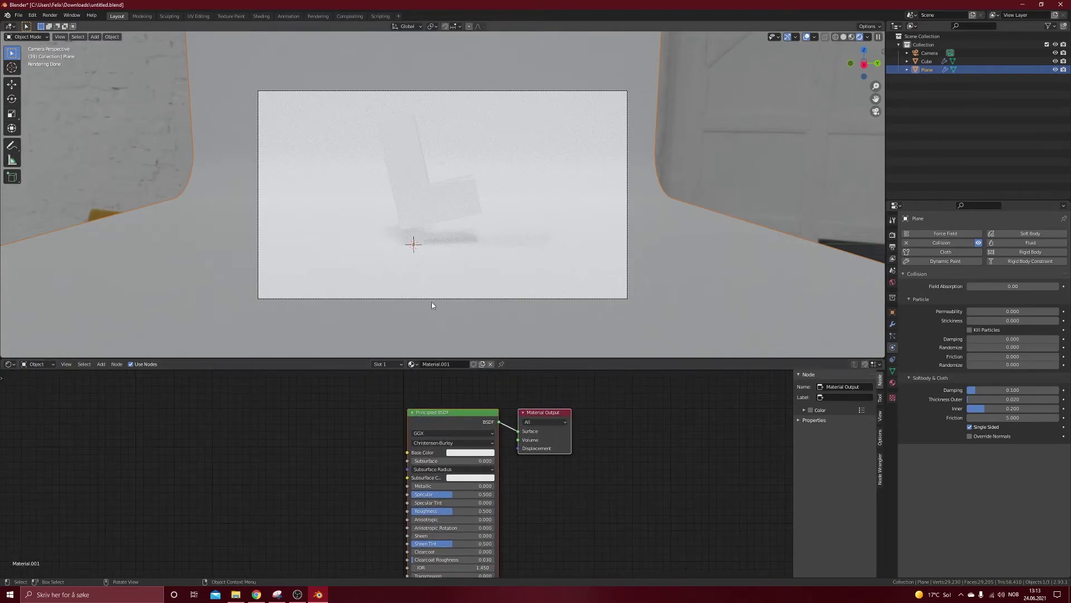
pyautogui.scroll(-4, 698, 253)
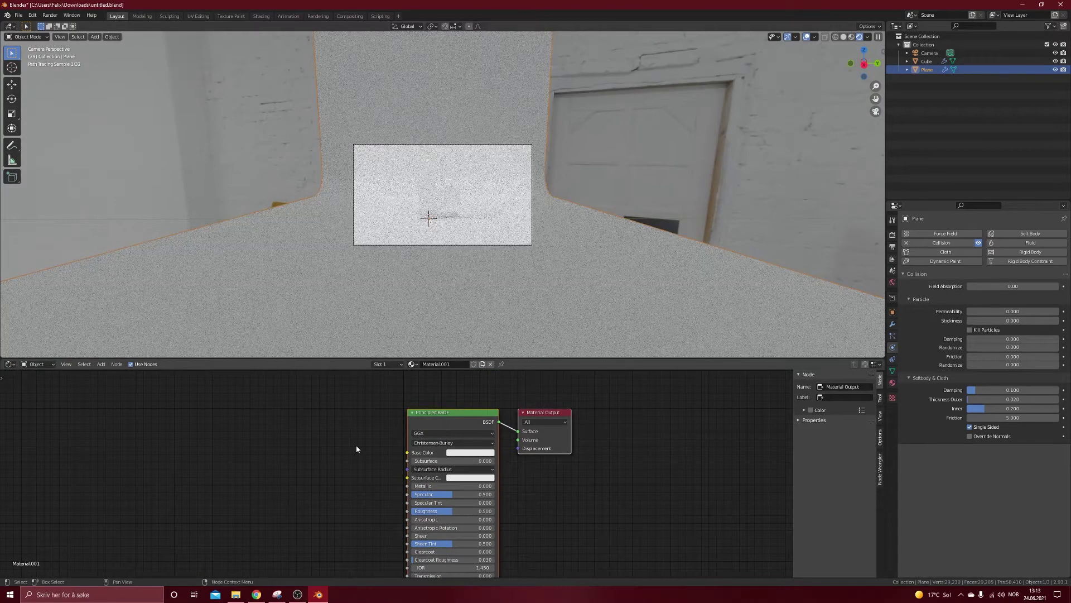
# Bring up the Adobe Color yellow paint-splash palette to read its hex codes
pyautogui.click(256, 595)
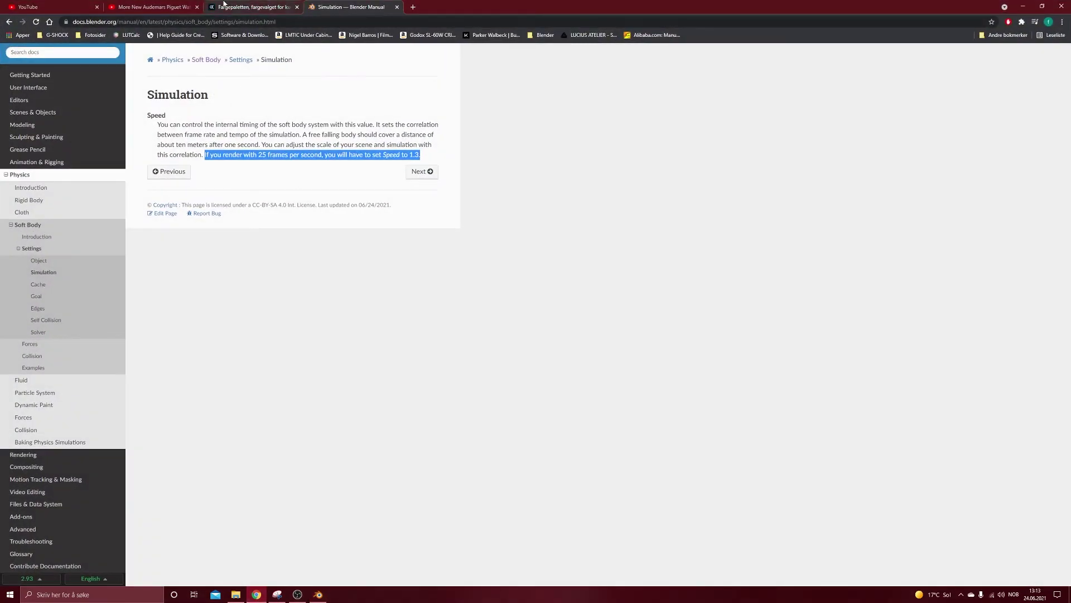
pyautogui.click(254, 7)
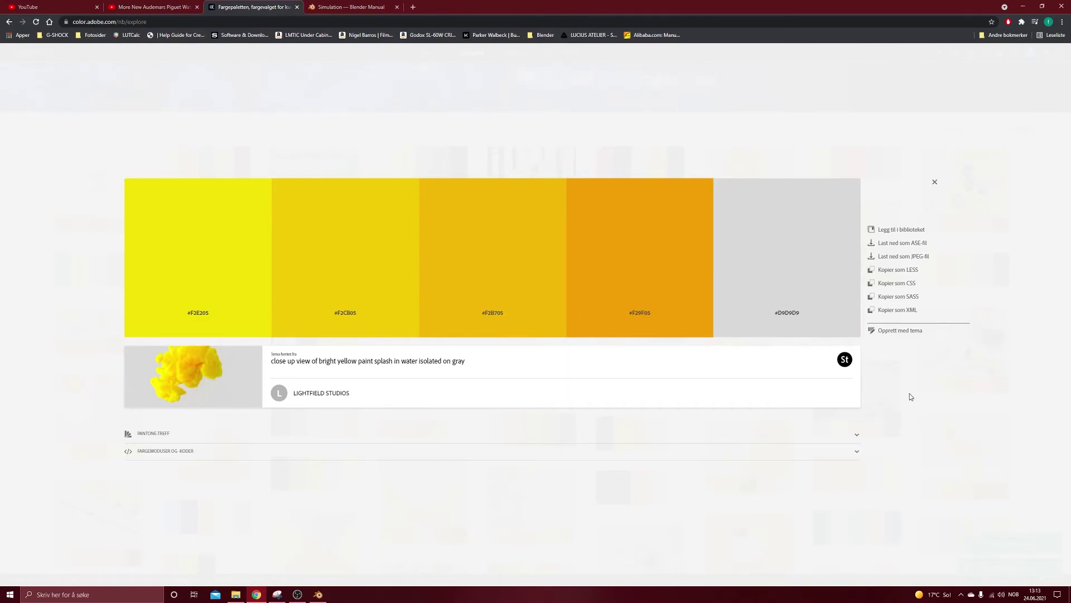
# Paste the orange-yellow hex code into the backdrop Material.001 Base Color
pyautogui.click(318, 595)
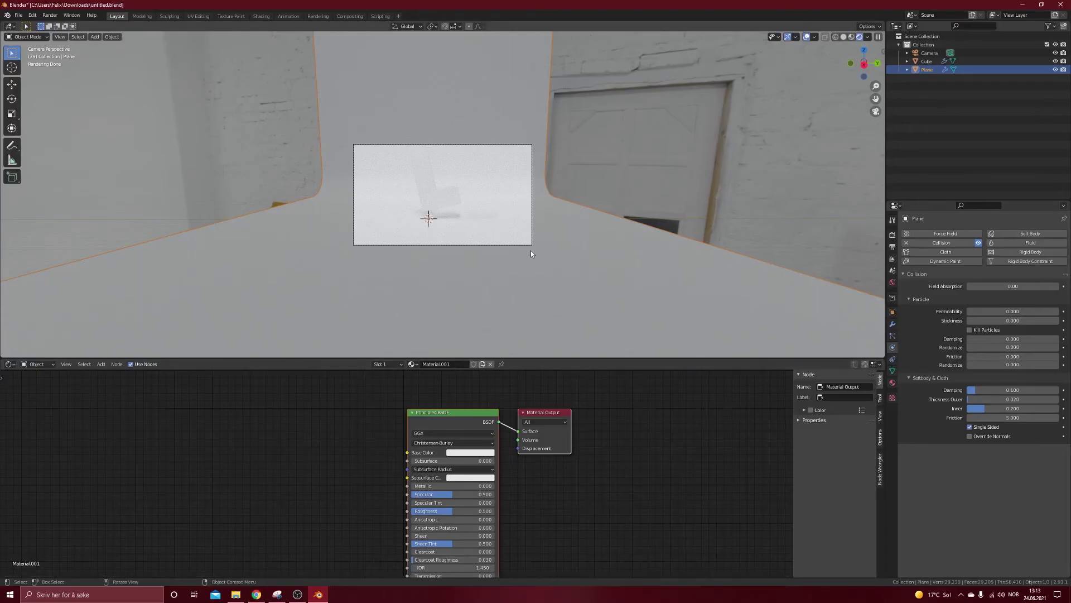
pyautogui.click(469, 452)
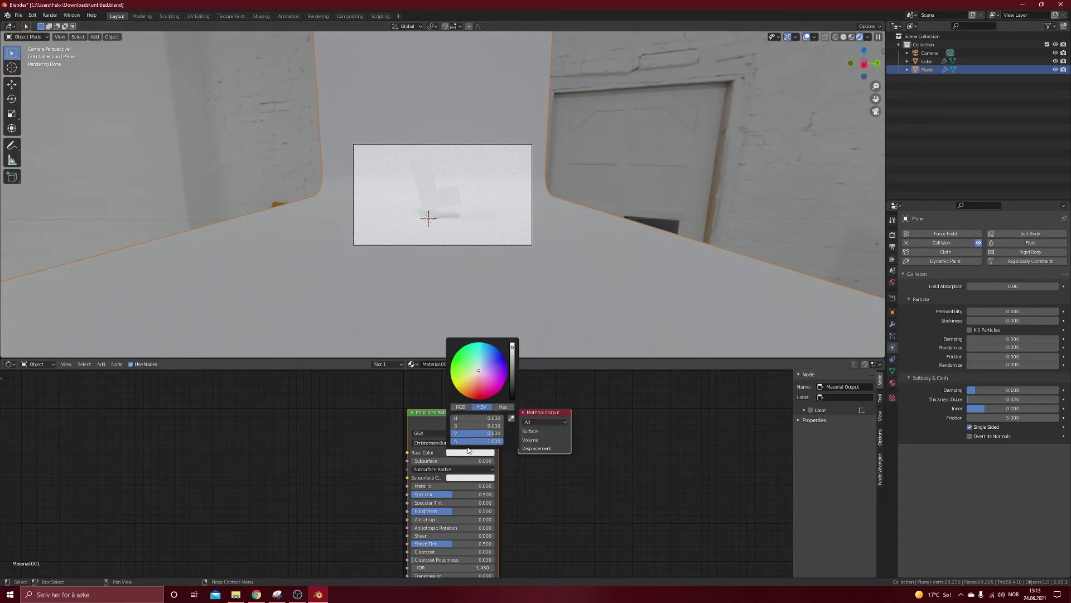
pyautogui.click(499, 407)
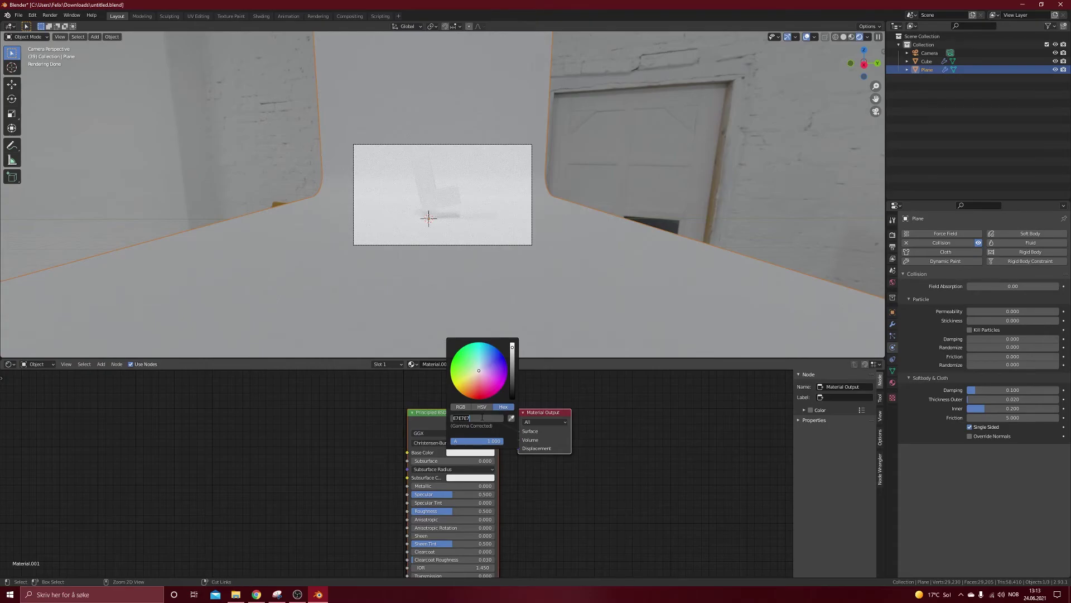
pyautogui.hotkey('ctrl', 'v')
pyautogui.press('Return')
# Select the L-shaped object and enter a yellow hex Base Color (FFFF00)
pyautogui.click(434, 164)
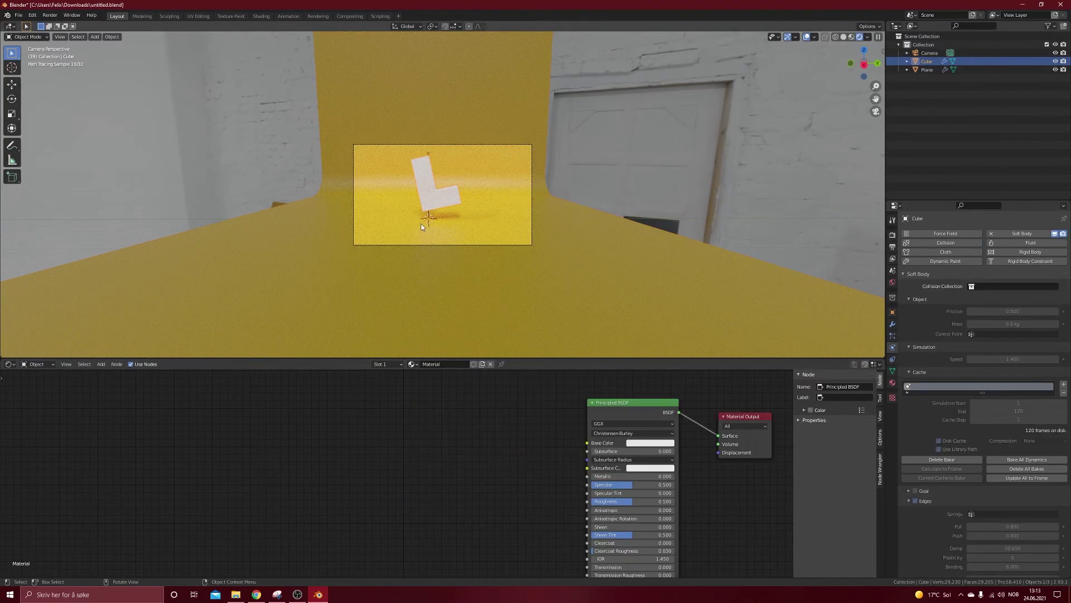
pyautogui.scroll(5, 432, 167)
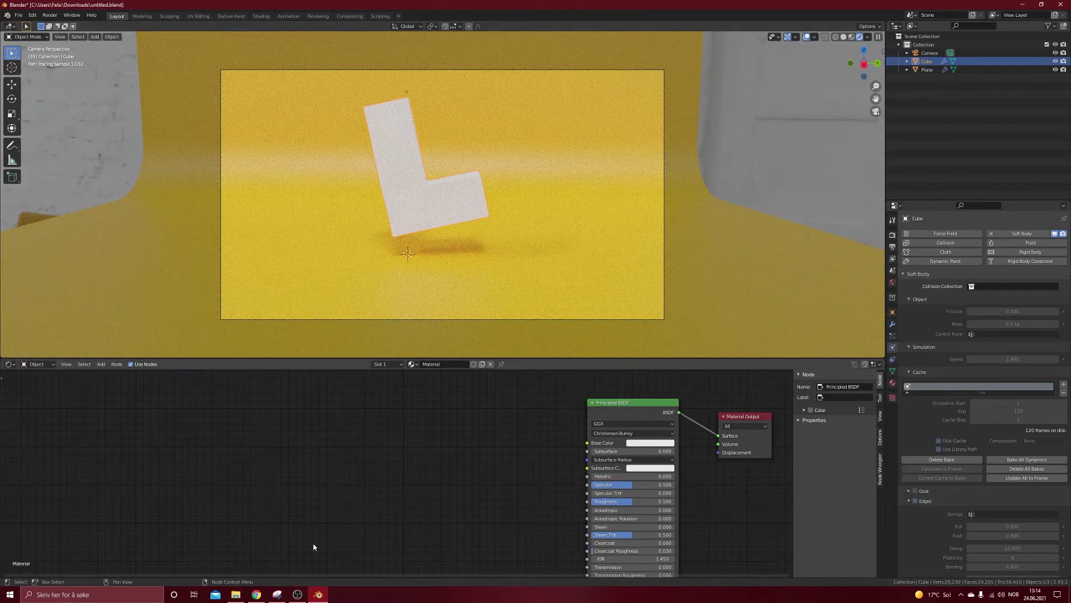
pyautogui.click(249, 596)
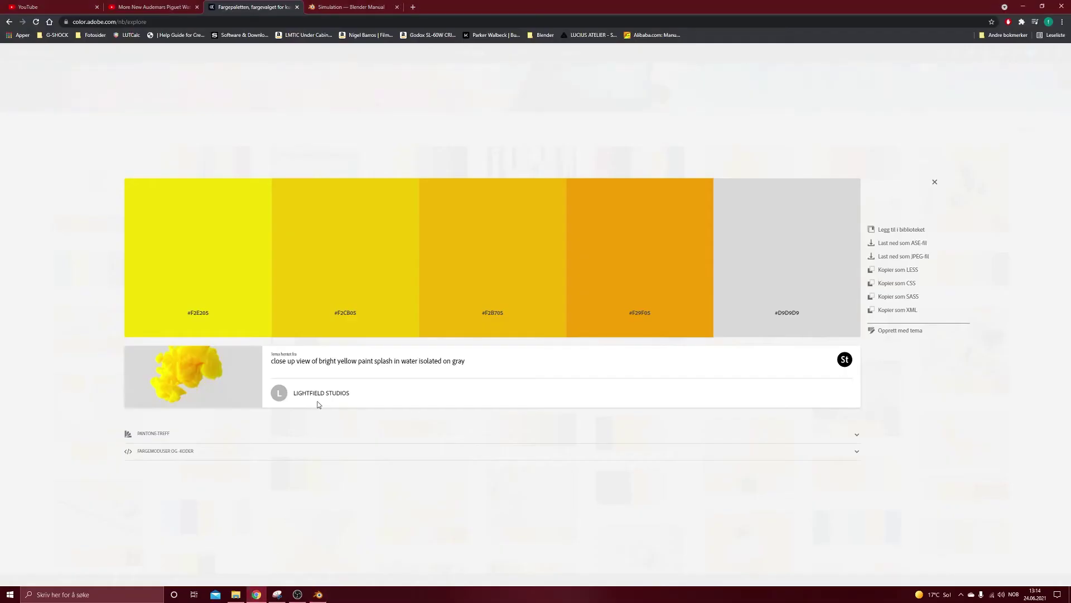
pyautogui.hotkey('alt', 'Tab')
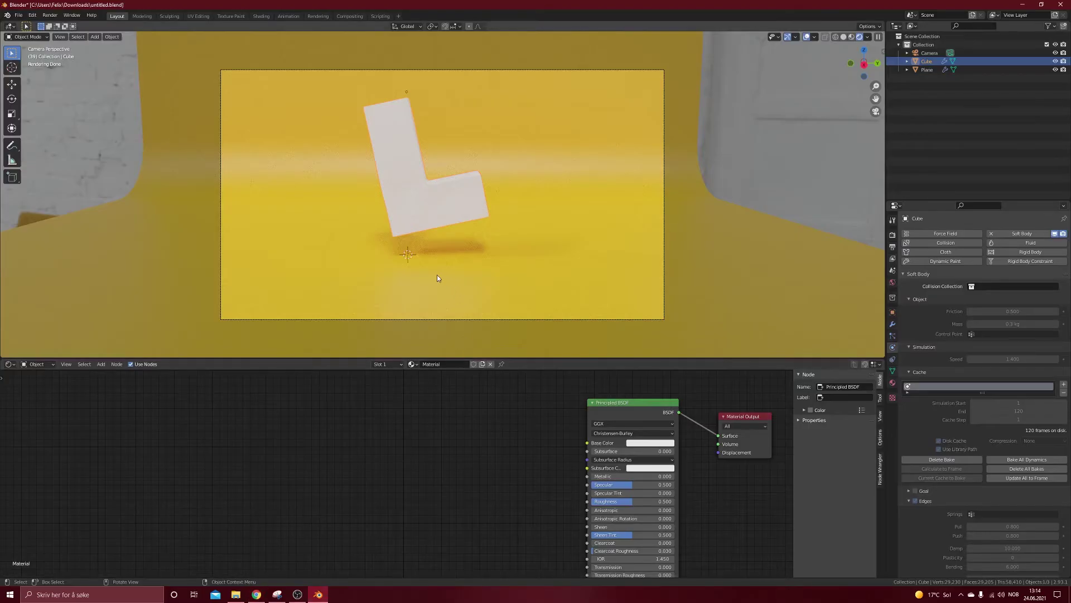
pyautogui.click(552, 235)
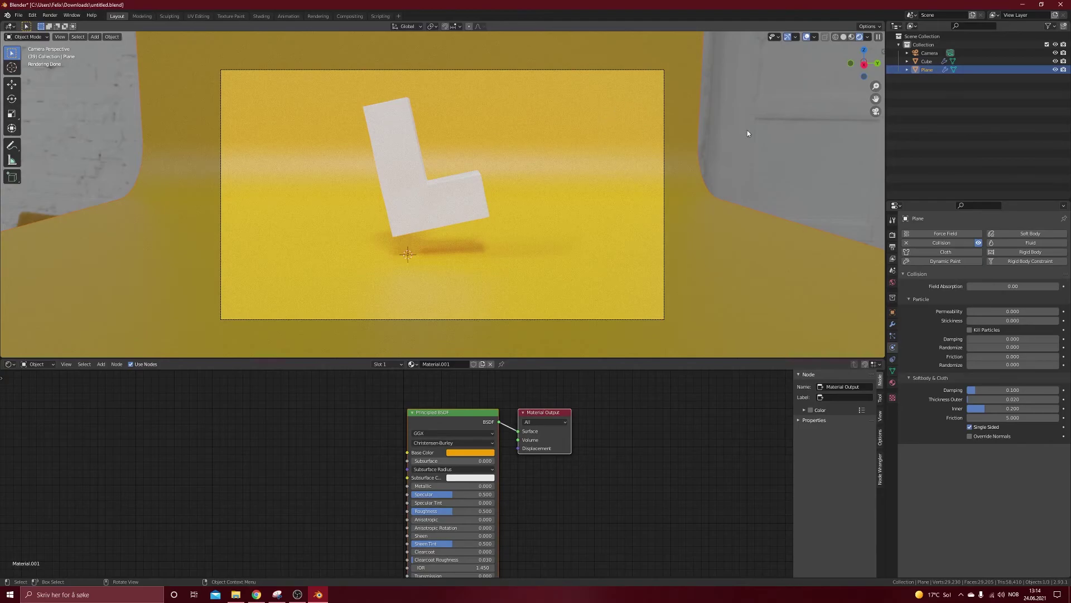
pyautogui.click(437, 225)
pyautogui.click(650, 444)
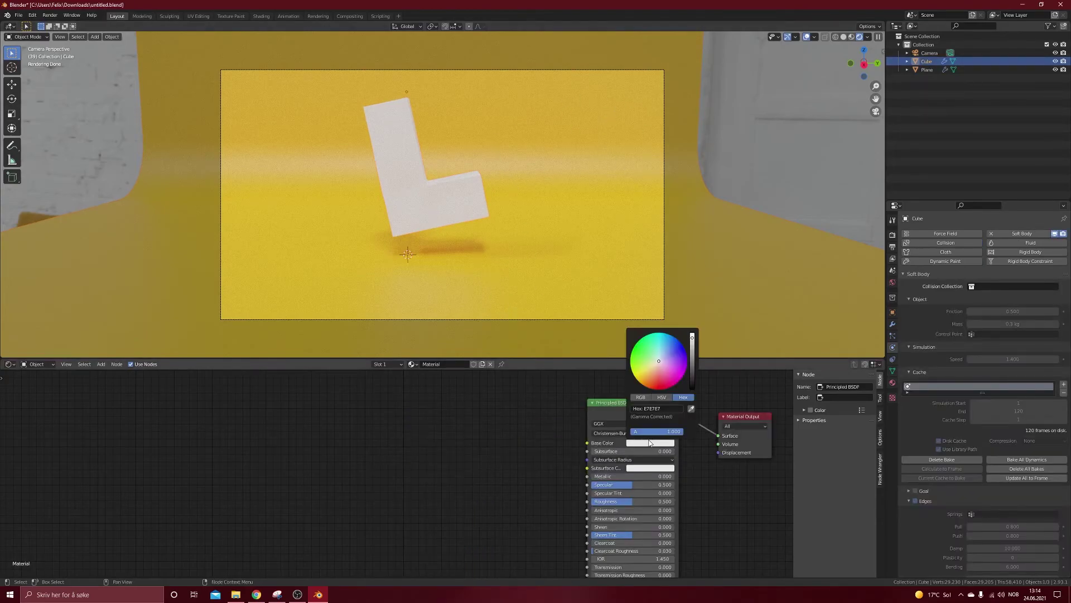
pyautogui.click(671, 408)
pyautogui.write('FFFF00')
pyautogui.press('Return')
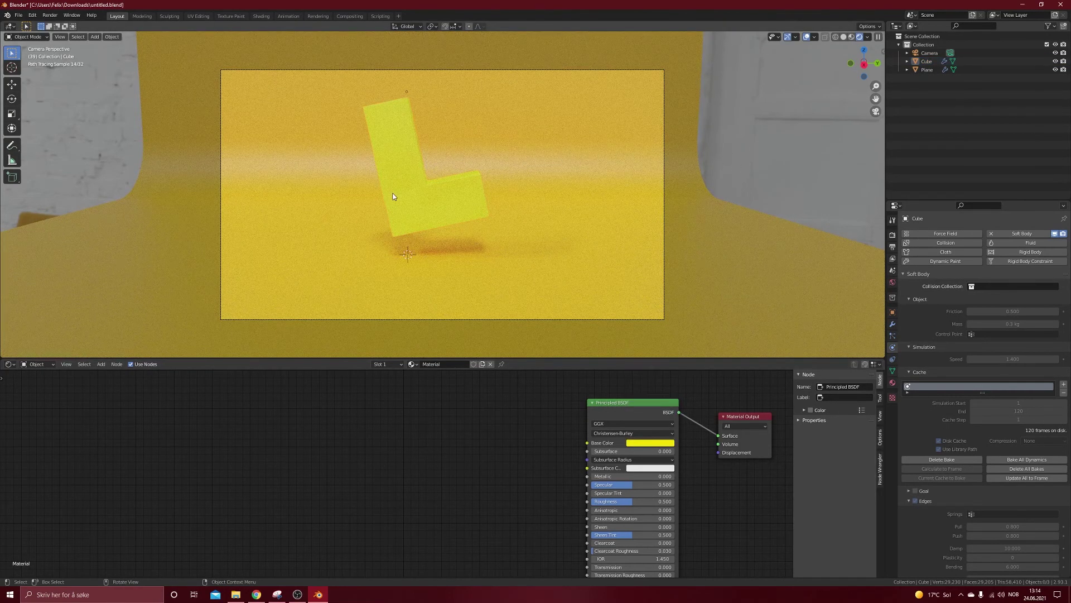
# Lower the L-shaped object's Roughness to 0.1
pyautogui.scroll(5, 431, 195)
pyautogui.scroll(-5, 429, 185)
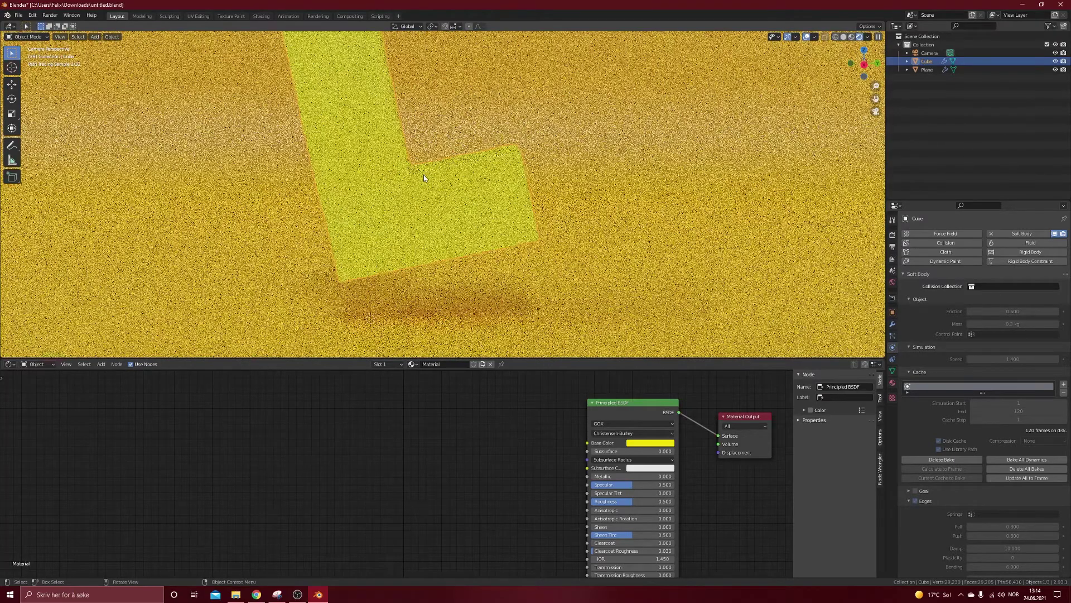
pyautogui.click(659, 444)
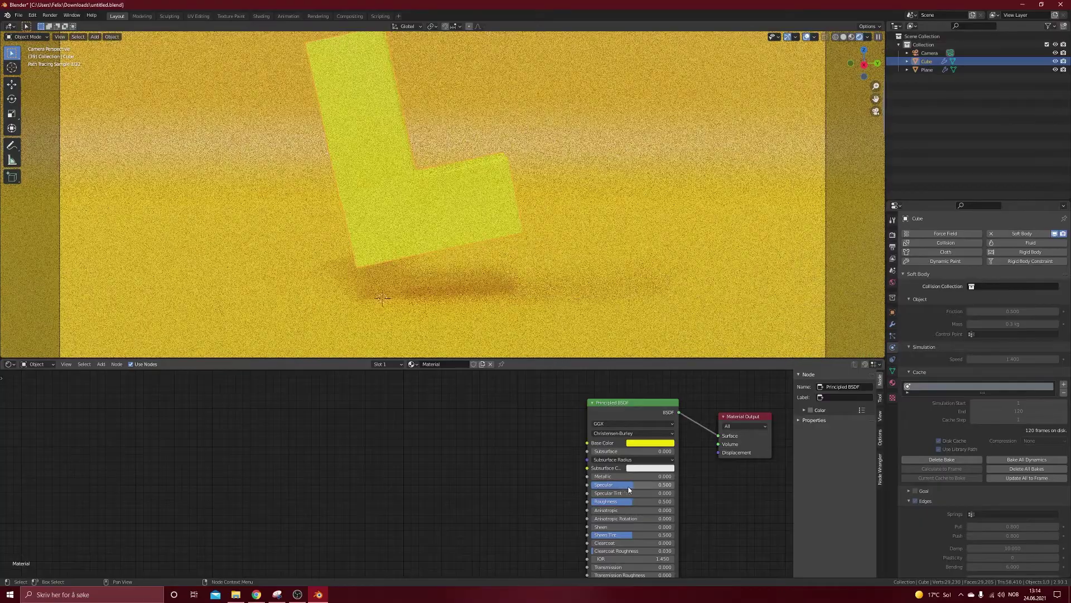
pyautogui.moveTo(642, 501); pyautogui.dragTo(636, 501)
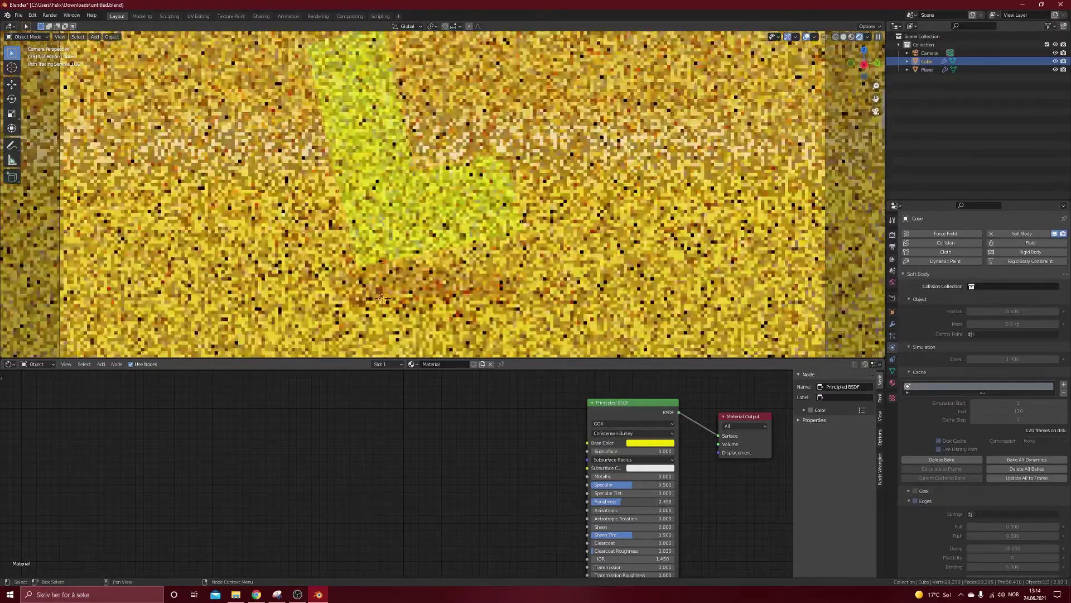
pyautogui.doubleClick(636, 501)
pyautogui.write('0.1')
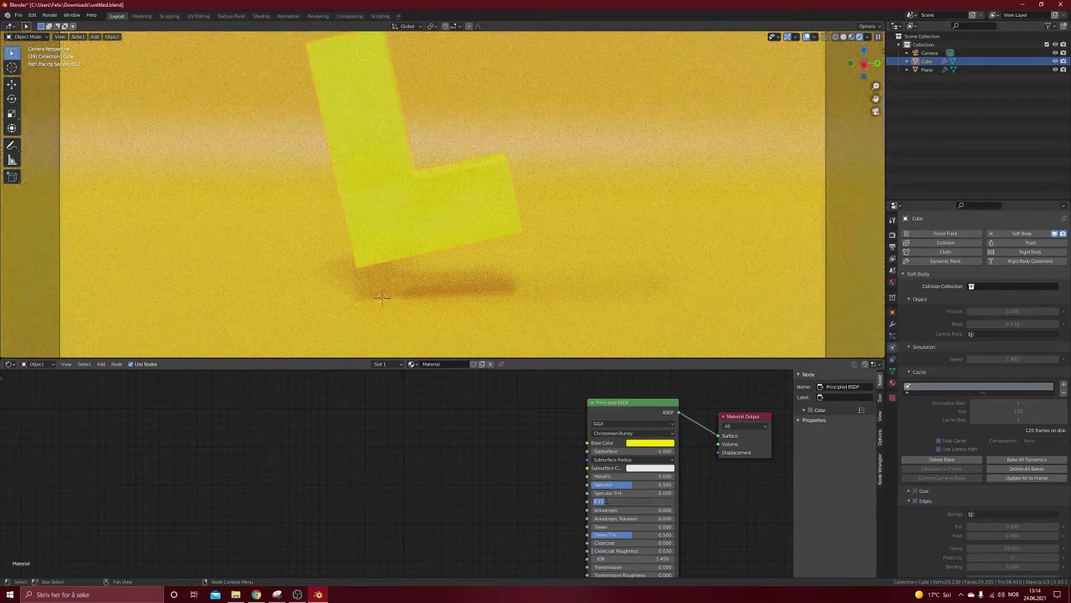
pyautogui.press('Return')
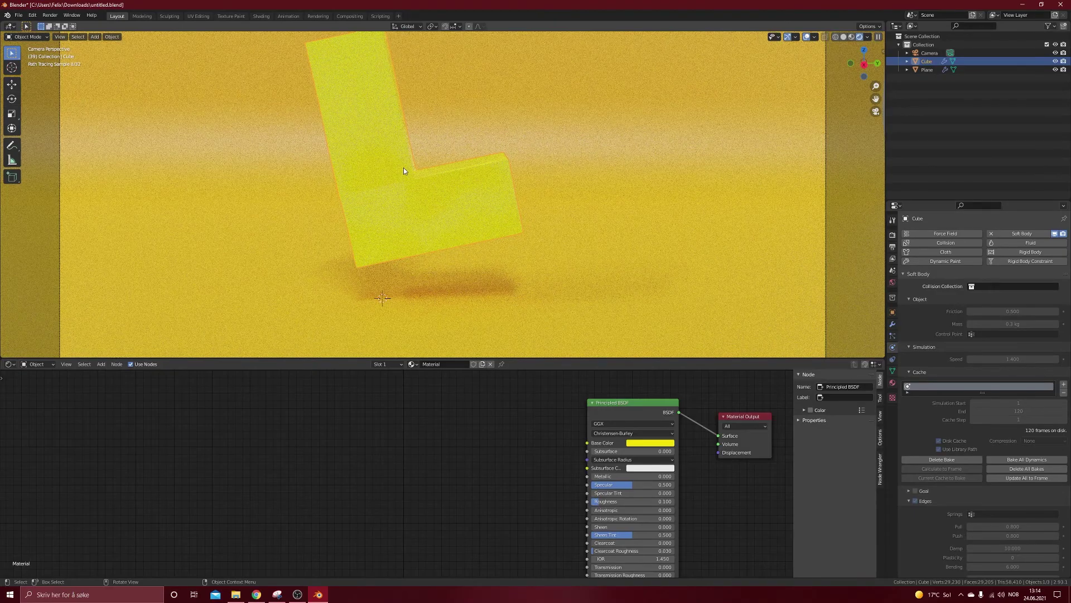
pyautogui.scroll(-3, 404, 168)
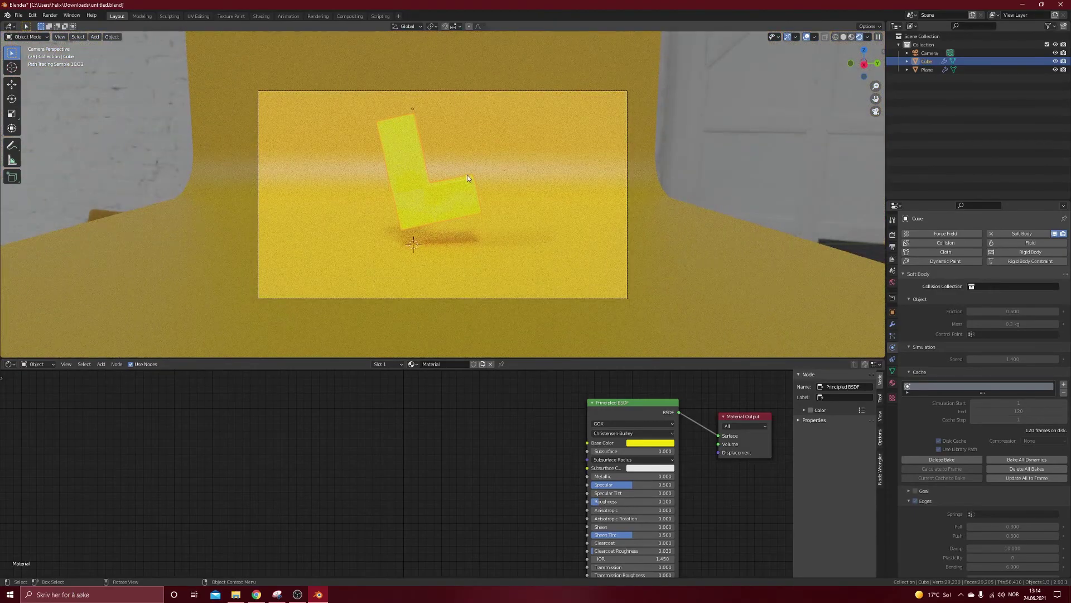
# Raise the backdrop plane's specular to about 0.73 and play the drop to frame 84
pyautogui.click(669, 248)
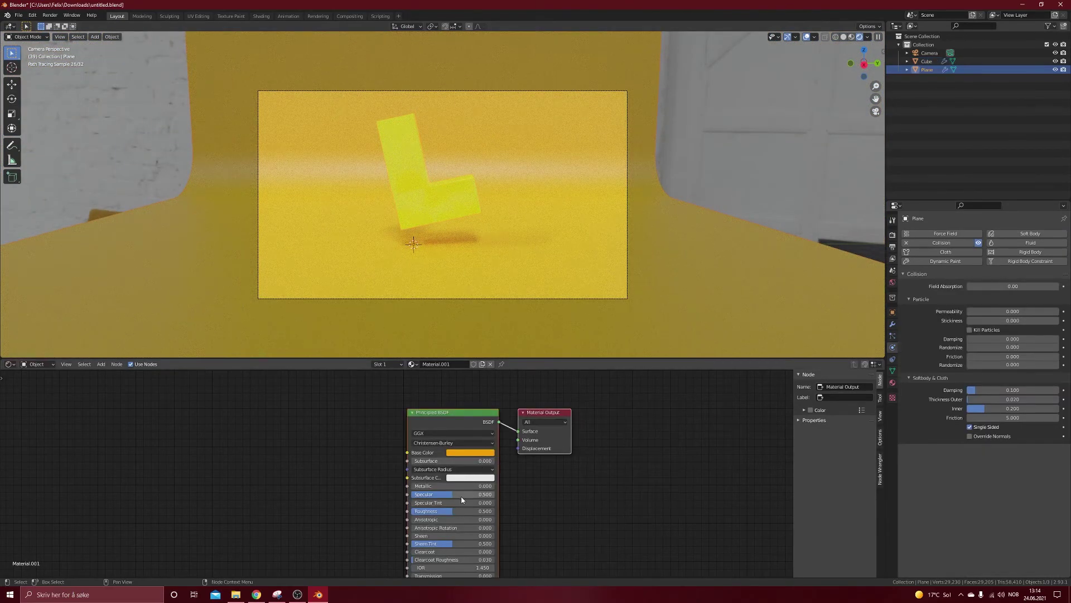
pyautogui.moveTo(457, 494); pyautogui.dragTo(476, 495)
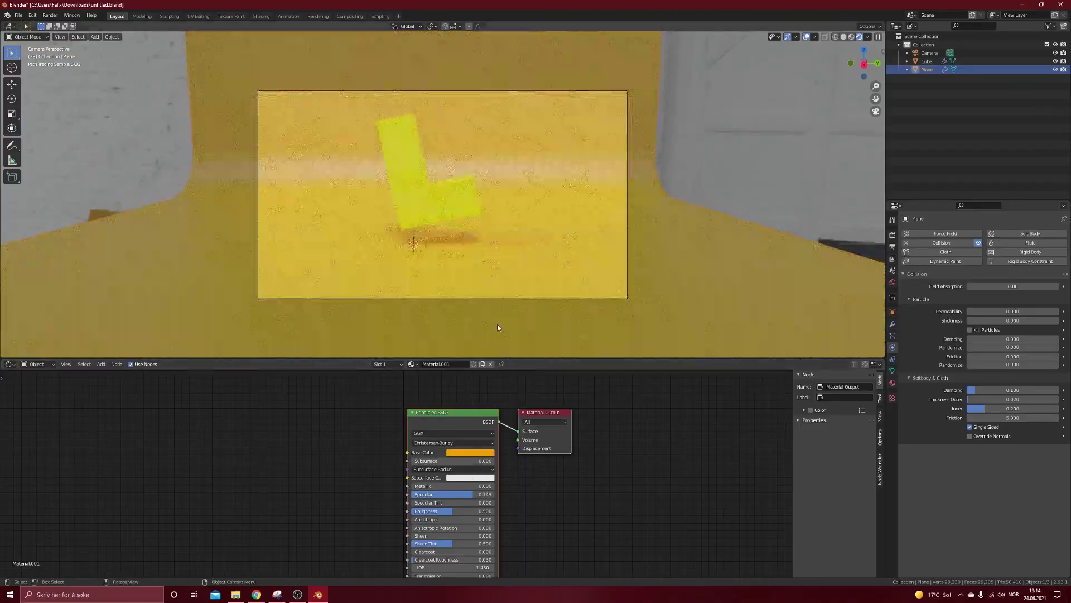
pyautogui.press('space')
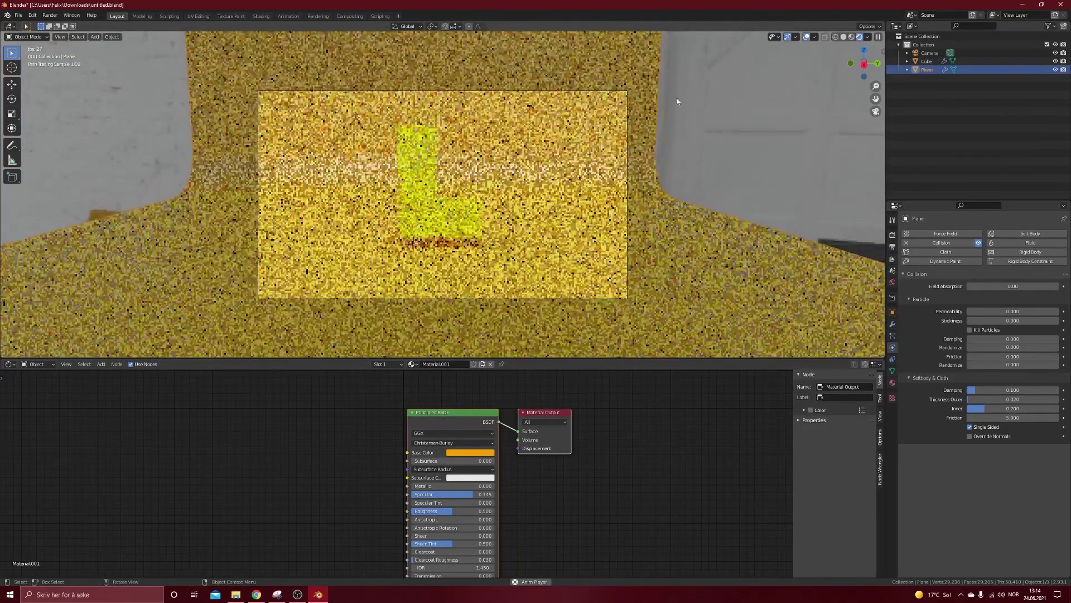
pyautogui.press('space')
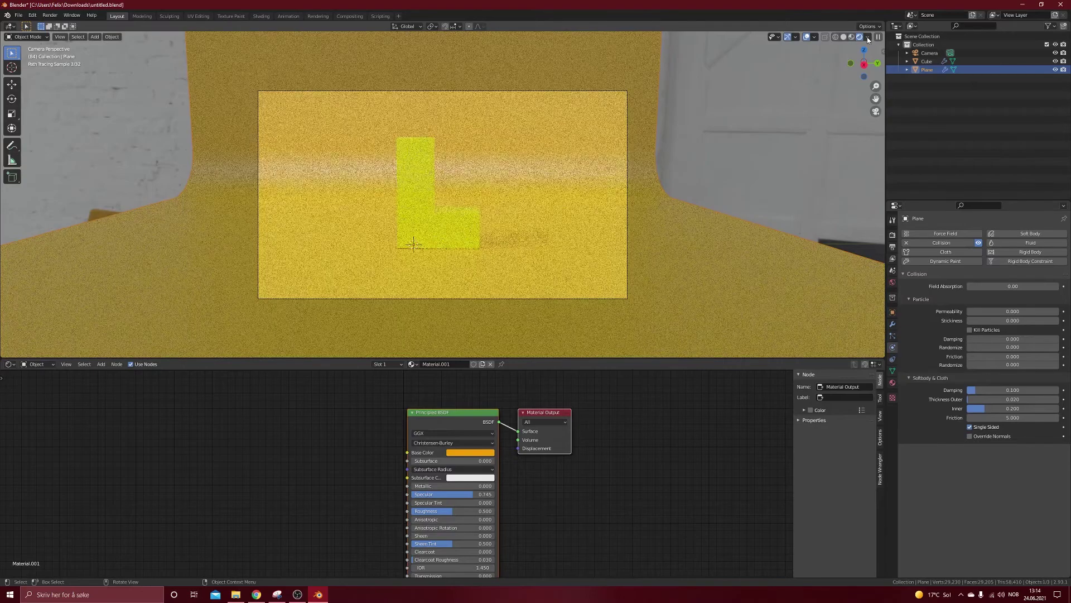
# Split the 3D viewport into two side-by-side areas
pyautogui.click(868, 37)
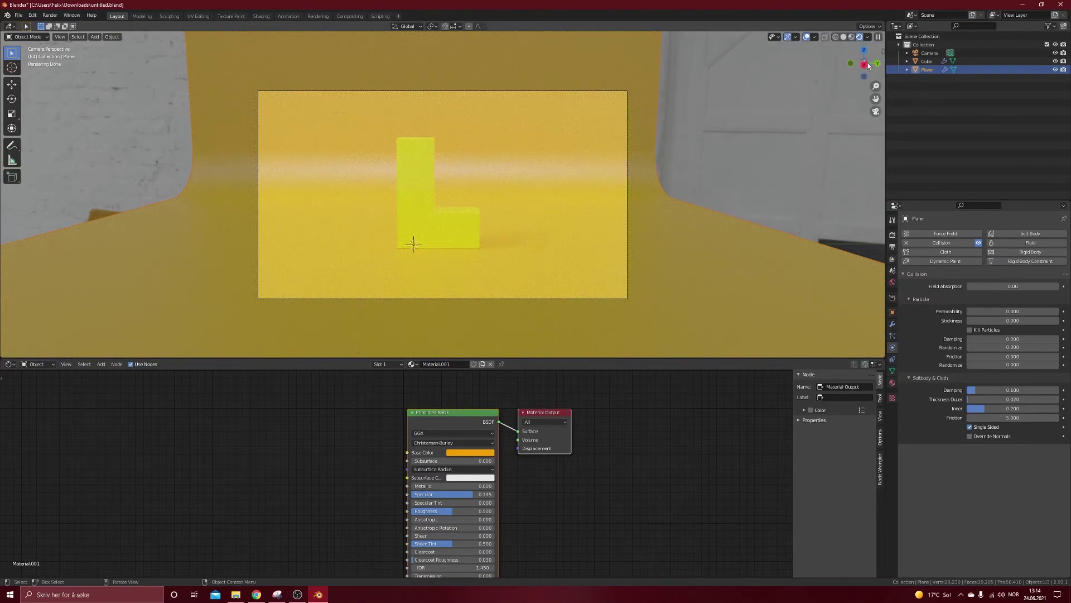
pyautogui.click(868, 37)
pyautogui.click(864, 37)
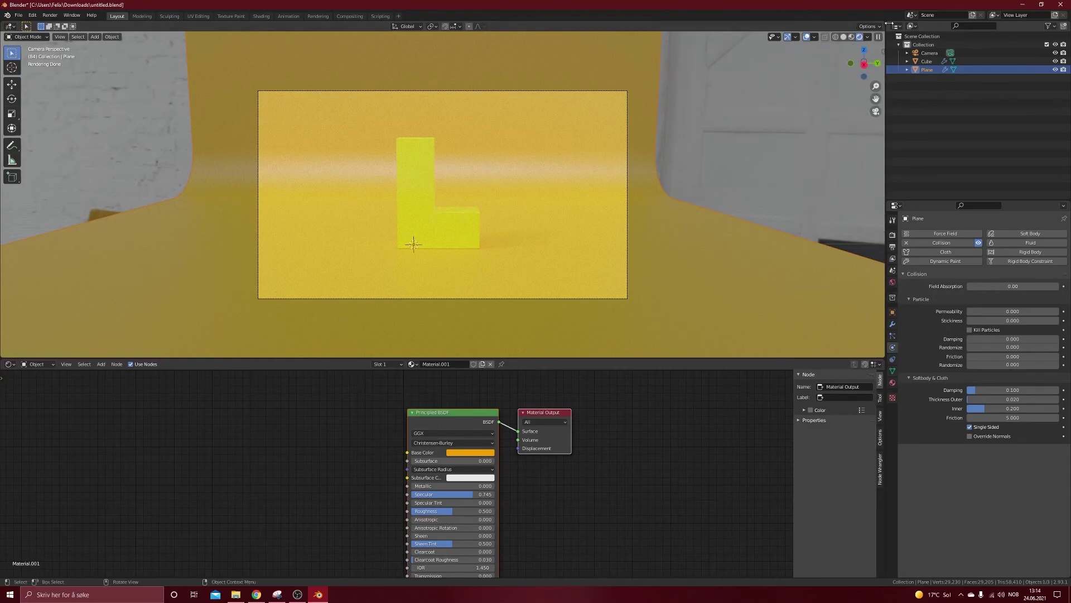
pyautogui.moveTo(886, 21); pyautogui.dragTo(678, 28)
# Change the new area's editor type to Timeline
pyautogui.click(704, 37)
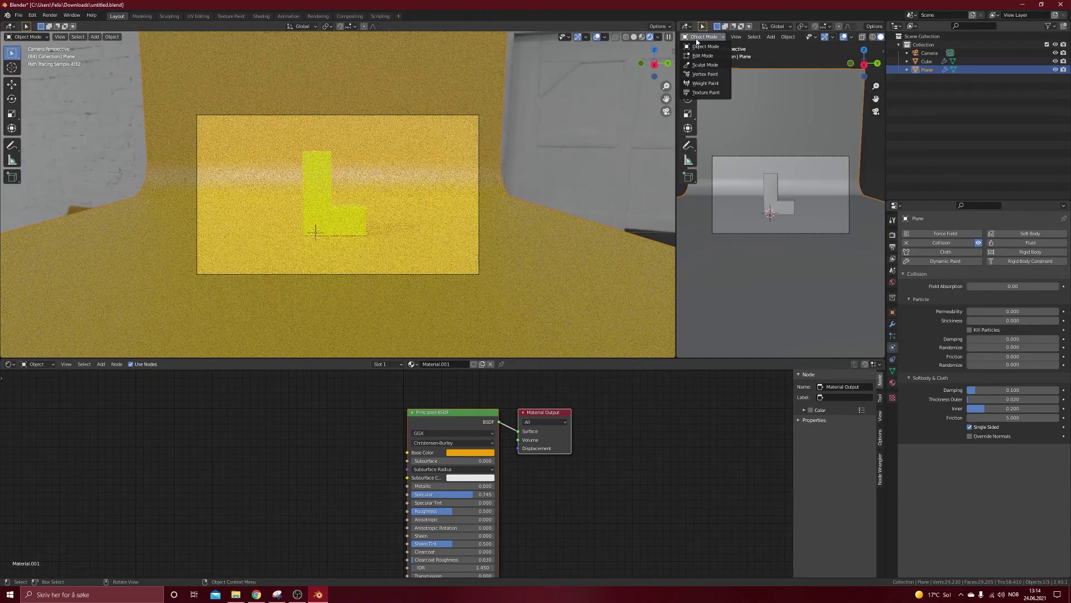
pyautogui.click(687, 26)
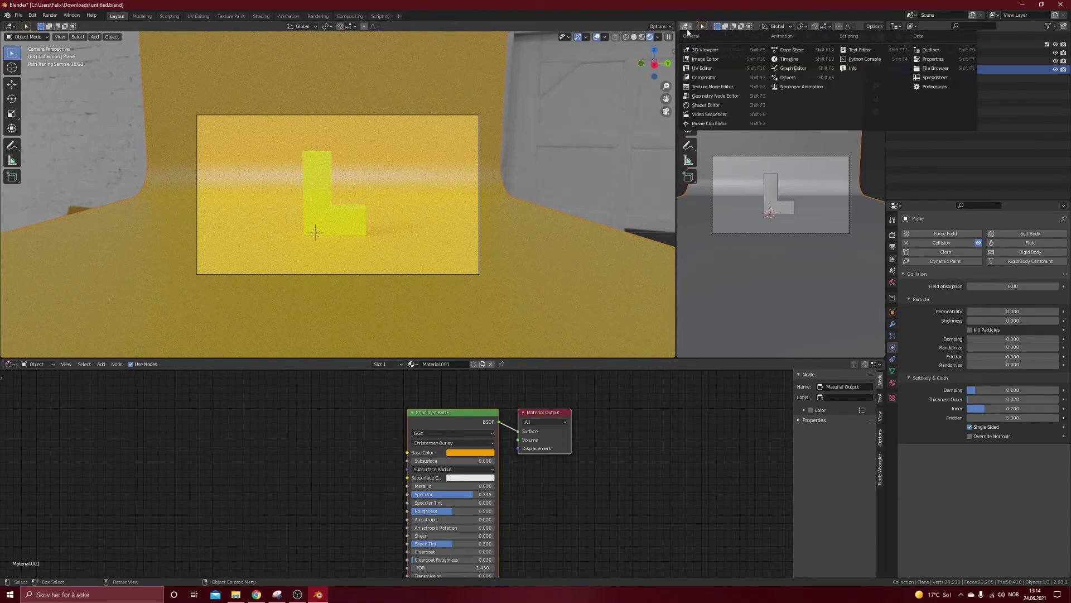
pyautogui.click(810, 71)
# Rewind and replay the L drop, stopping at frame 83, then select the L object
pyautogui.moveTo(806, 39); pyautogui.dragTo(771, 41)
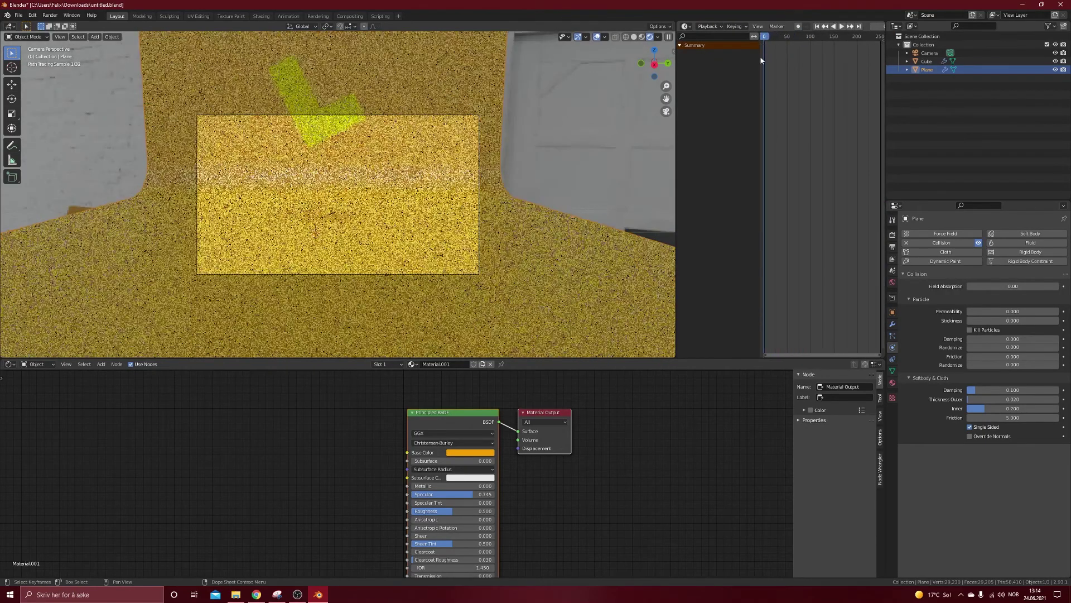
pyautogui.press('space')
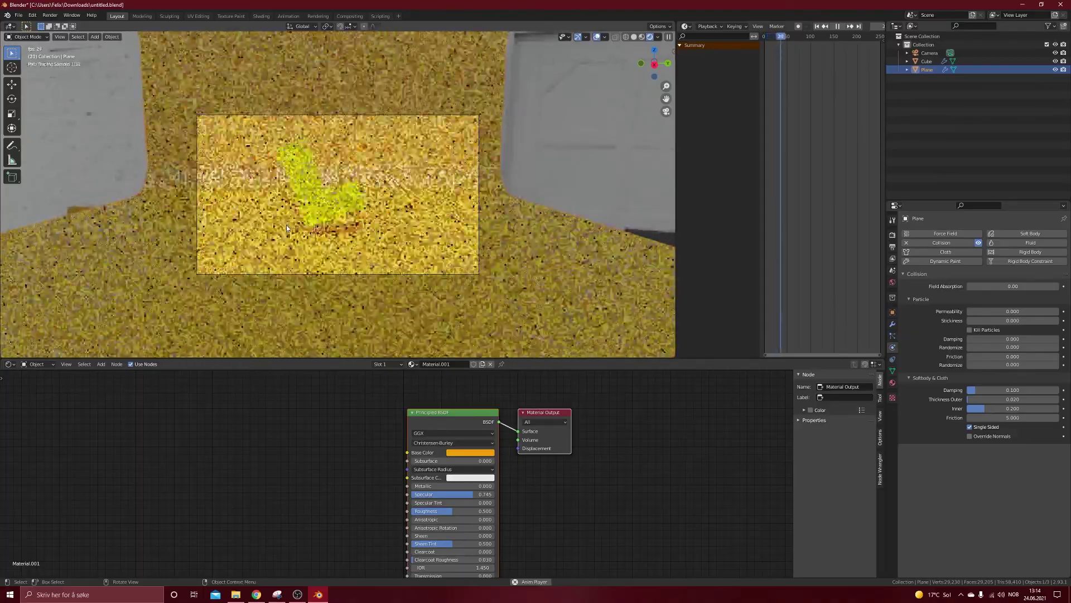
pyautogui.press('space')
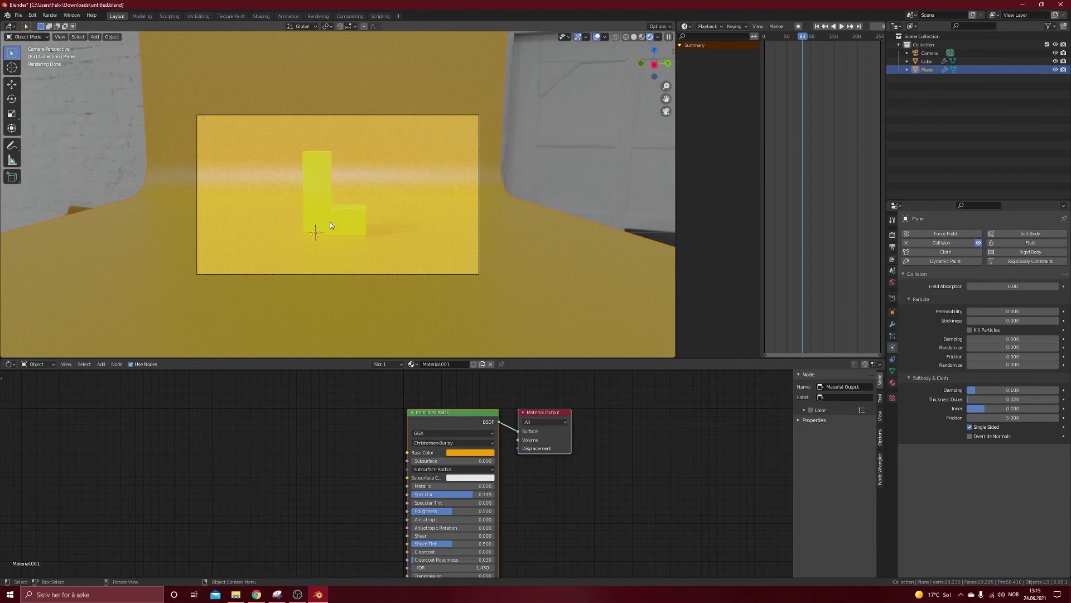
pyautogui.click(322, 193)
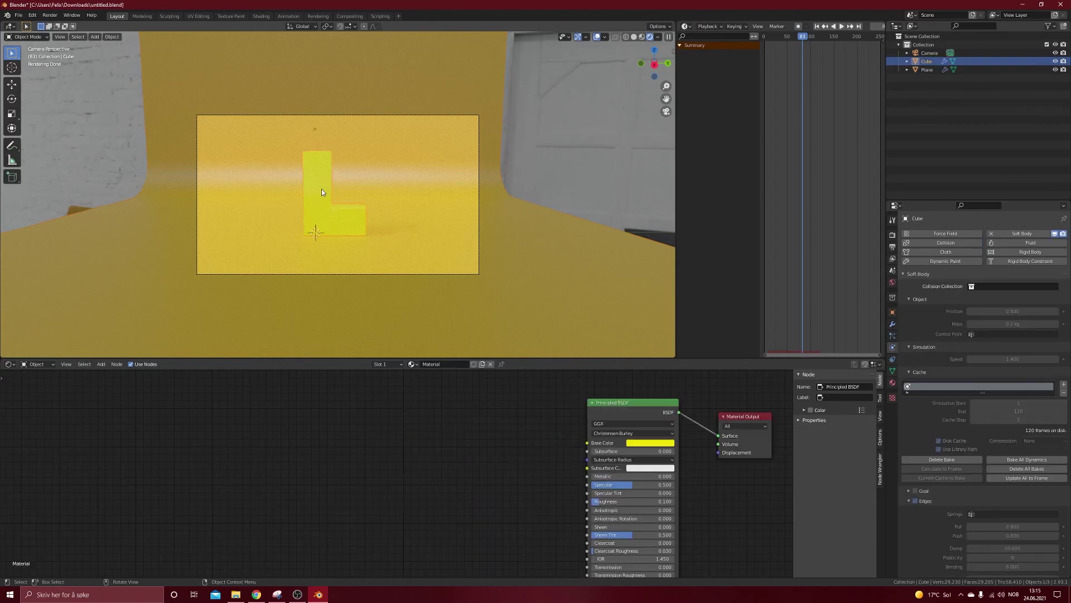